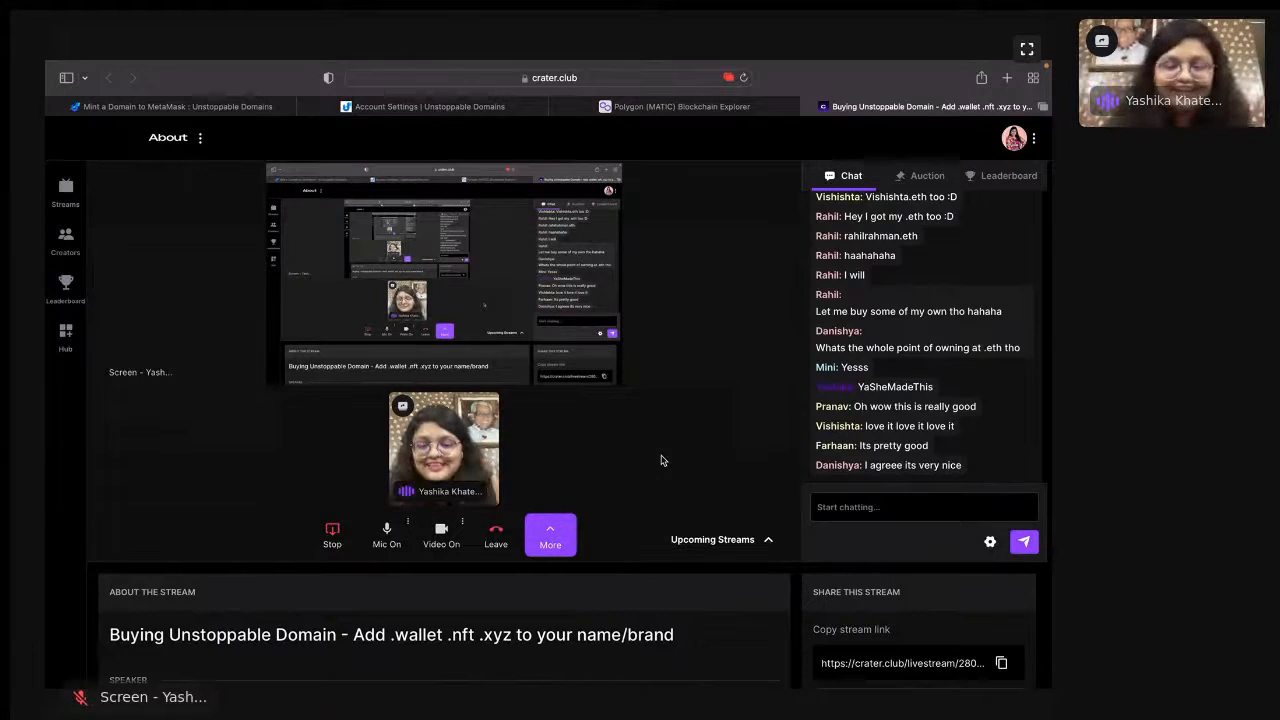
- Switch to the Chrome window and open unstoppabledomains.com
key("ctrl+Right")
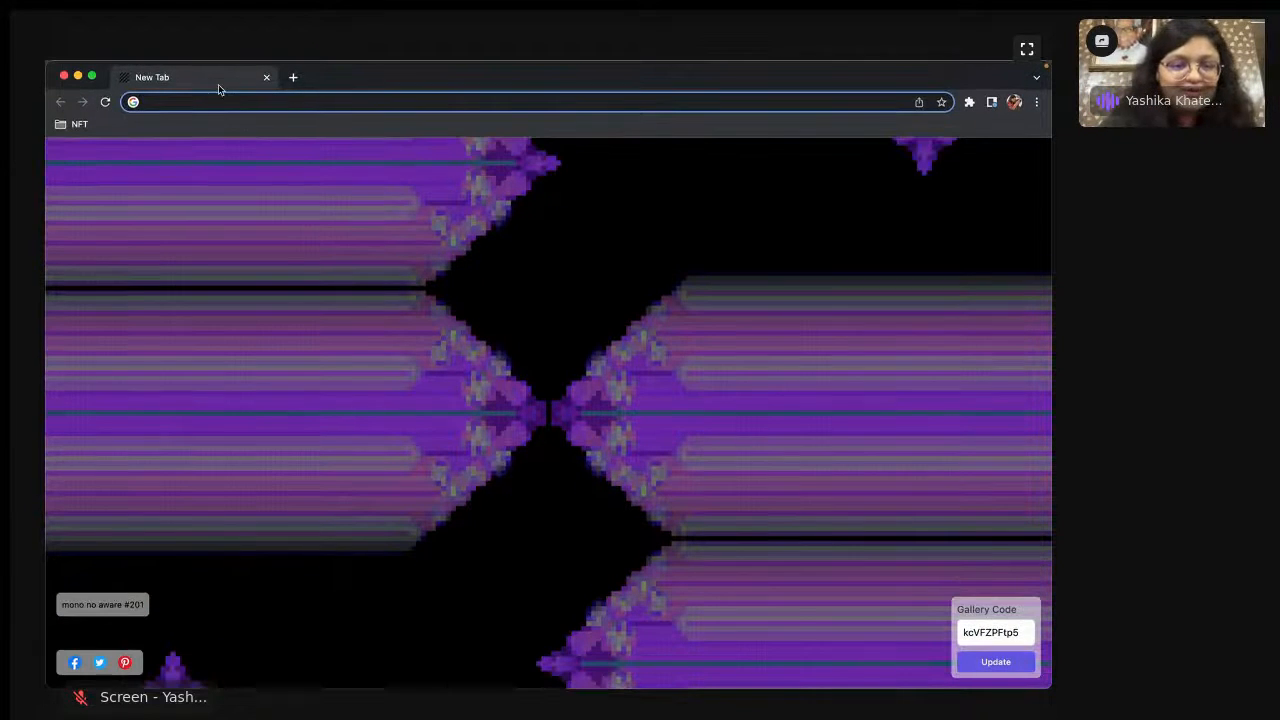
left_click(357, 99)
type("unstopp")
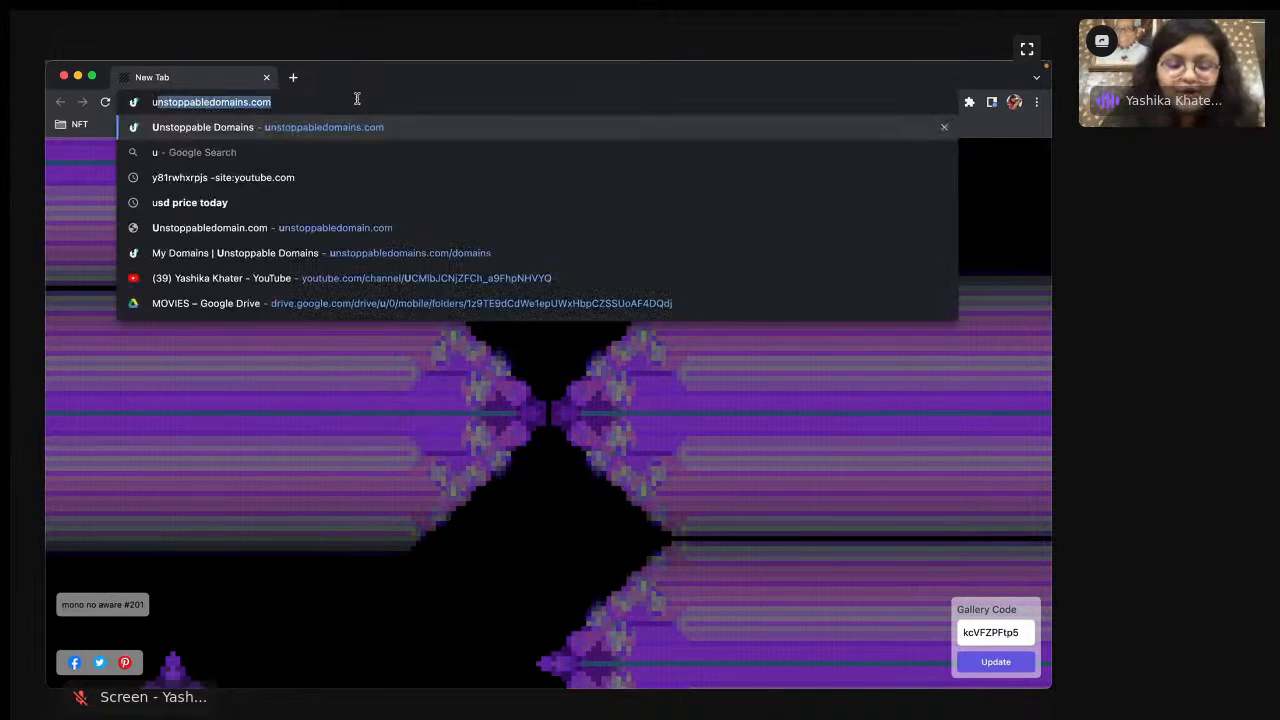
type("a")
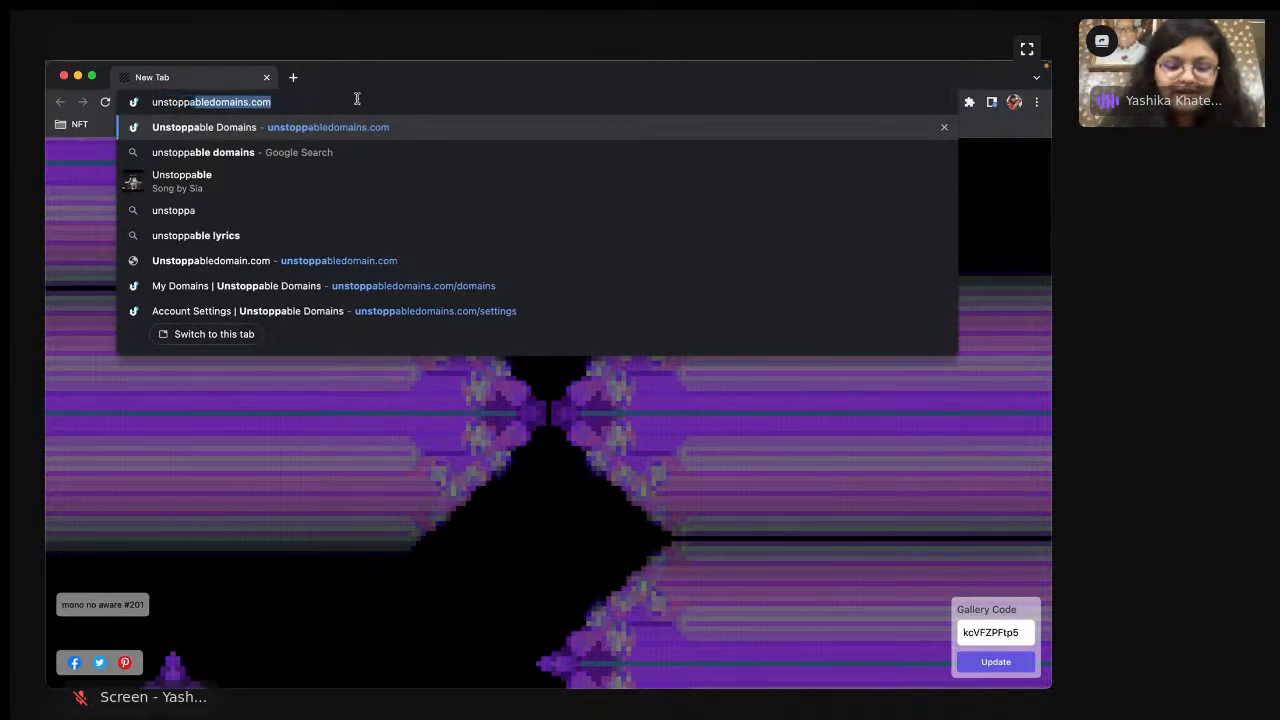
type("ble")
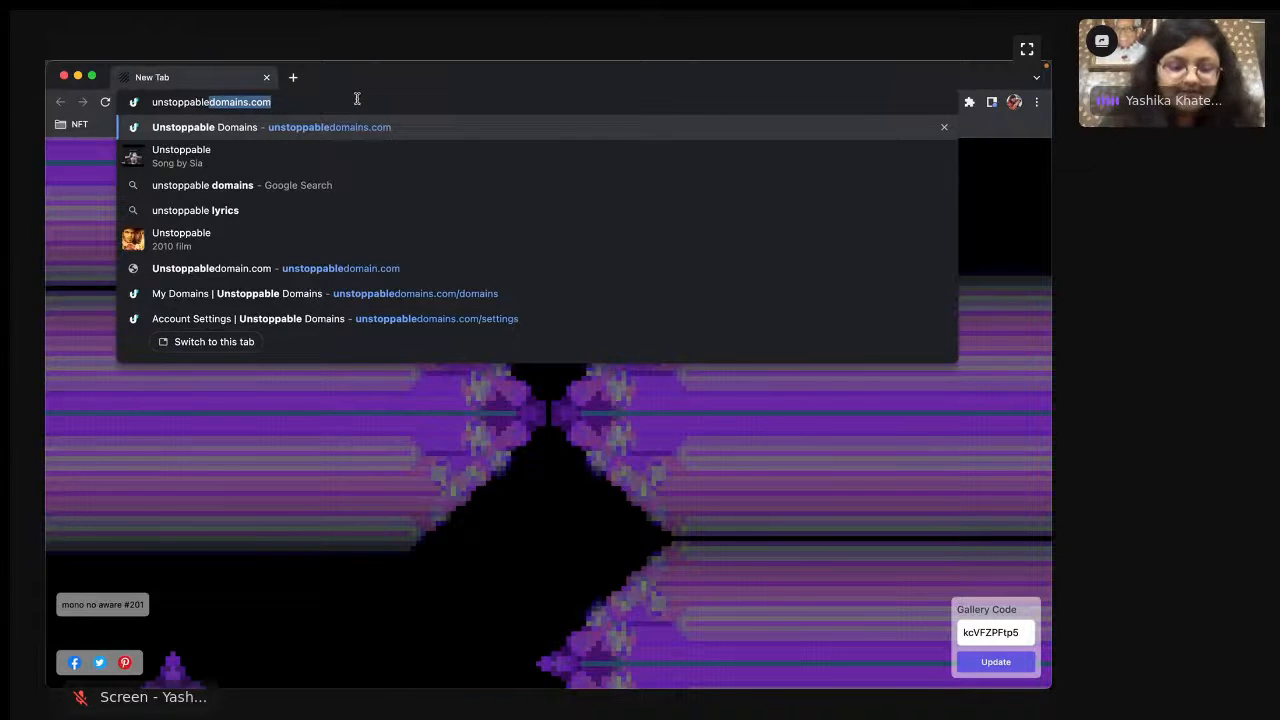
type("do")
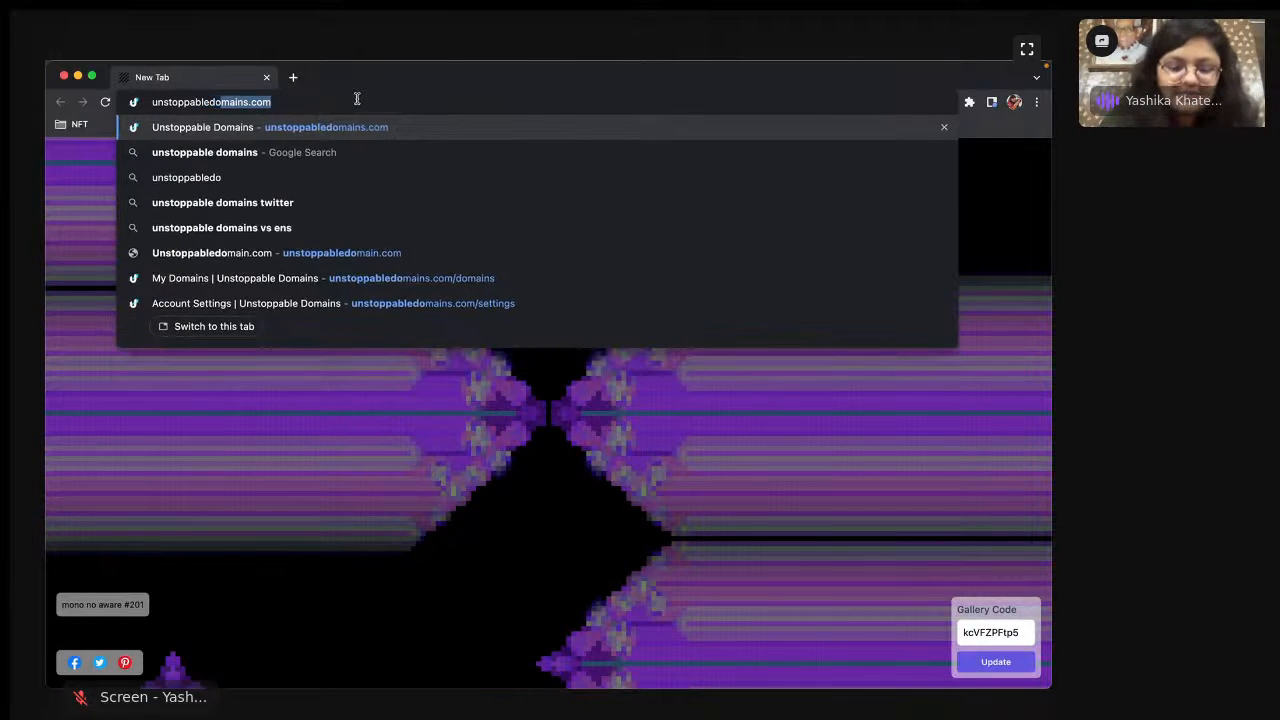
type("mains.com")
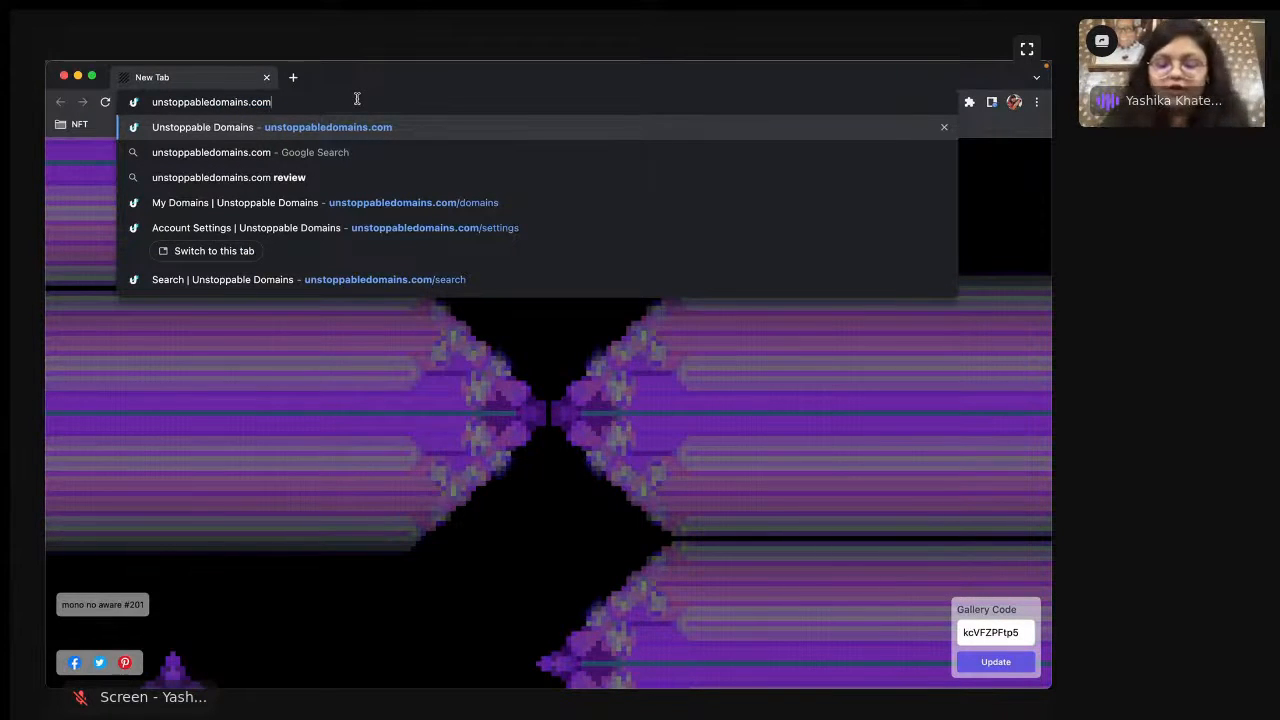
key("Return")
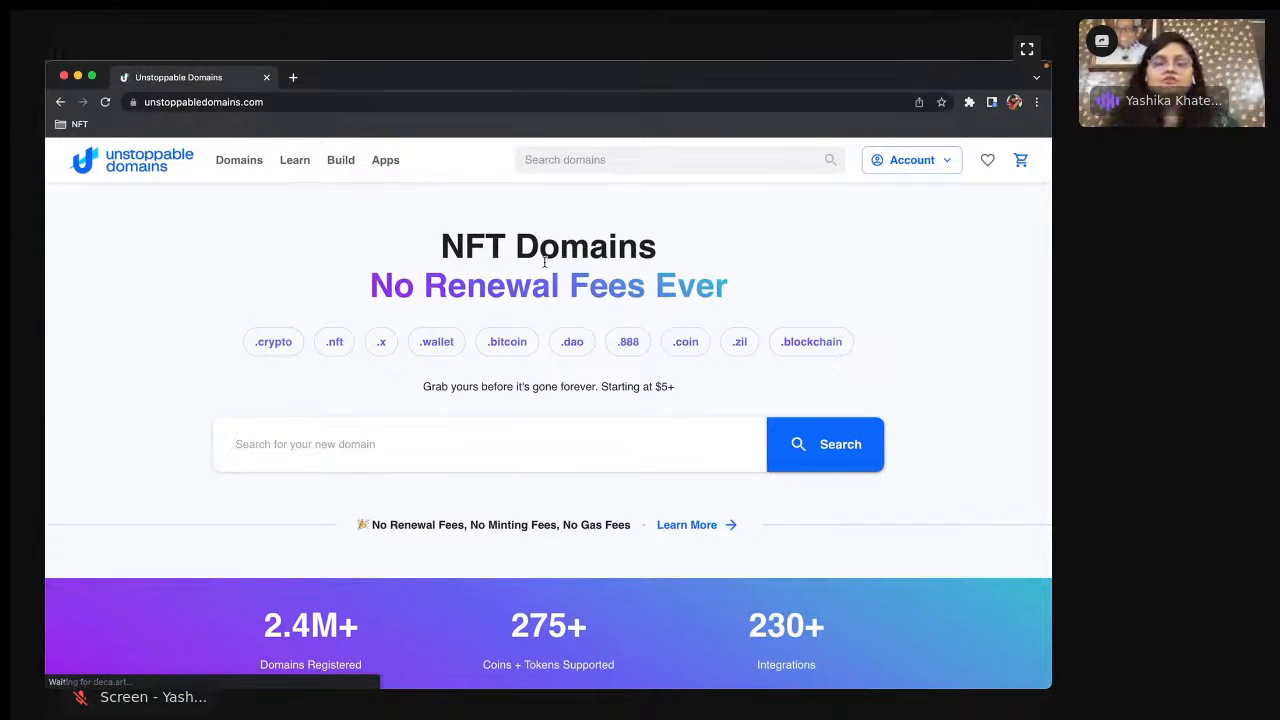
left_click(946, 163)
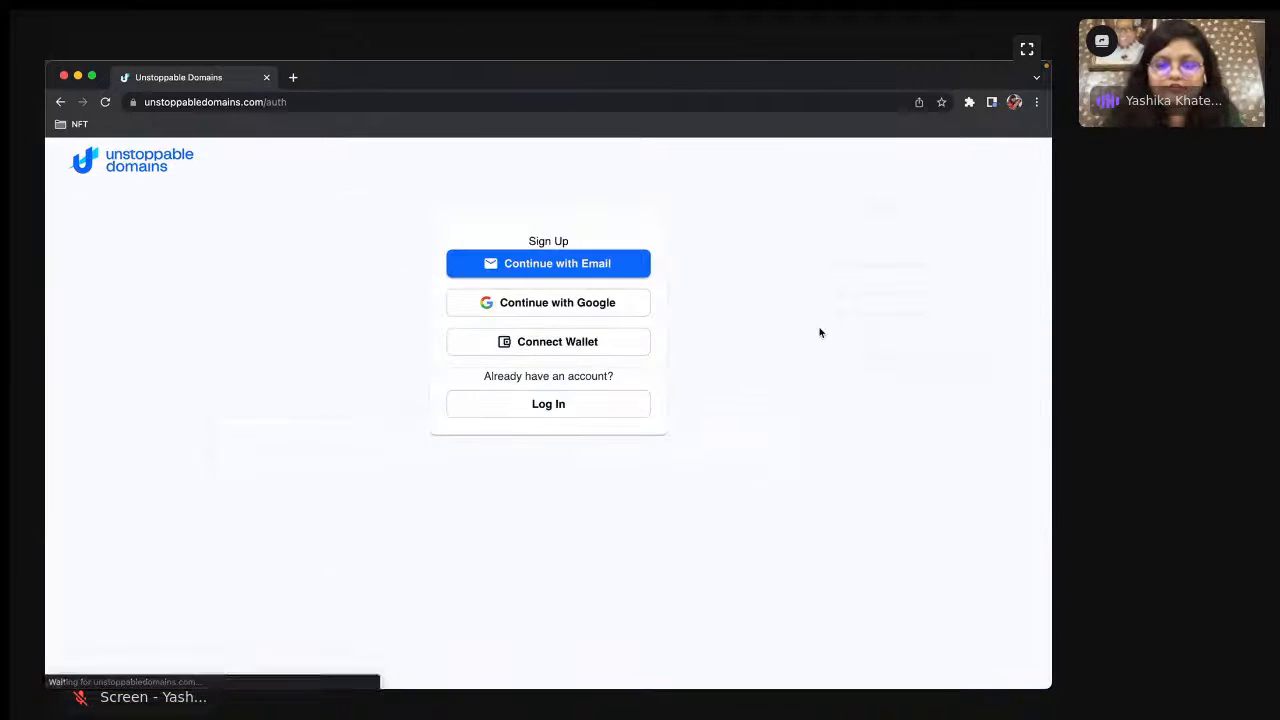
left_click(277, 104)
type("uns")
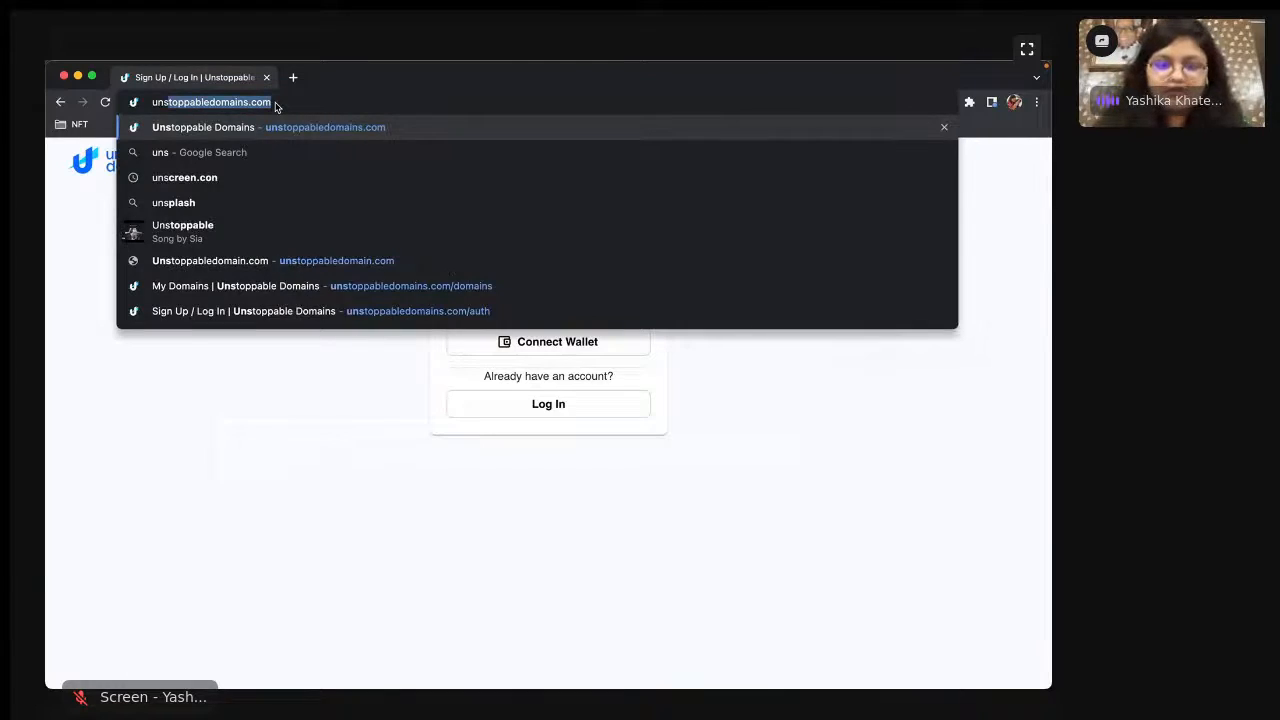
key("Return")
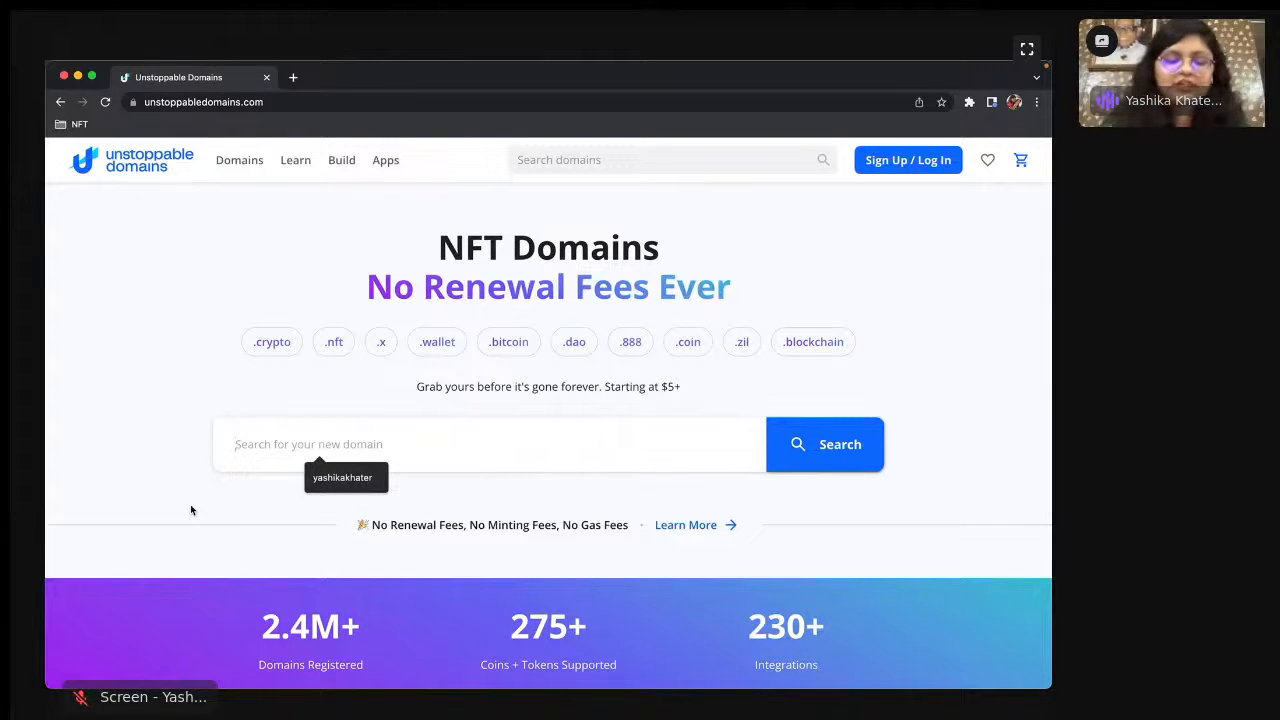
- Search for the domain name 123 and look through its endings and the suggested names with their prices
type("123")
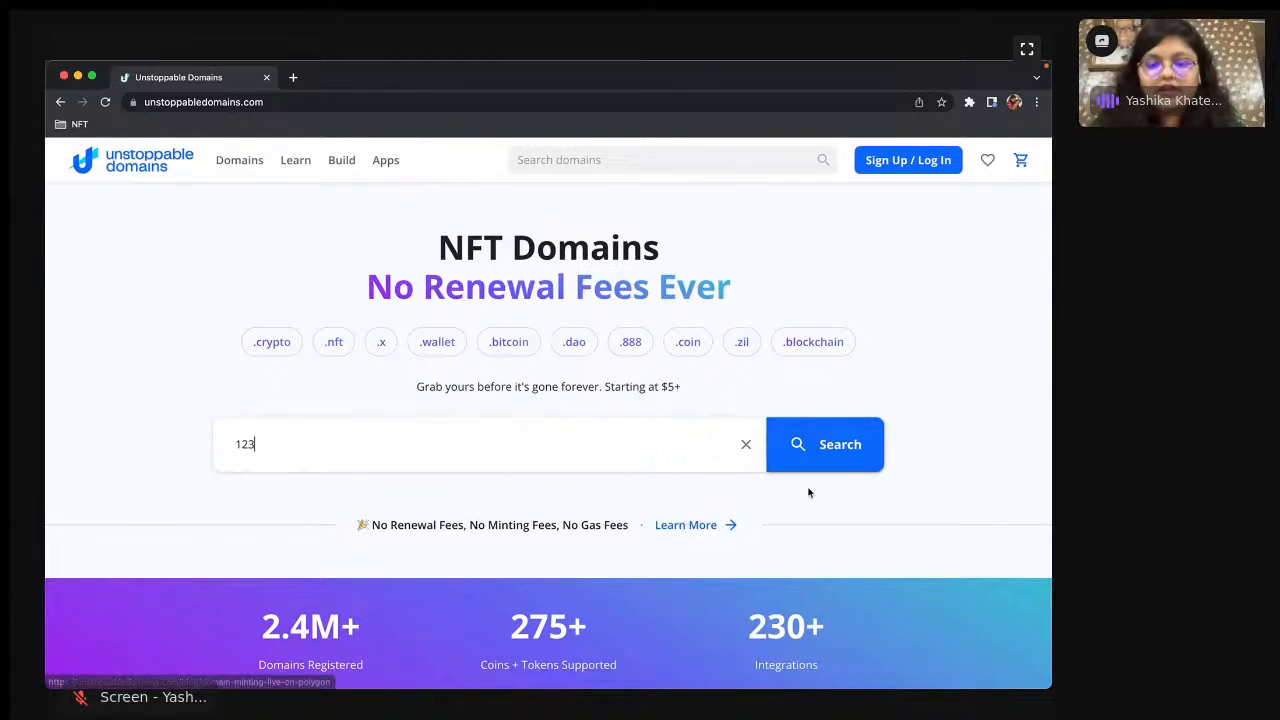
left_click(835, 462)
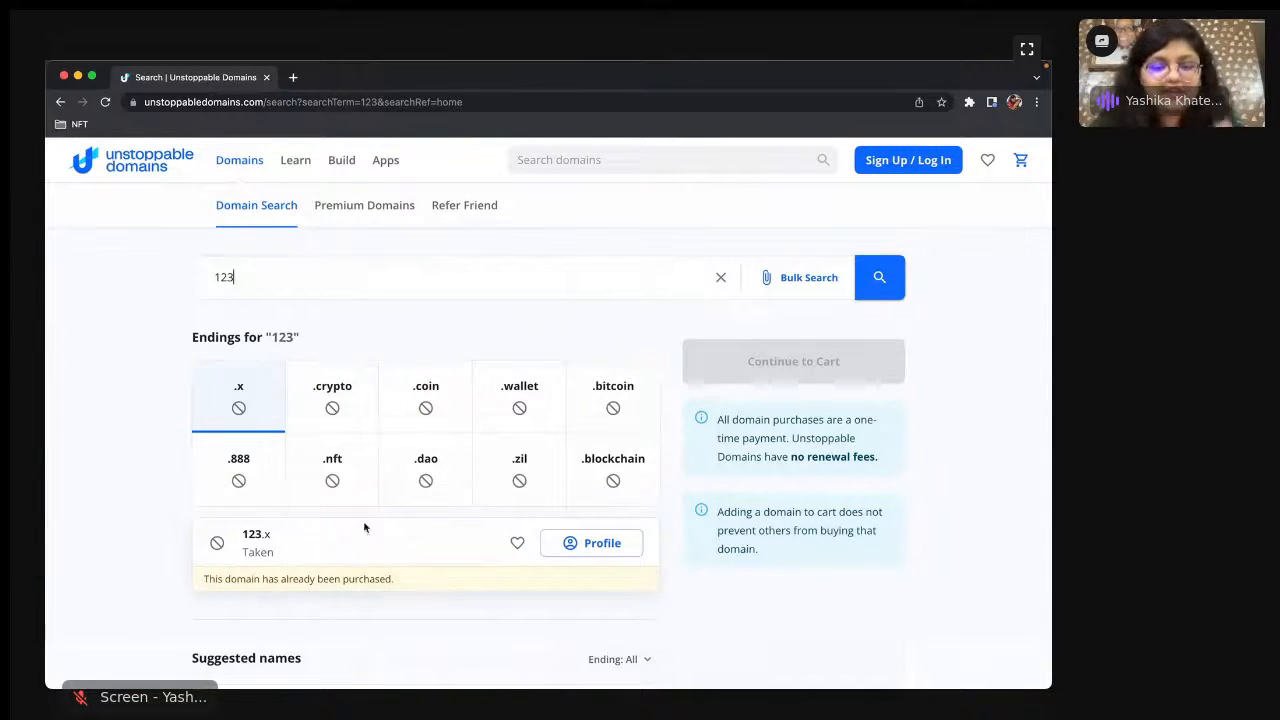
scroll(352, 533, "down", 3)
scroll(352, 537, "down", 1)
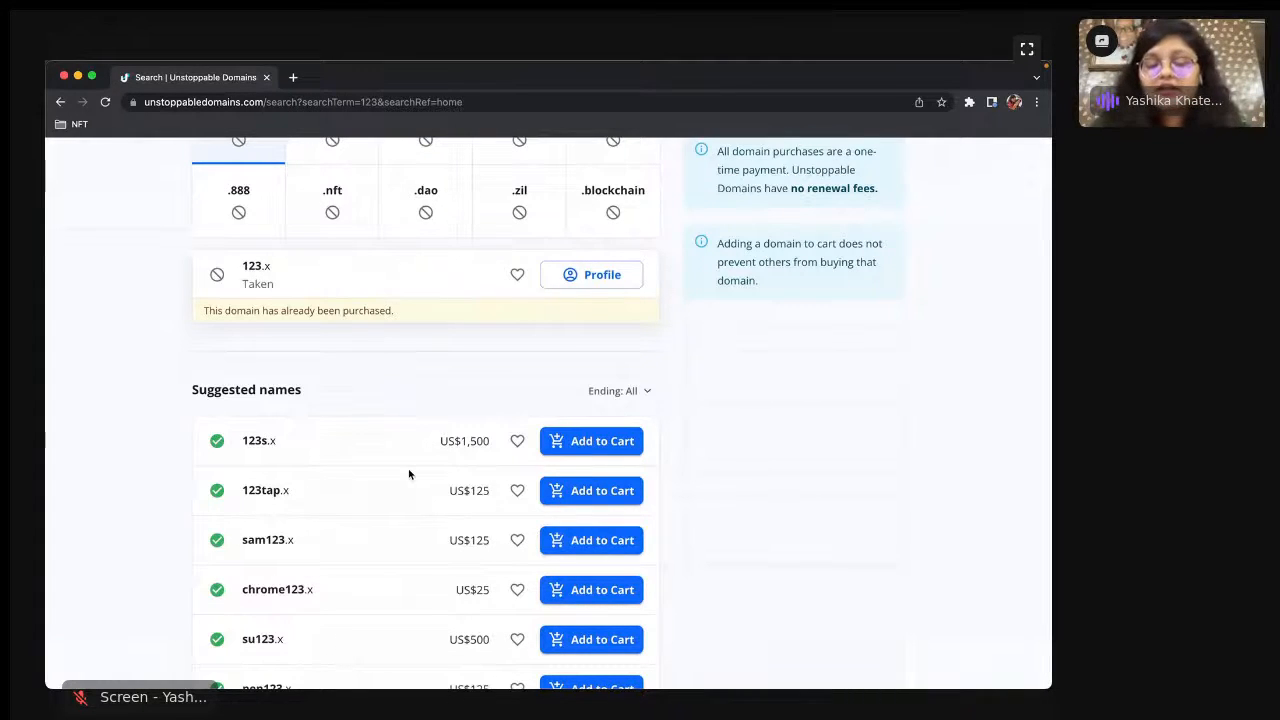
scroll(409, 474, "down", 1)
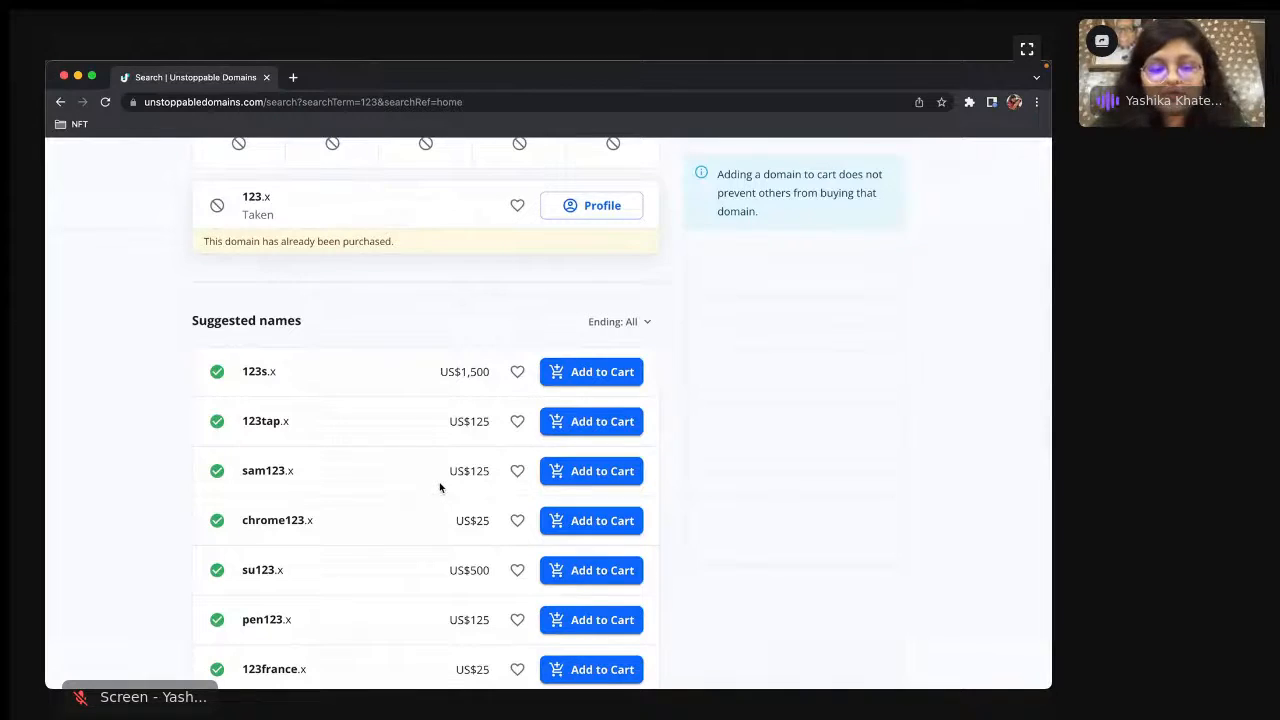
scroll(440, 487, "down", 2)
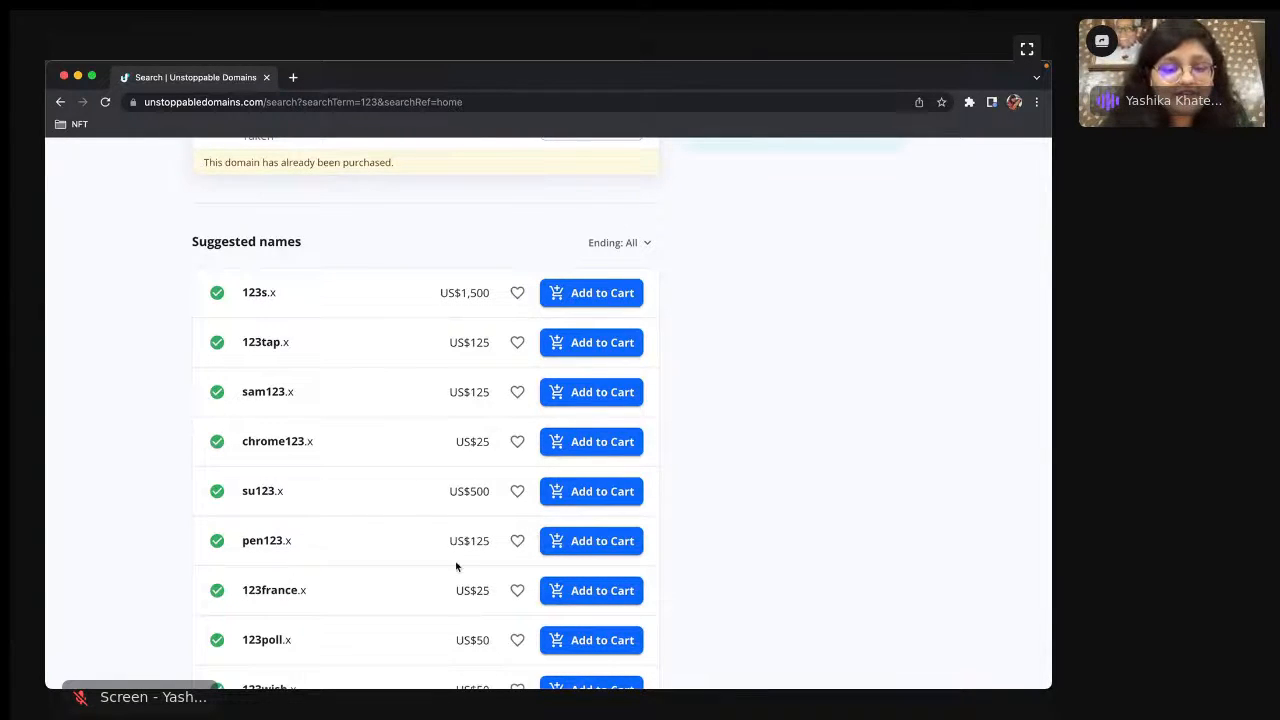
scroll(460, 566, "down", 3)
scroll(420, 560, "down", 1)
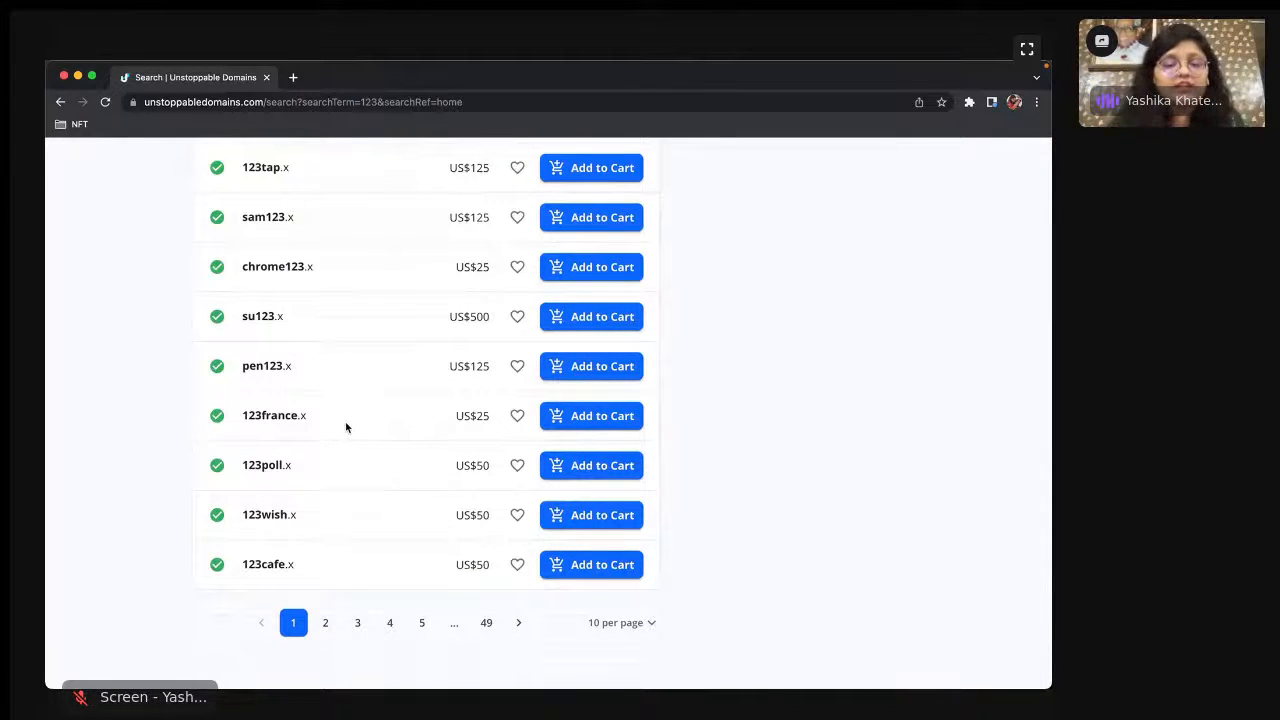
scroll(345, 427, "up", 6)
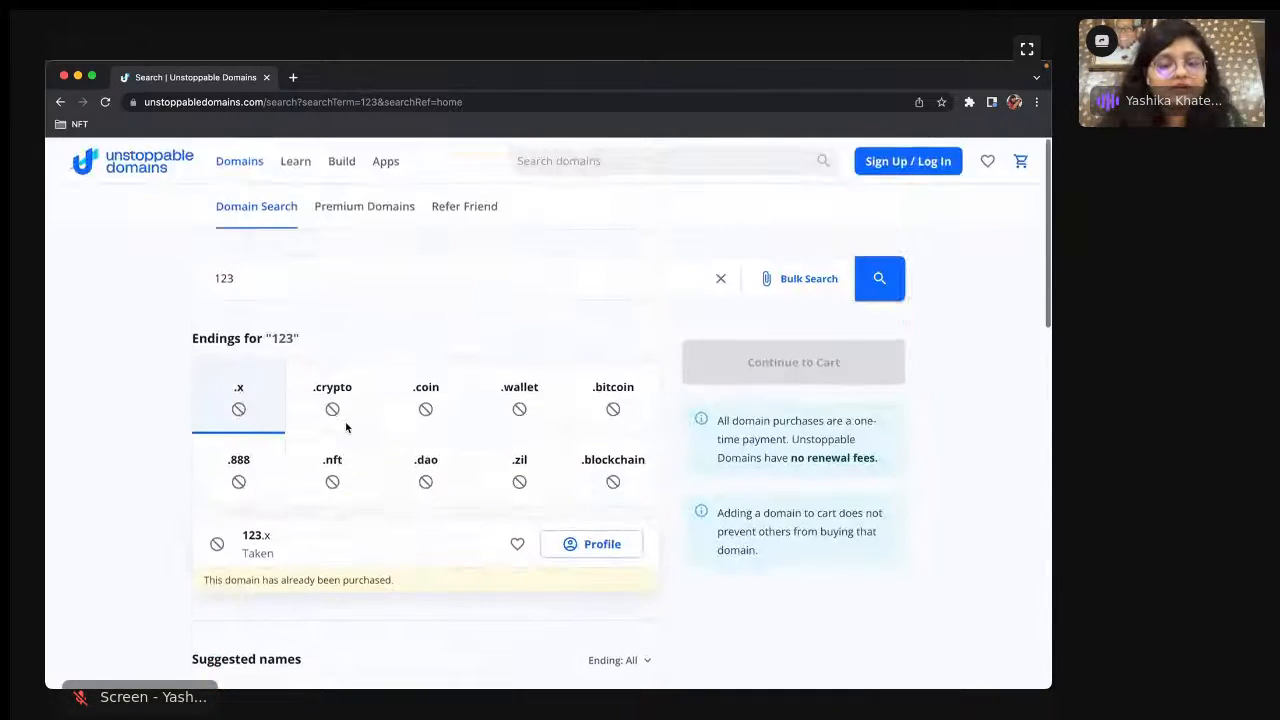
- Replace the search term with your own full name as one word and search for its domain endings
double_click(245, 274)
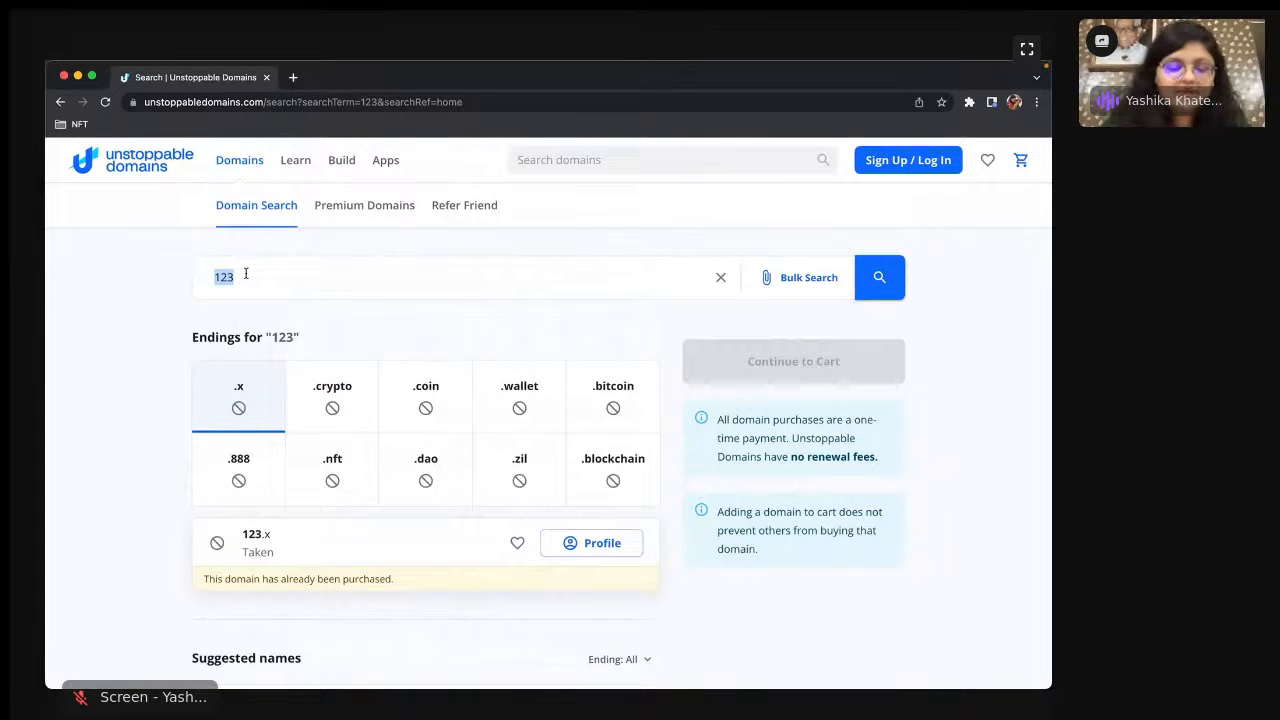
type("yashikakha")
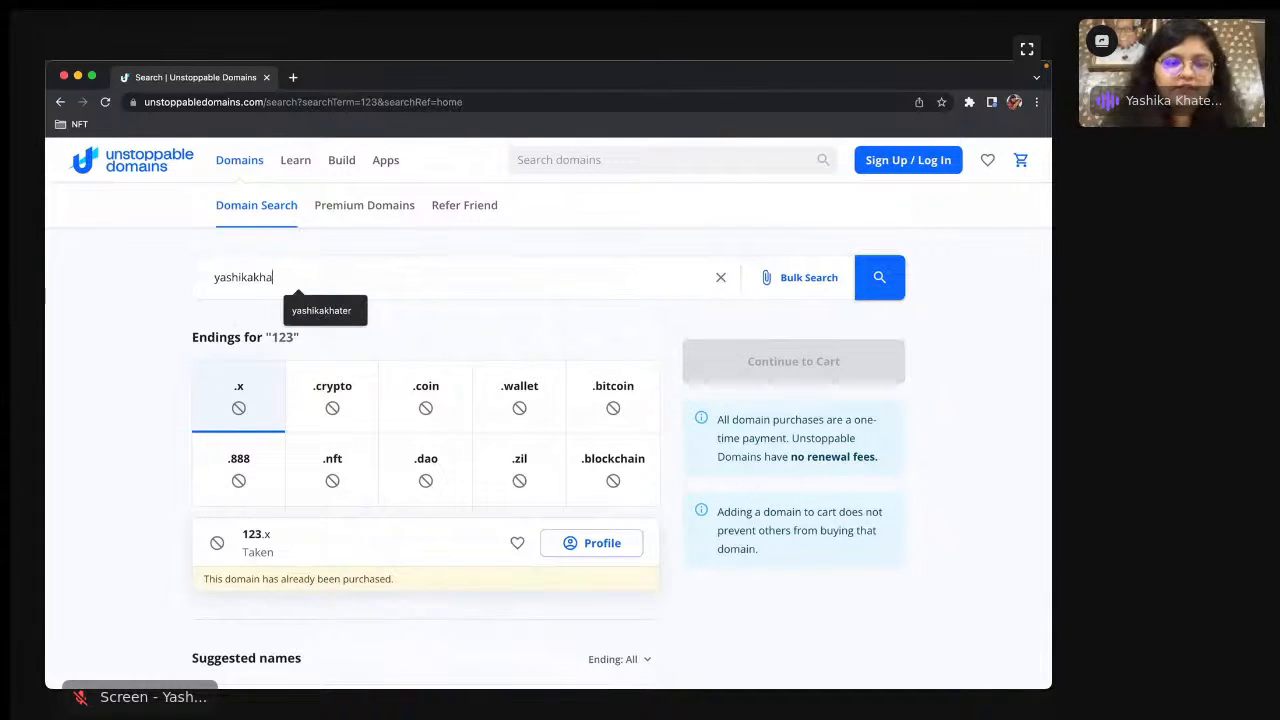
type("ter")
left_click(880, 289)
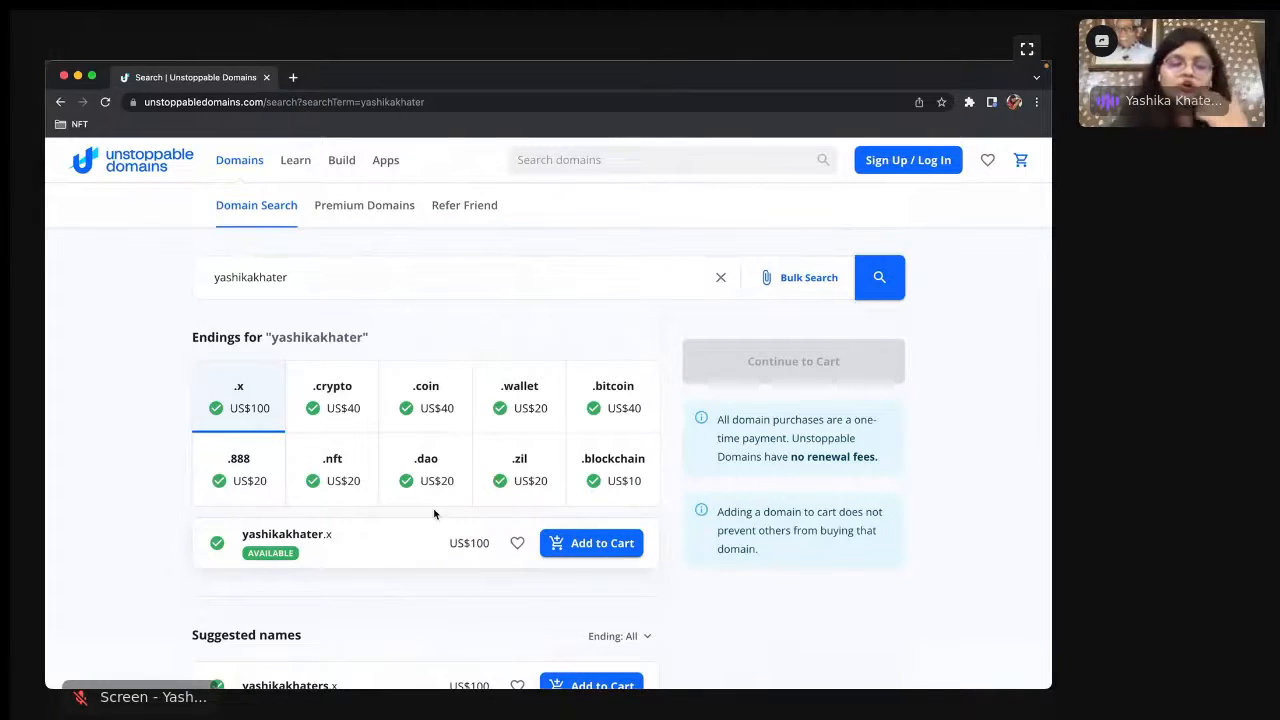
- Search for the domain name yashemadethis and look through the suggested names for it
double_click(353, 283)
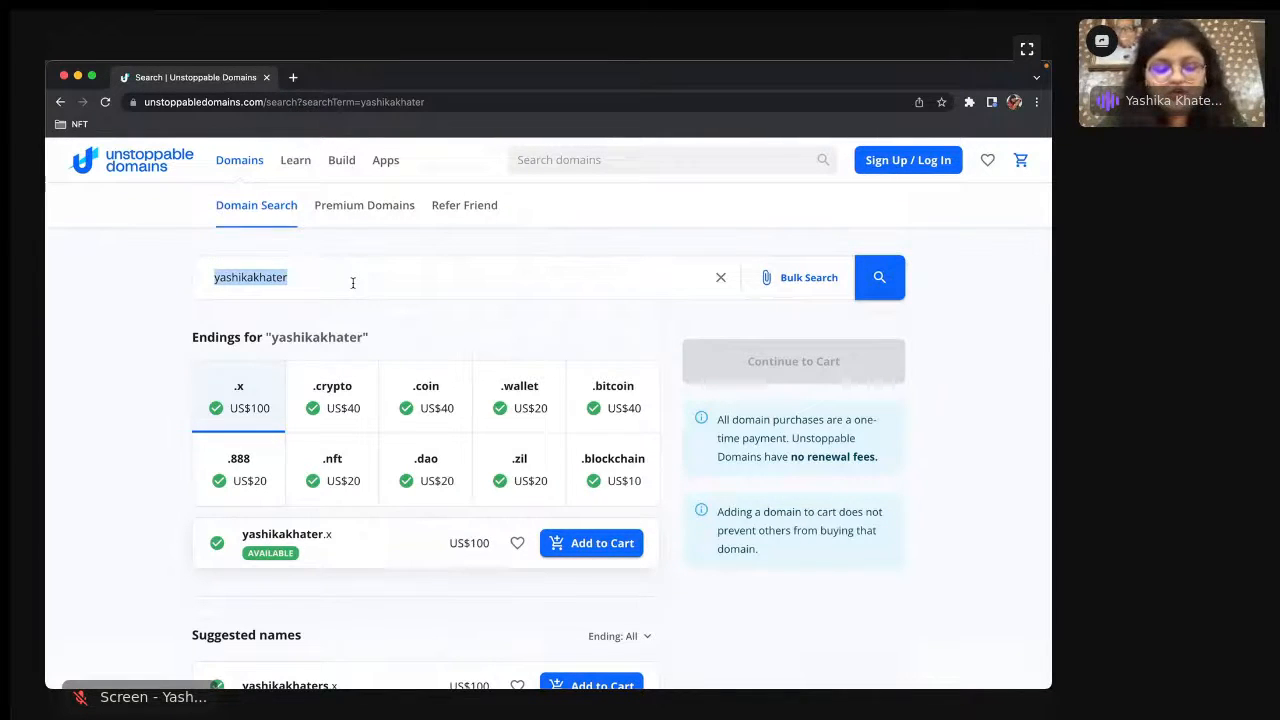
type("yashemadethis")
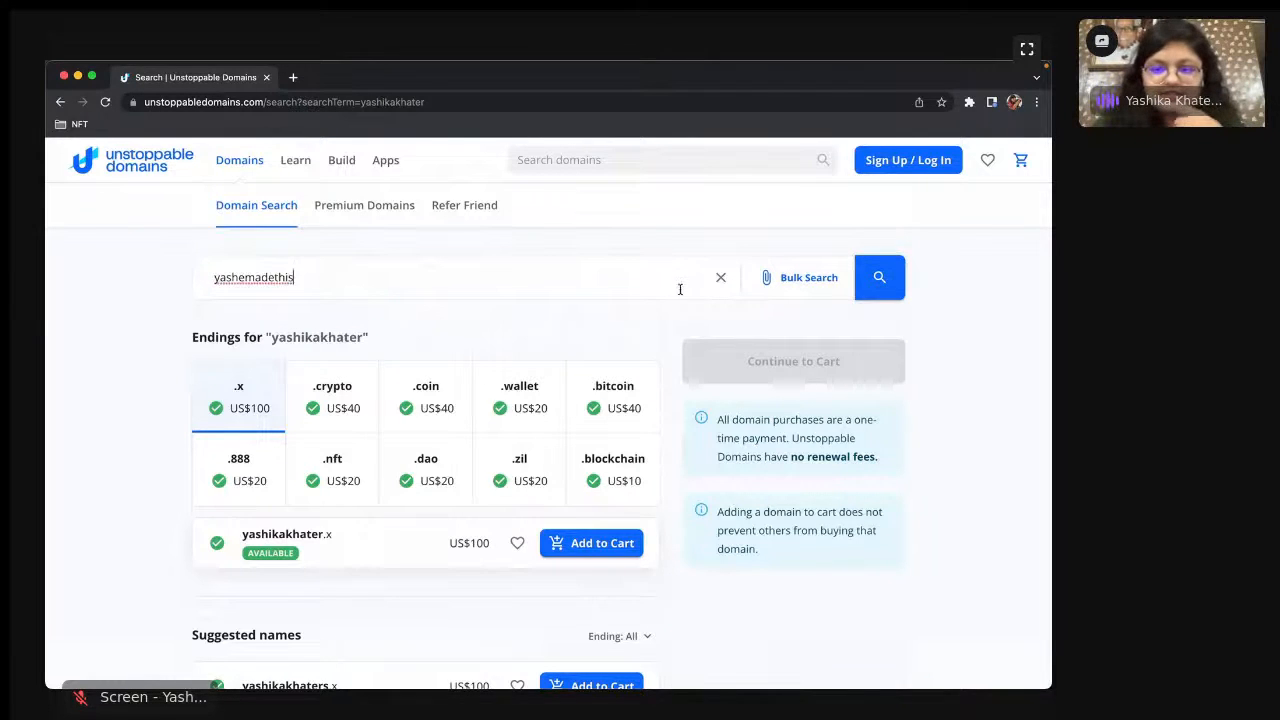
left_click(886, 293)
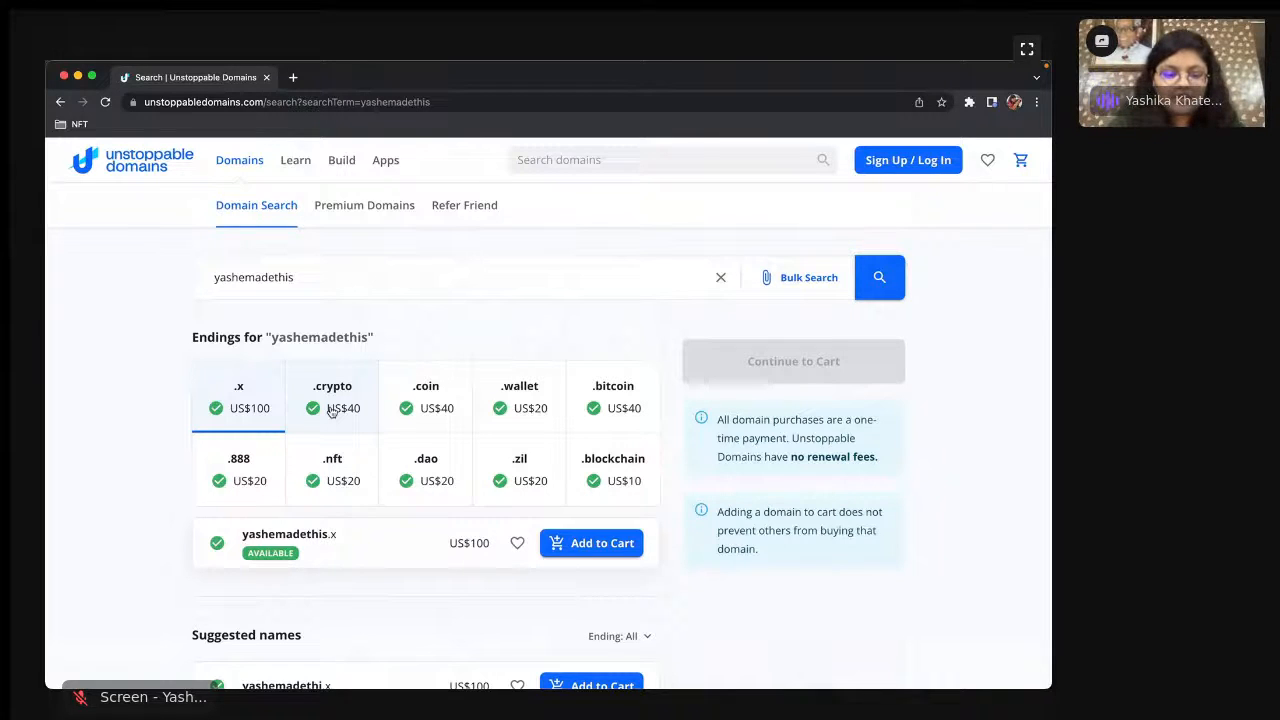
scroll(331, 410, "down", 5)
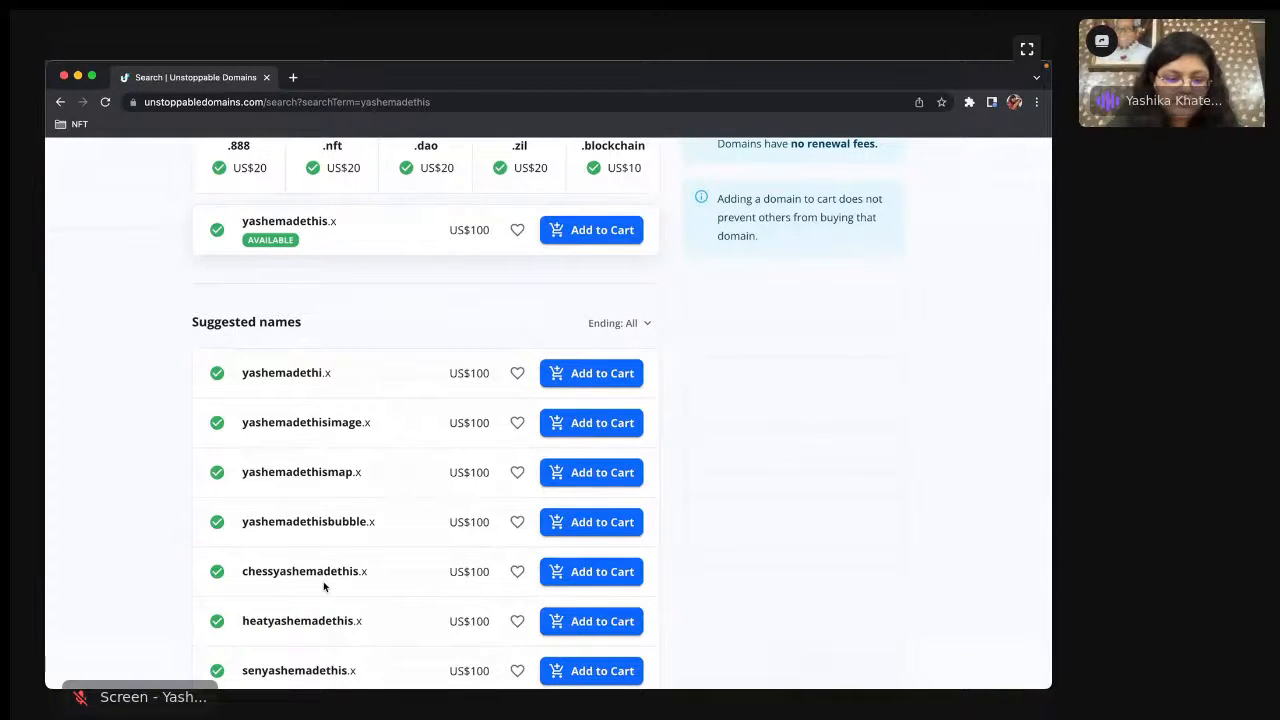
scroll(345, 641, "down", 1)
scroll(345, 641, "down", 3)
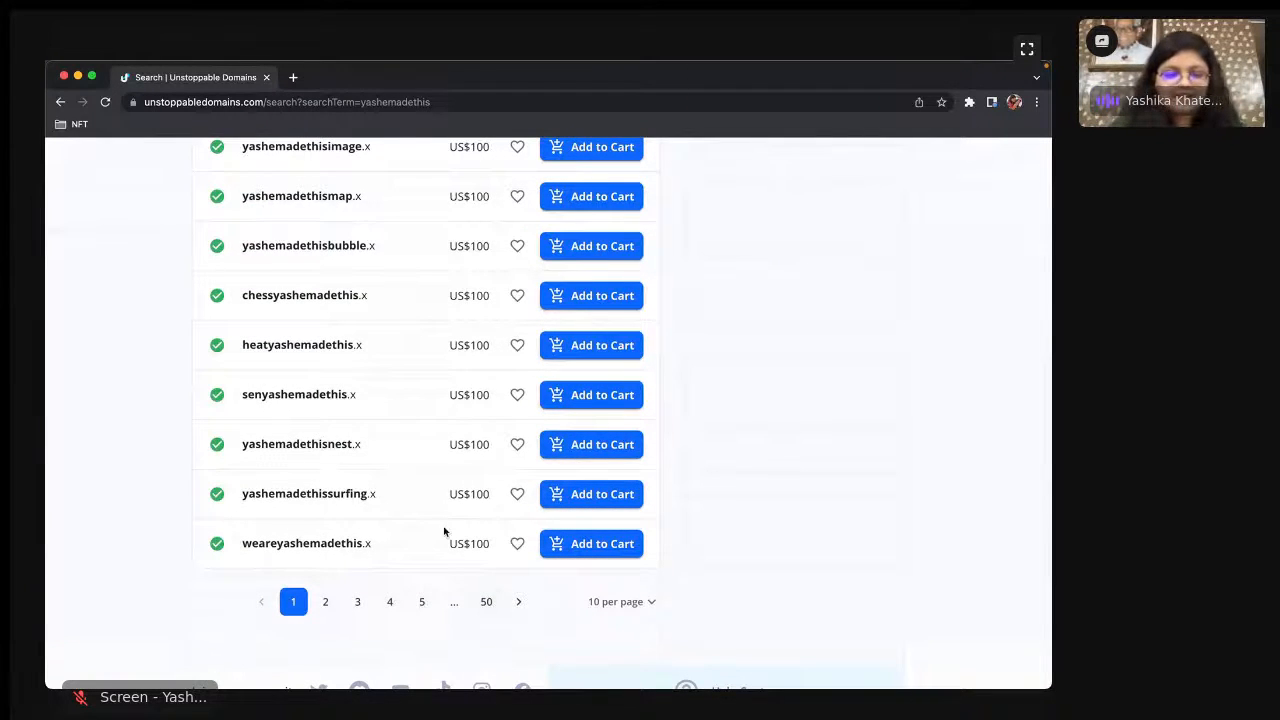
scroll(443, 529, "up", 6)
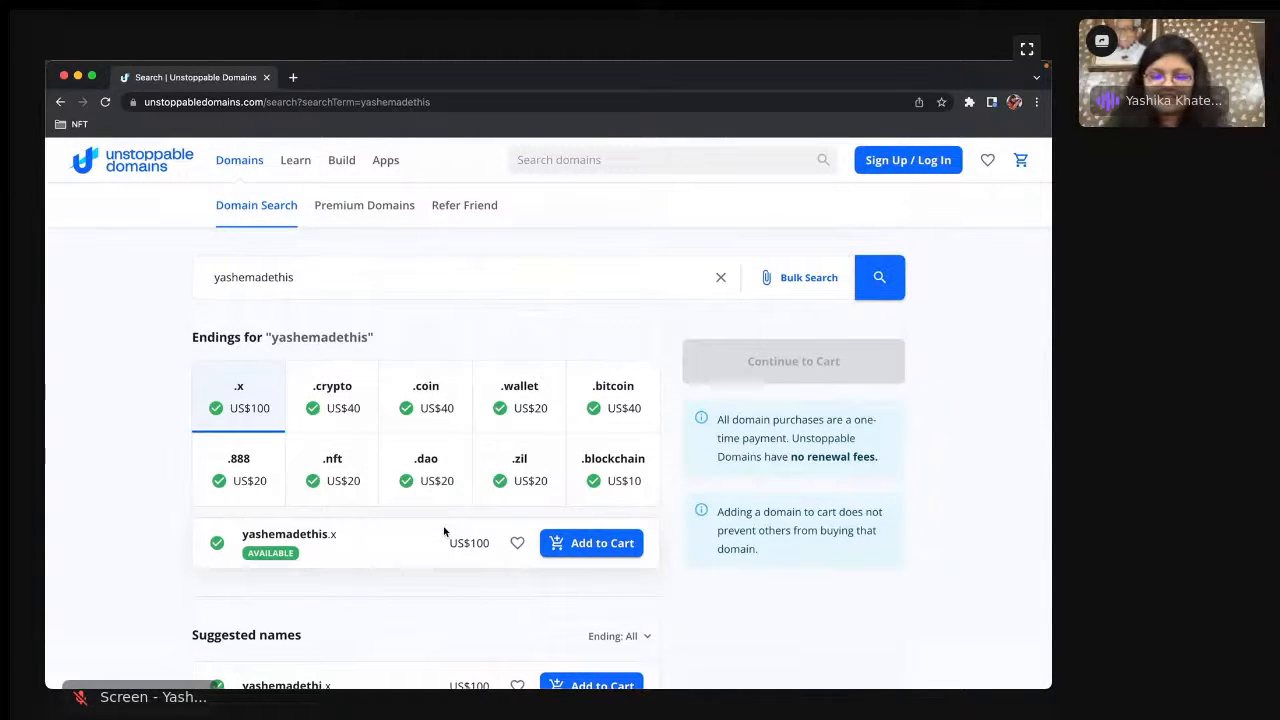
- Add the .crypto ending of yashemadethis to the cart and continue to the cart
left_click(333, 398)
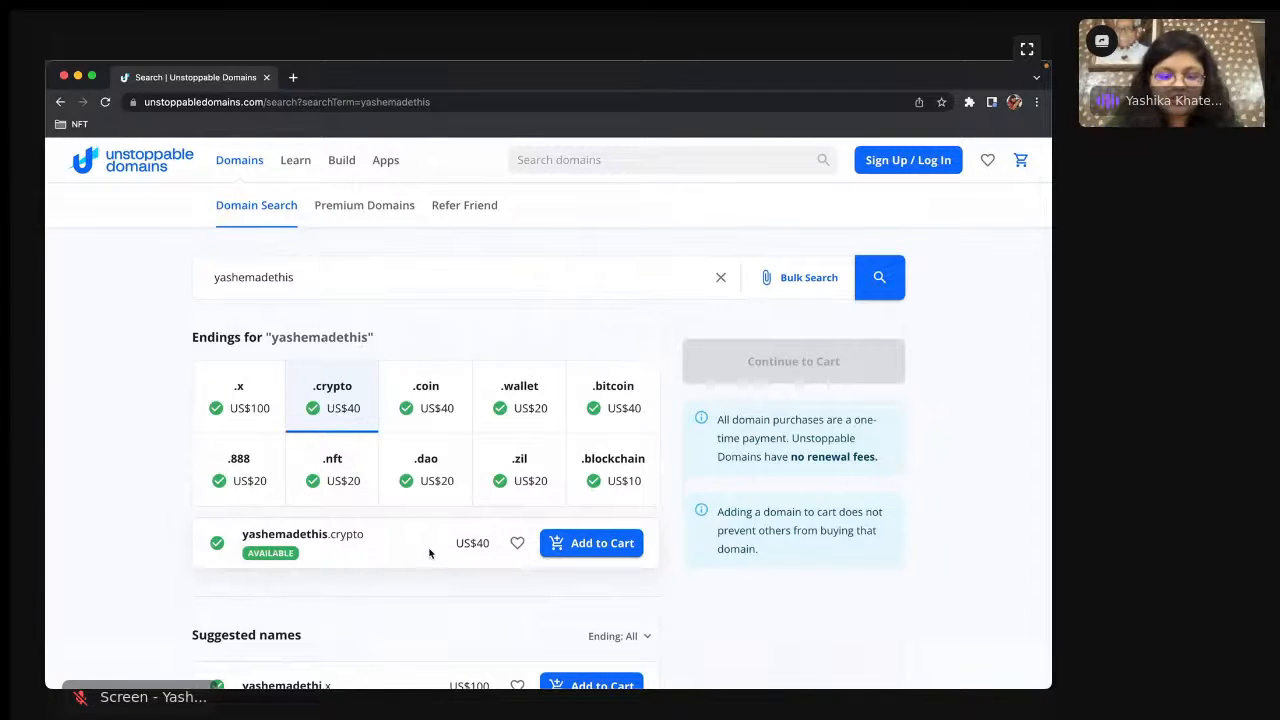
left_click(607, 554)
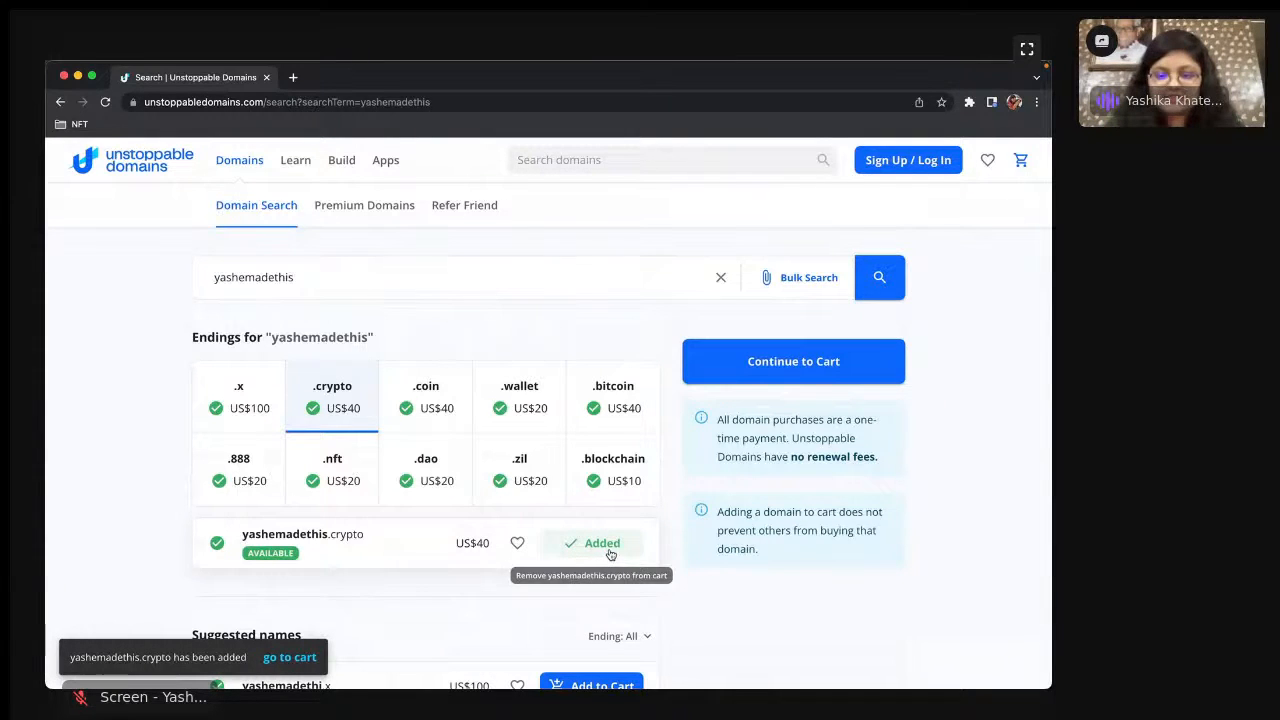
left_click(866, 357)
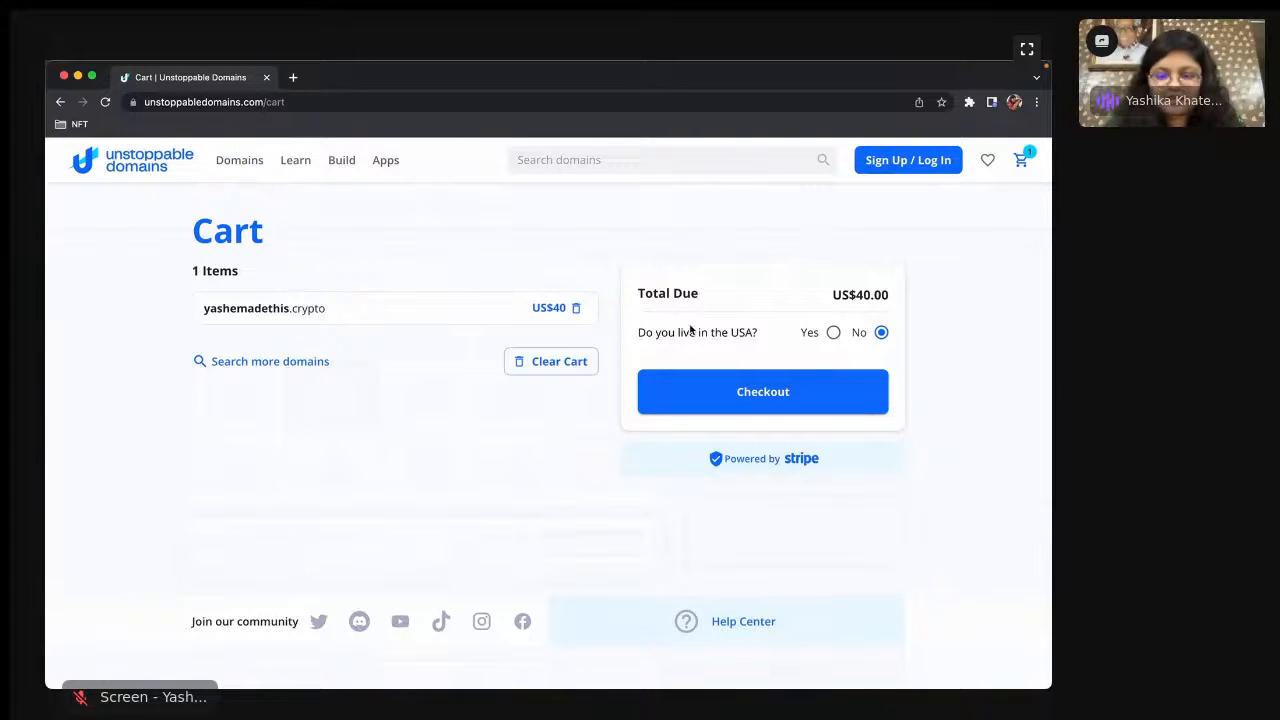
- Sign in to Unstoppable Domains with the existing Google account
left_click(897, 162)
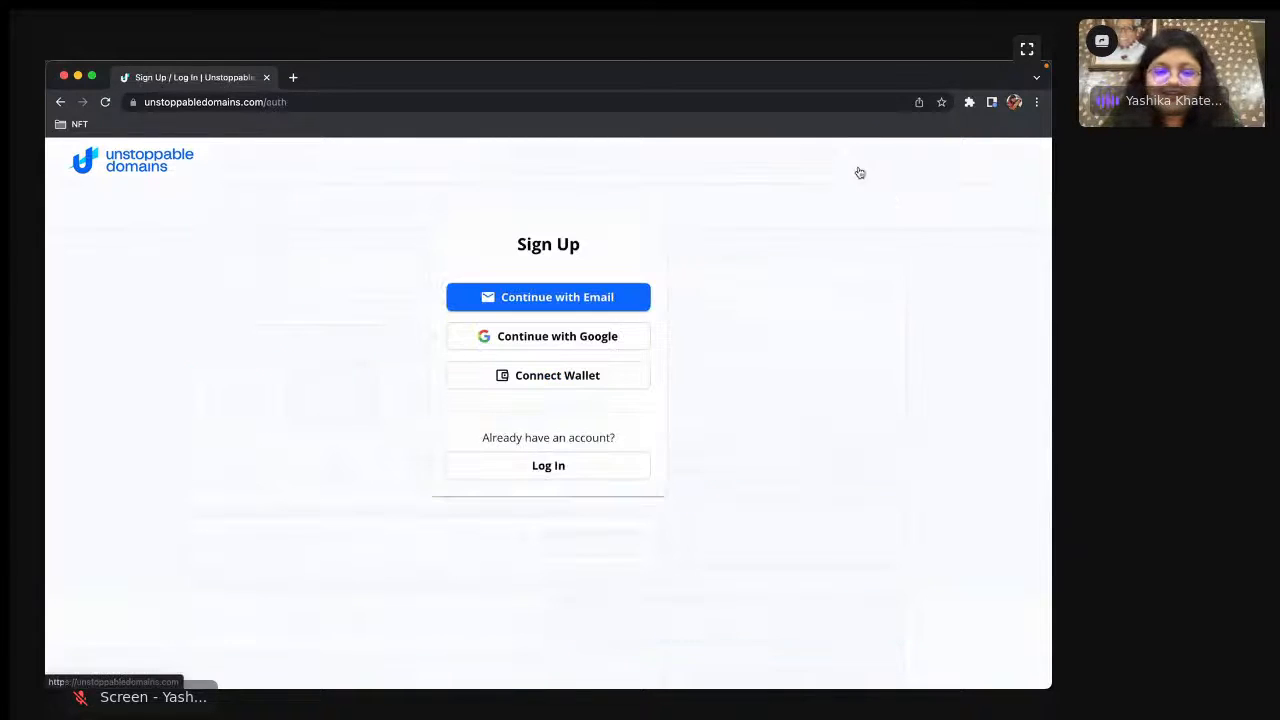
left_click(586, 341)
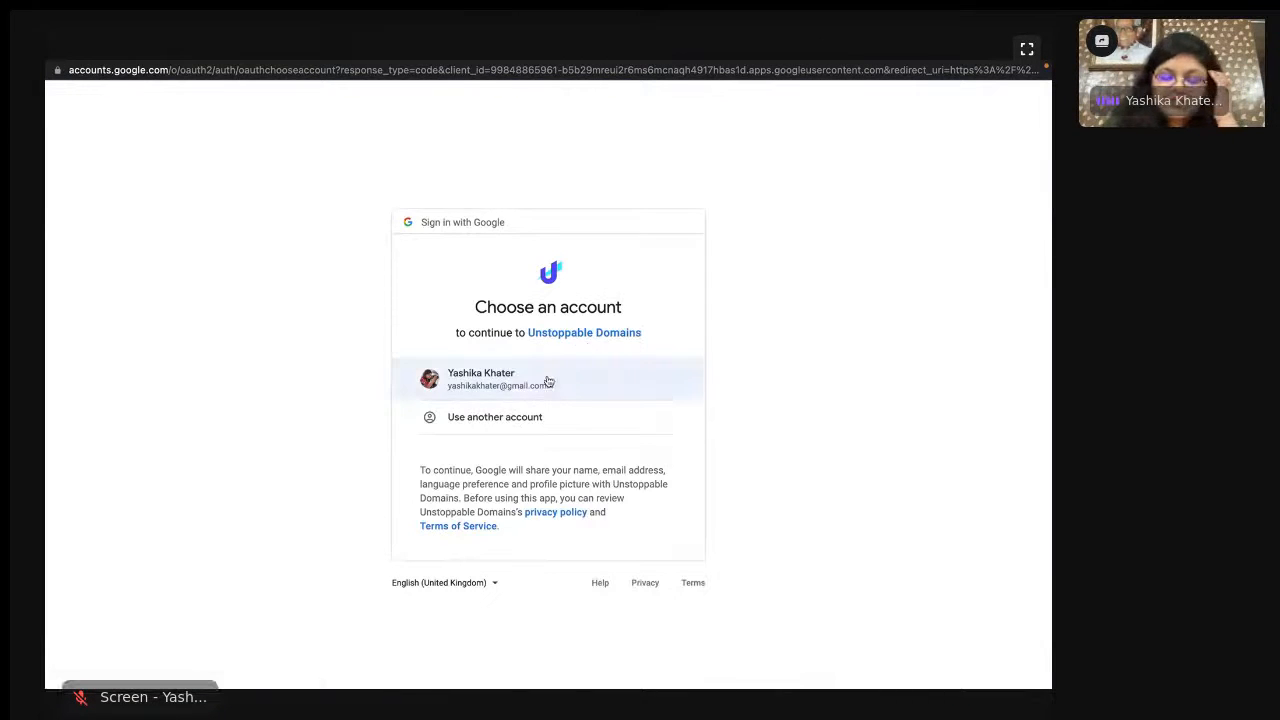
left_click(546, 381)
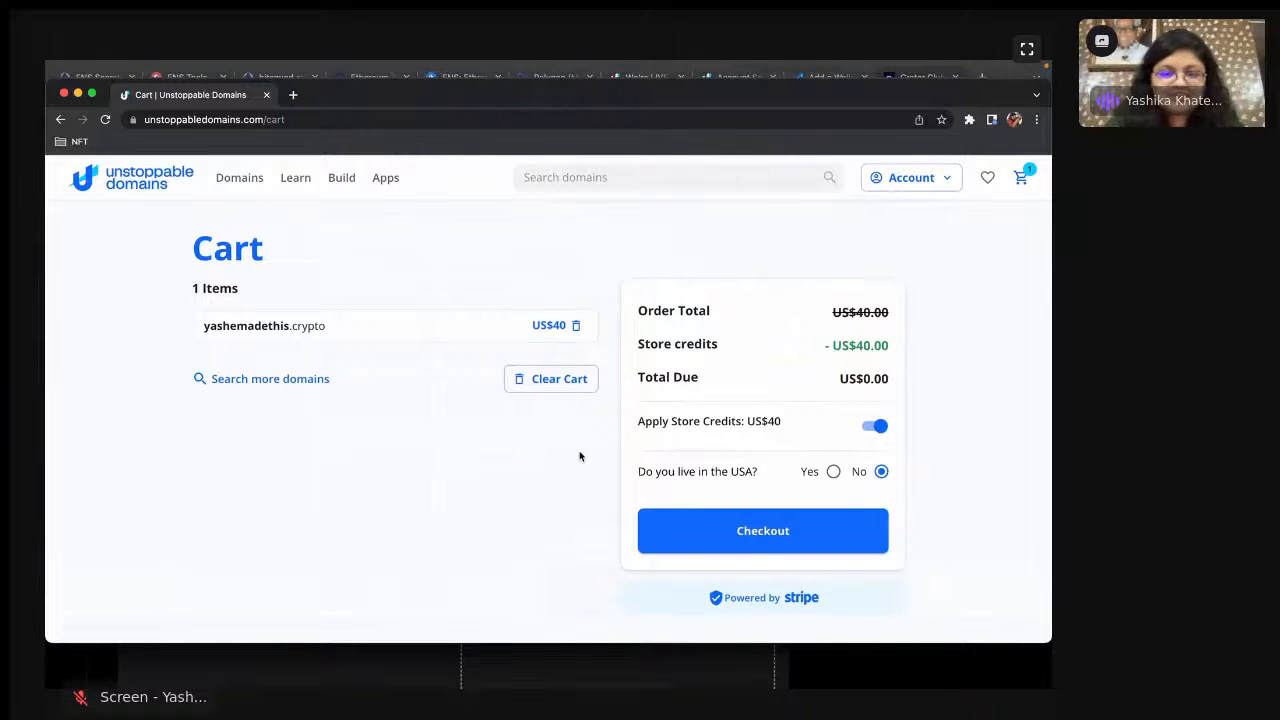
- Check the livestream chat for a suggestion, search for the domain name bjp and inspect its .crypto ending
key("ctrl+Left")
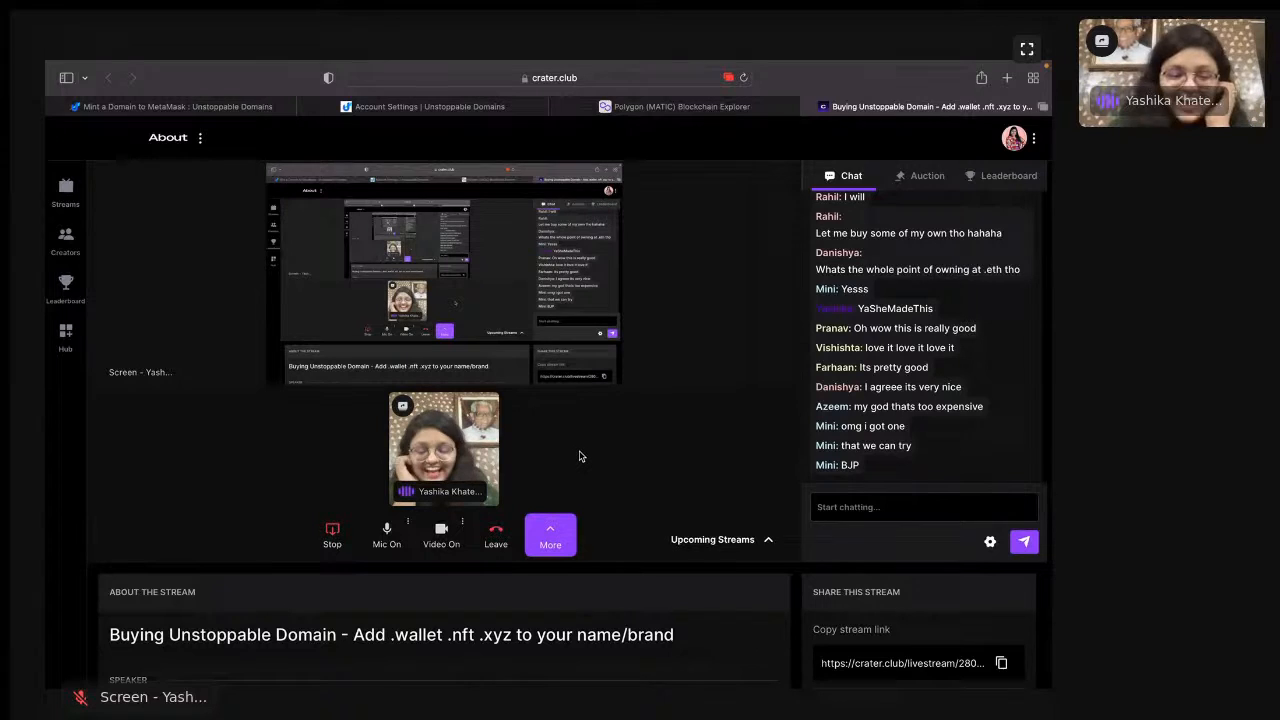
key("ctrl+Right")
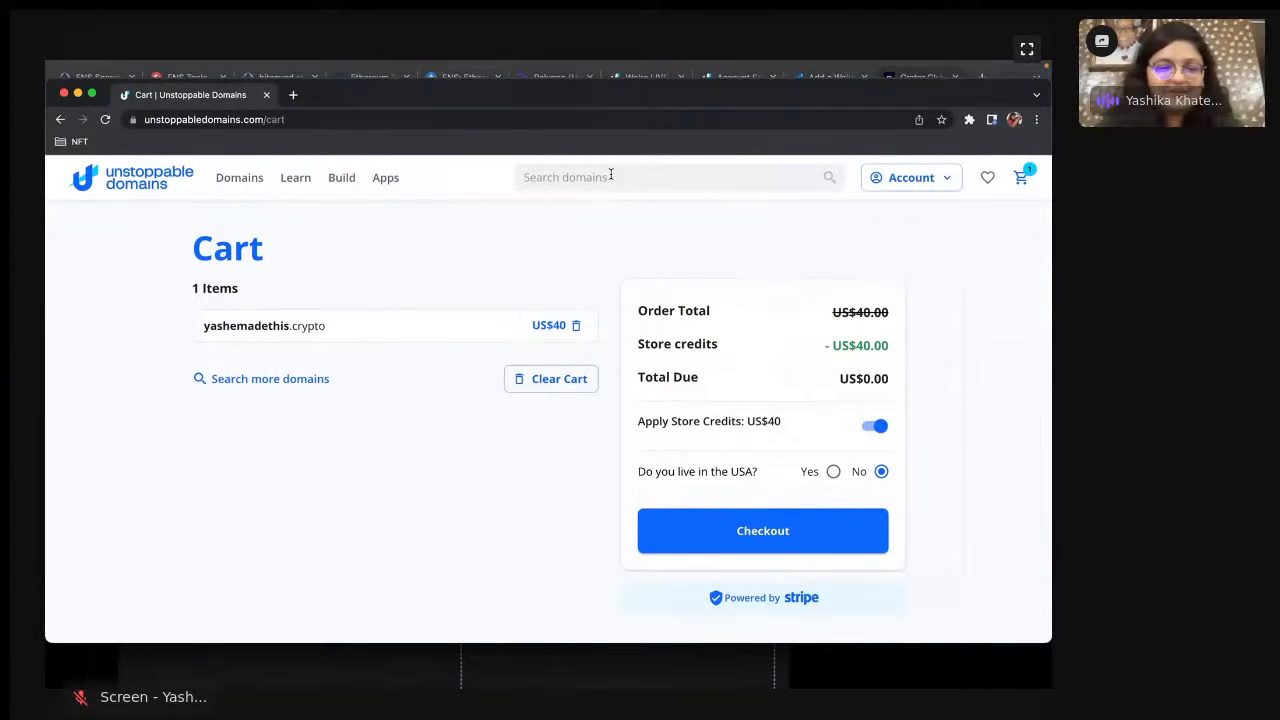
left_click(248, 225)
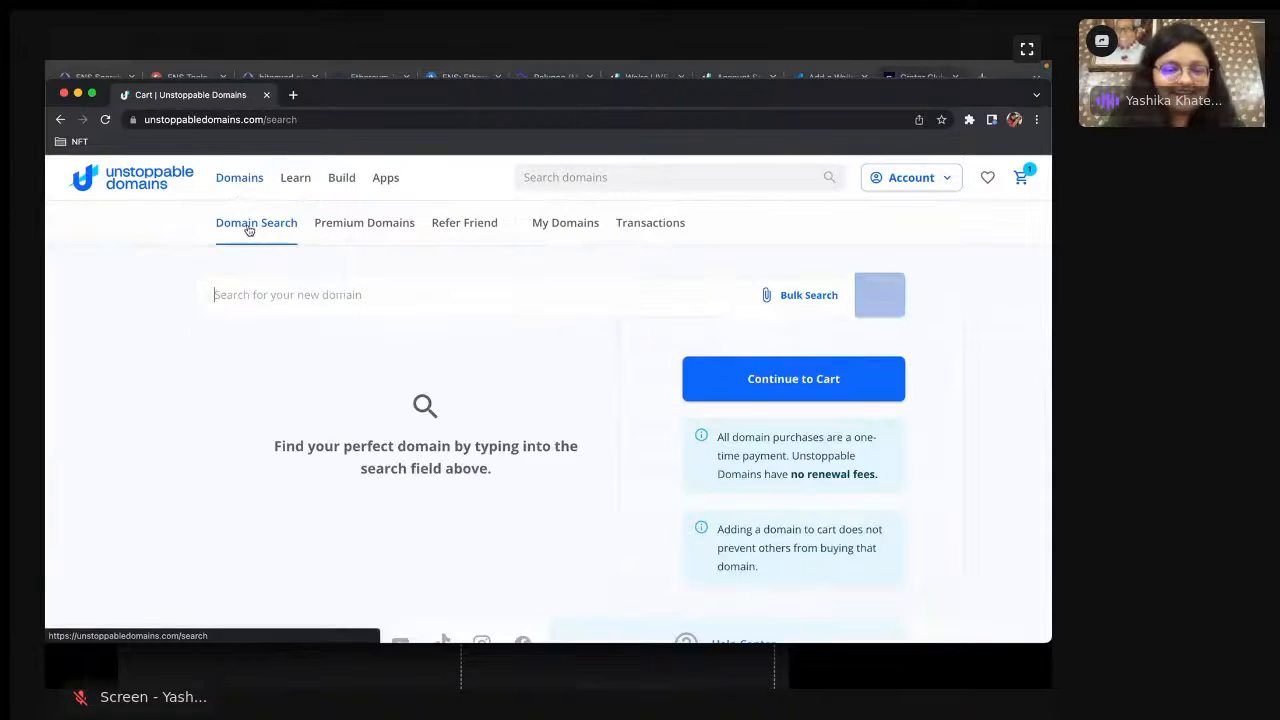
left_click(407, 304)
type("bjp")
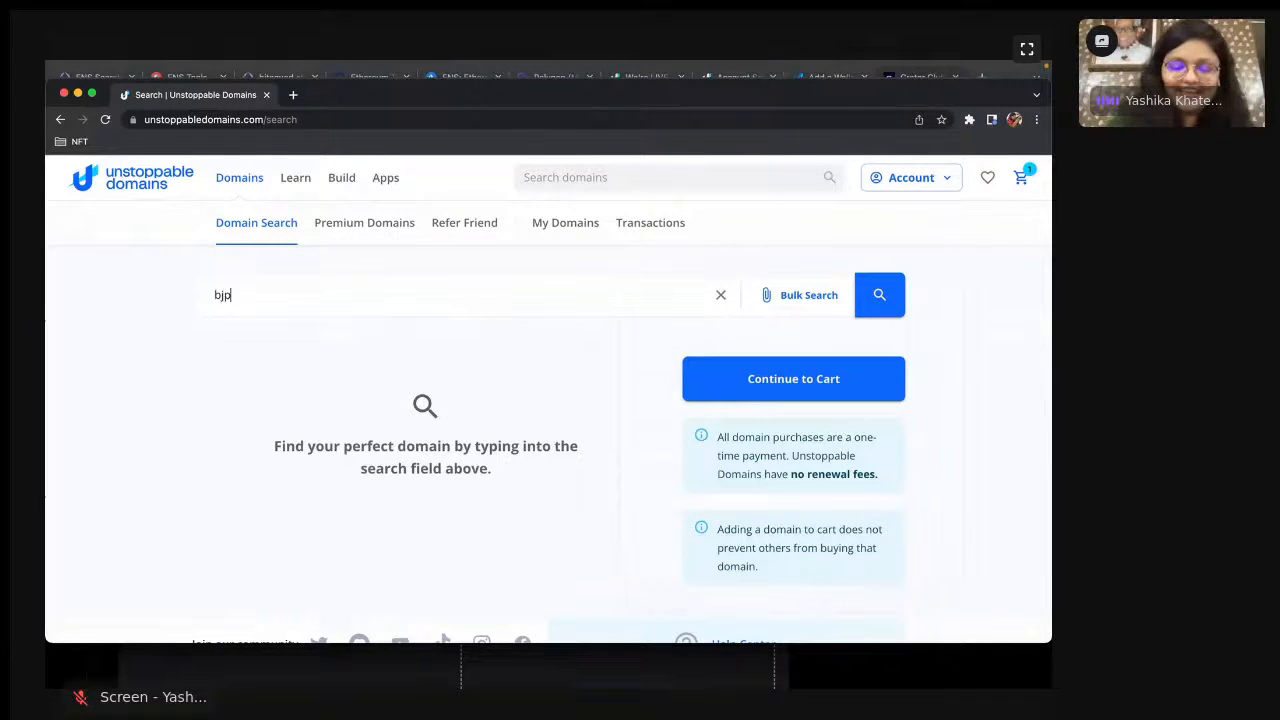
left_click(884, 297)
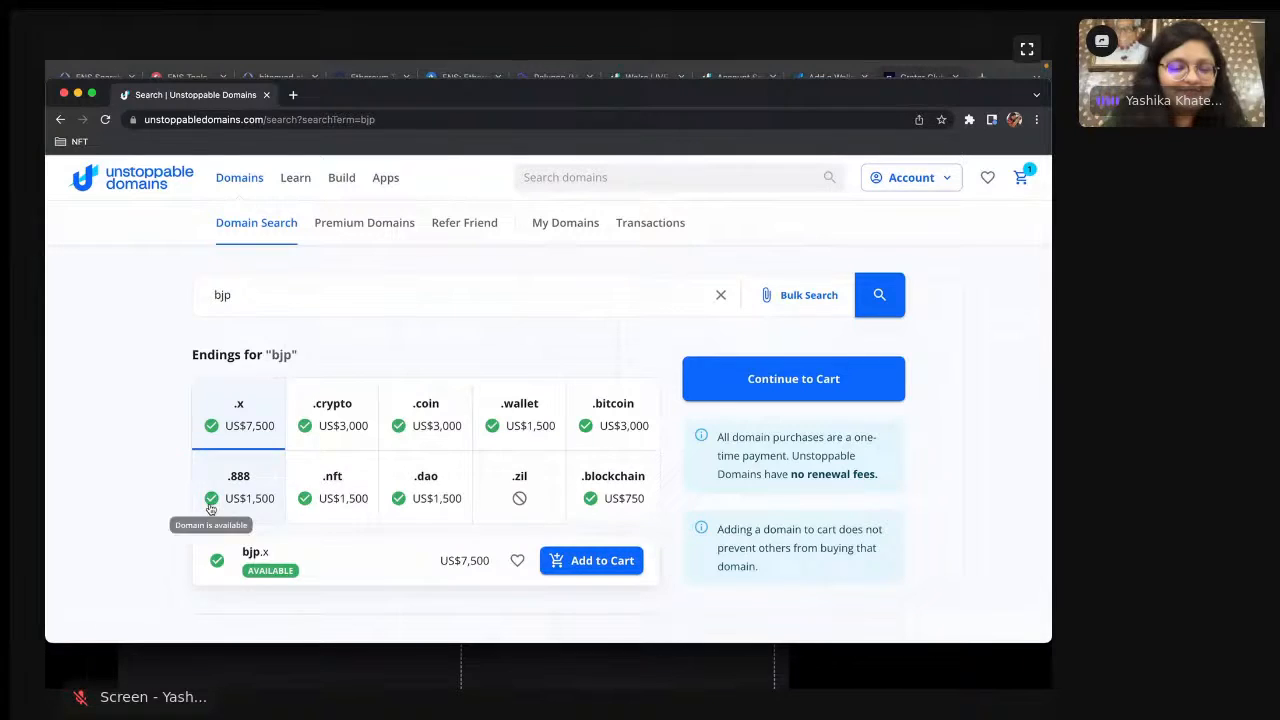
left_click(315, 484)
left_click(334, 430)
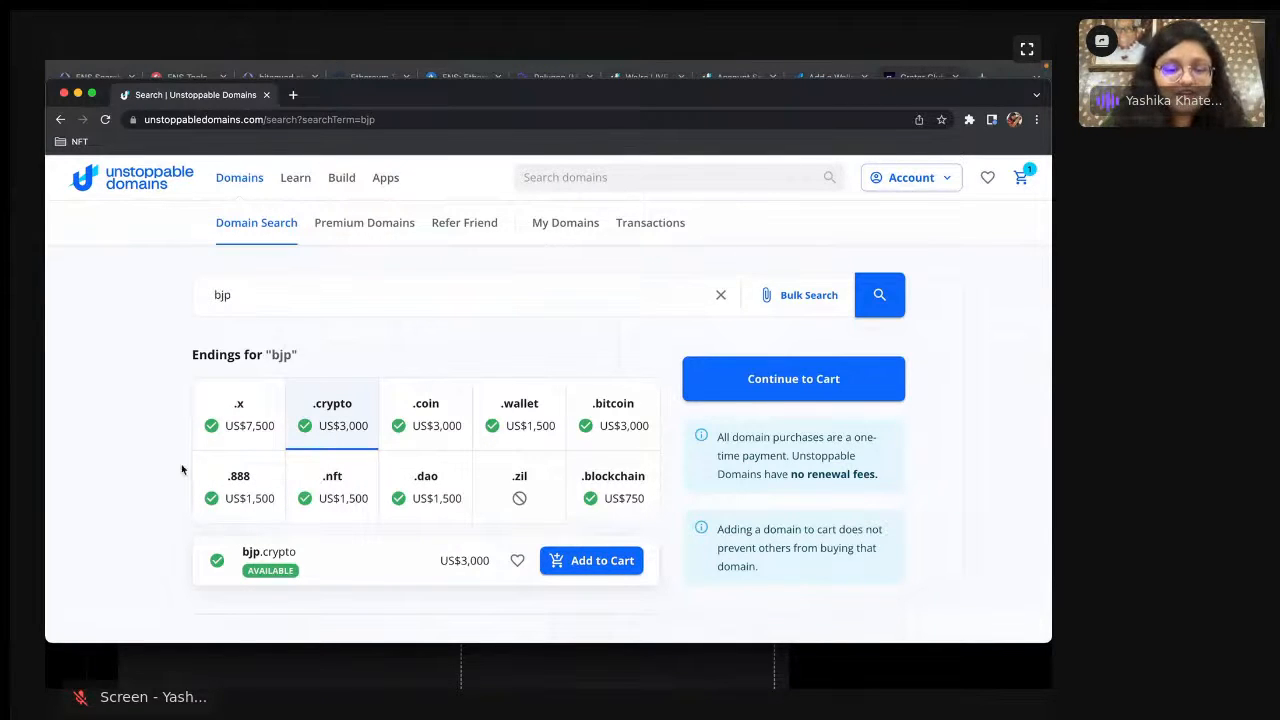
- Read the viewers' replies in the livestream chat on crater.club and return to the domain search
key("ctrl+Left")
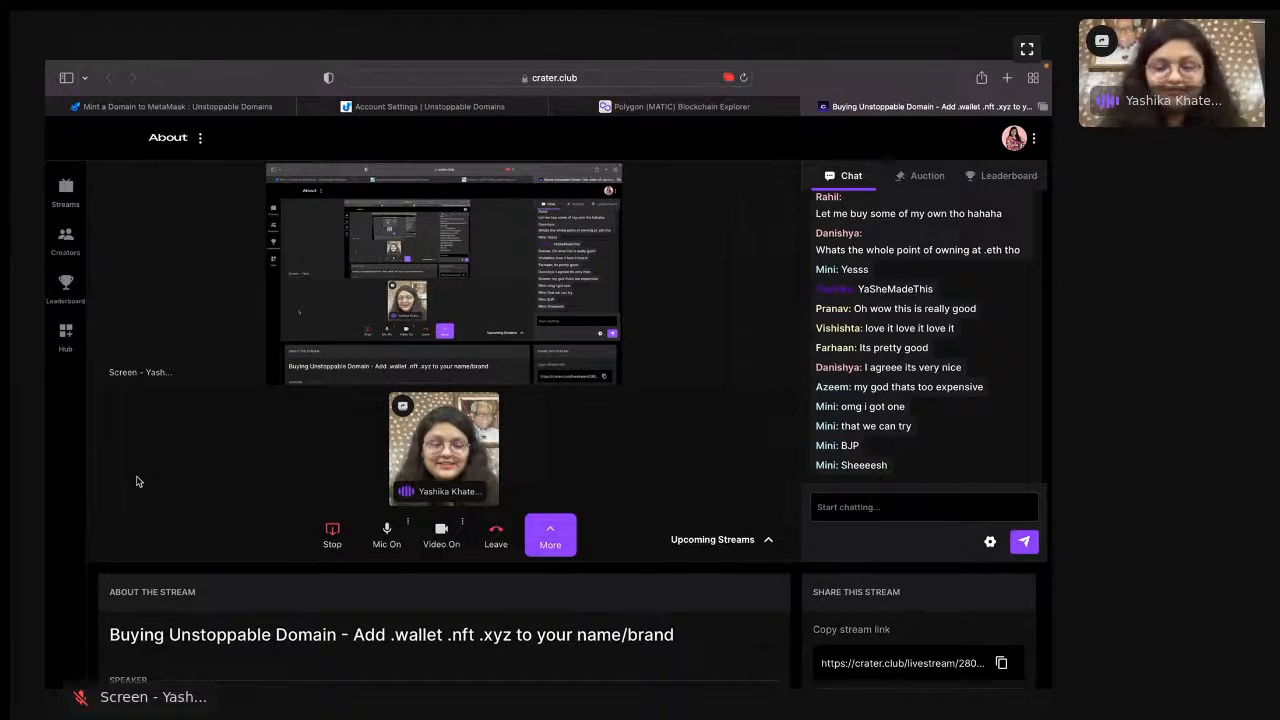
key("ctrl+Right")
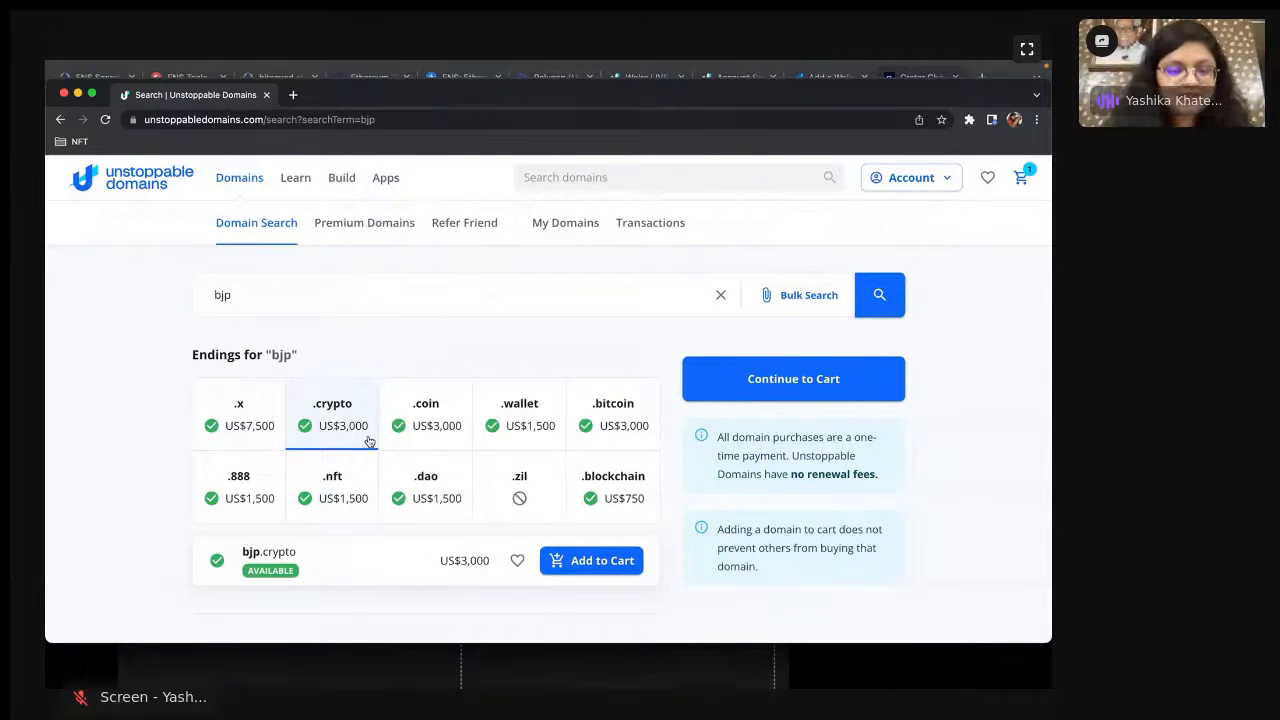
key("ctrl+Left")
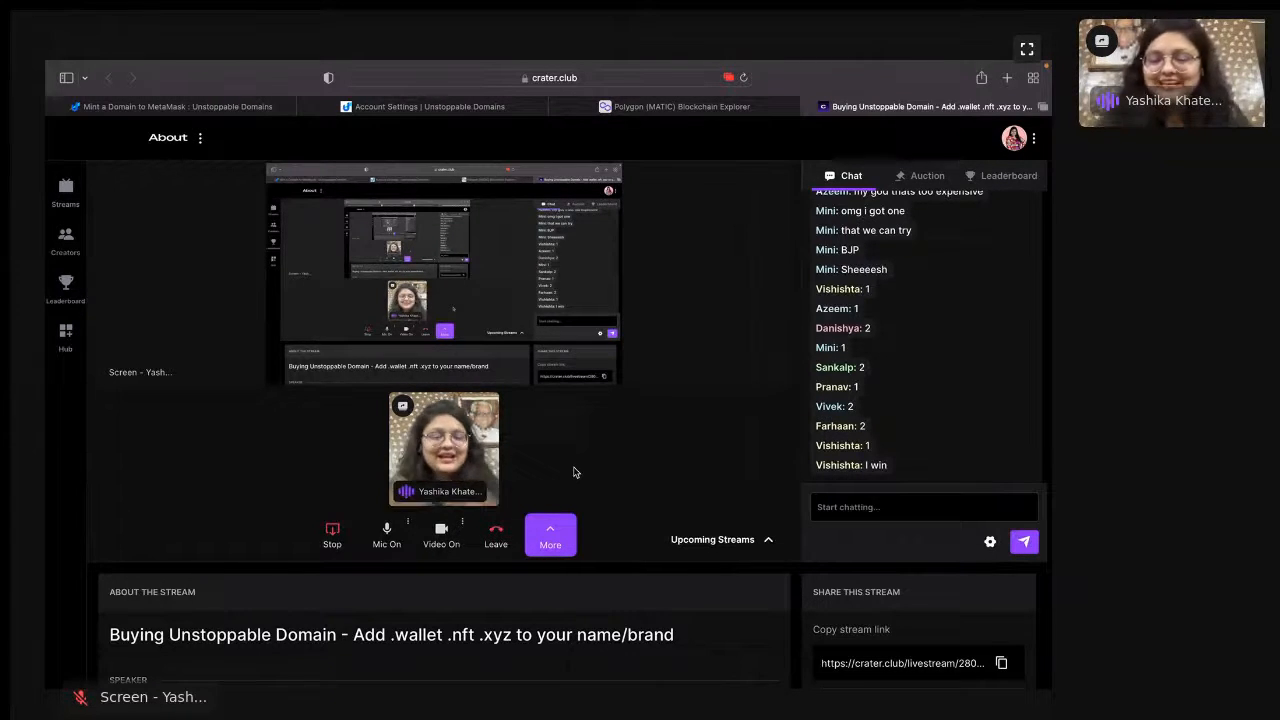
key("ctrl+Right")
- Search again for the domain name yashemadethis and select its .crypto ending
left_click(403, 294)
key("super+a")
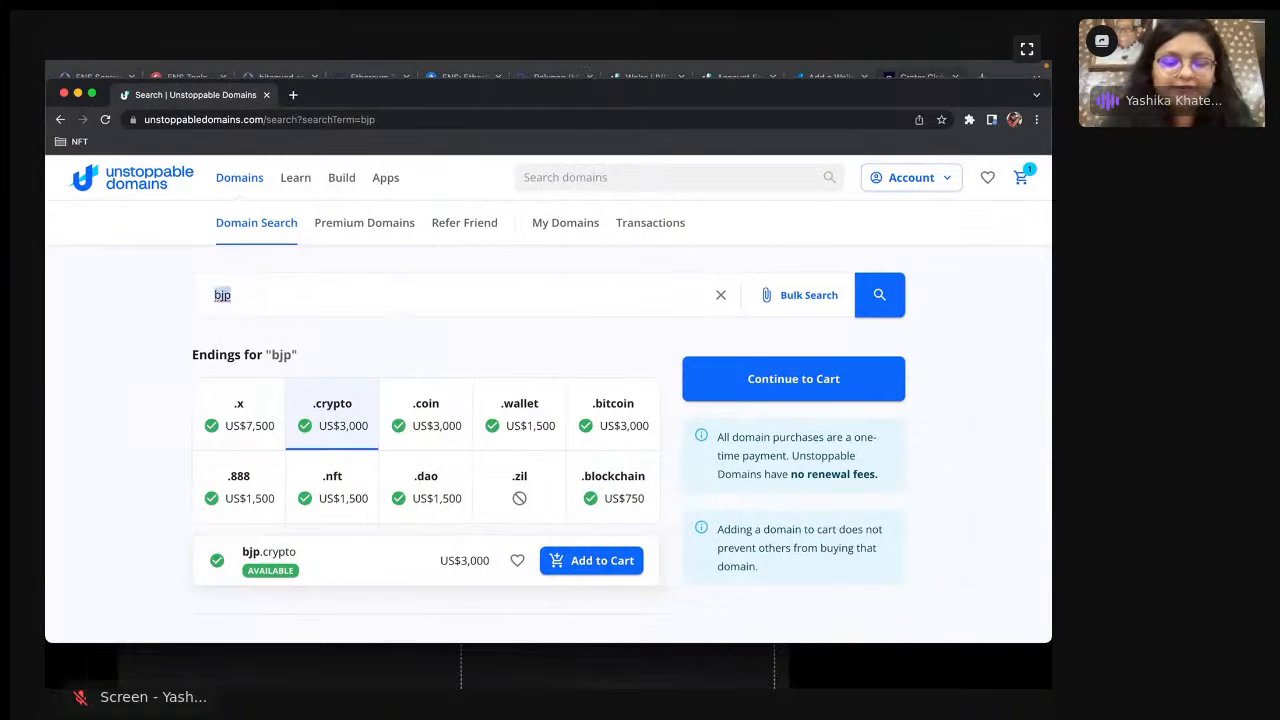
type("yashemade")
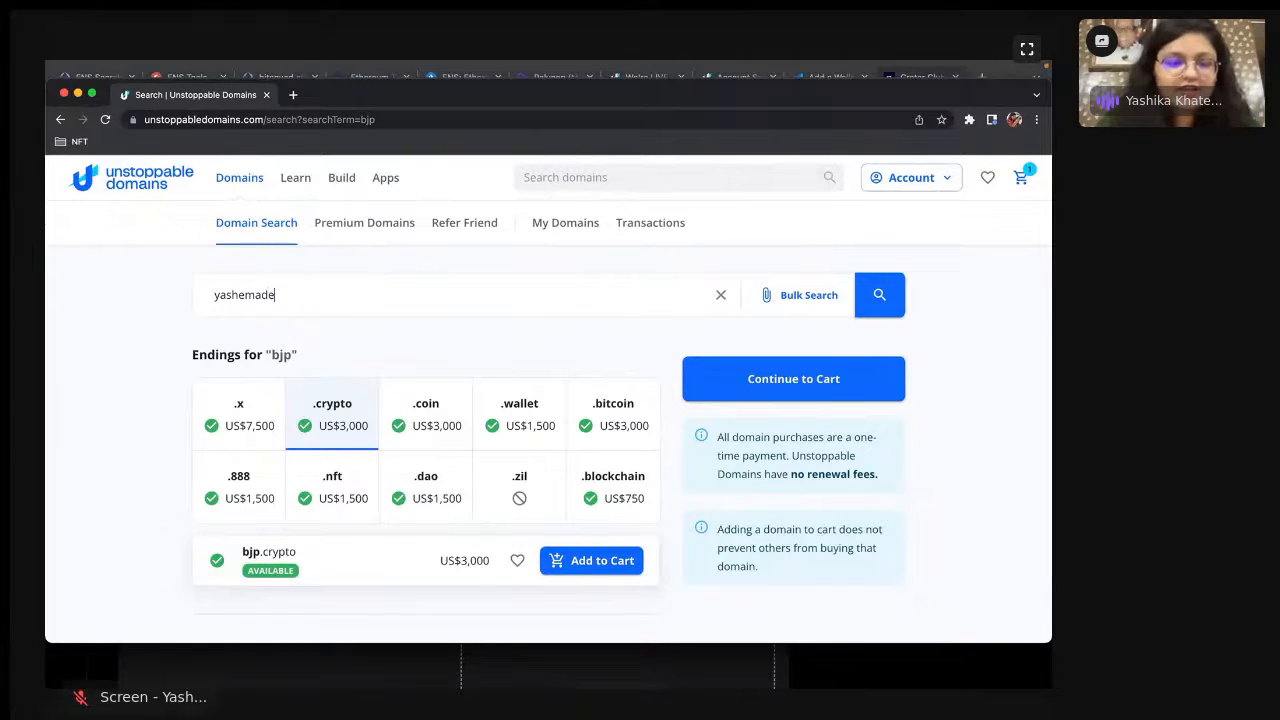
type("this")
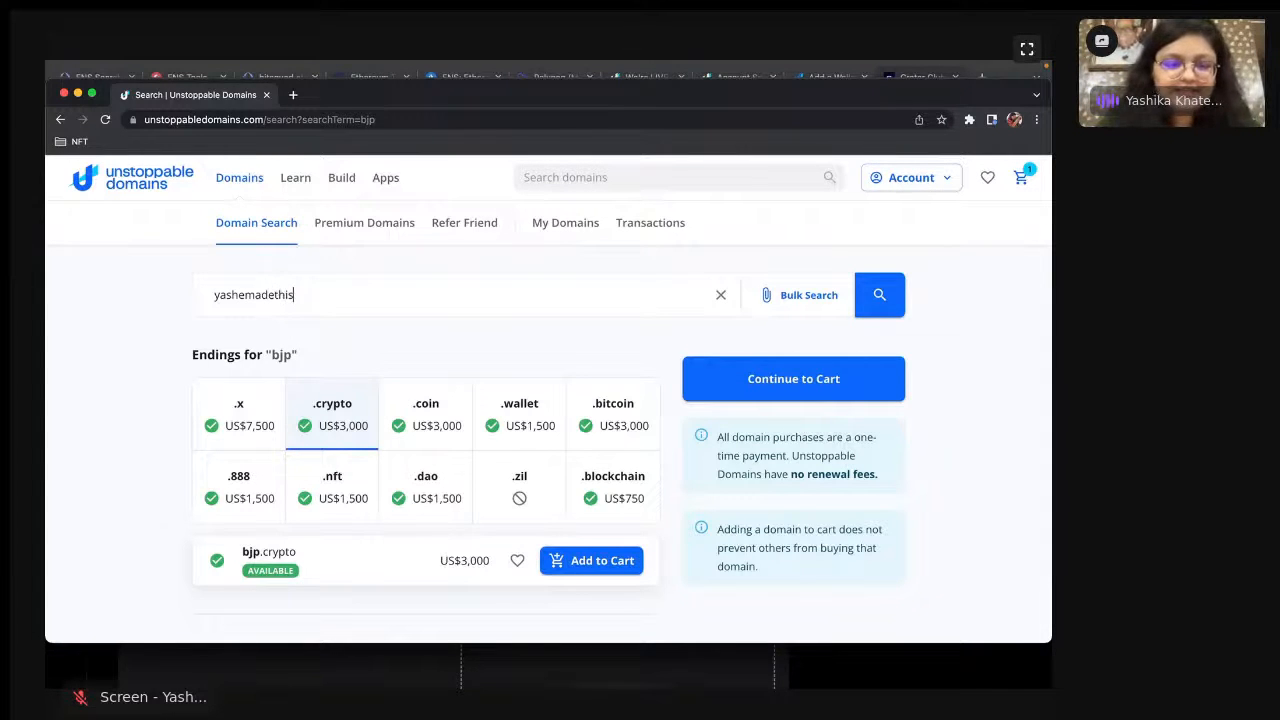
left_click(893, 298)
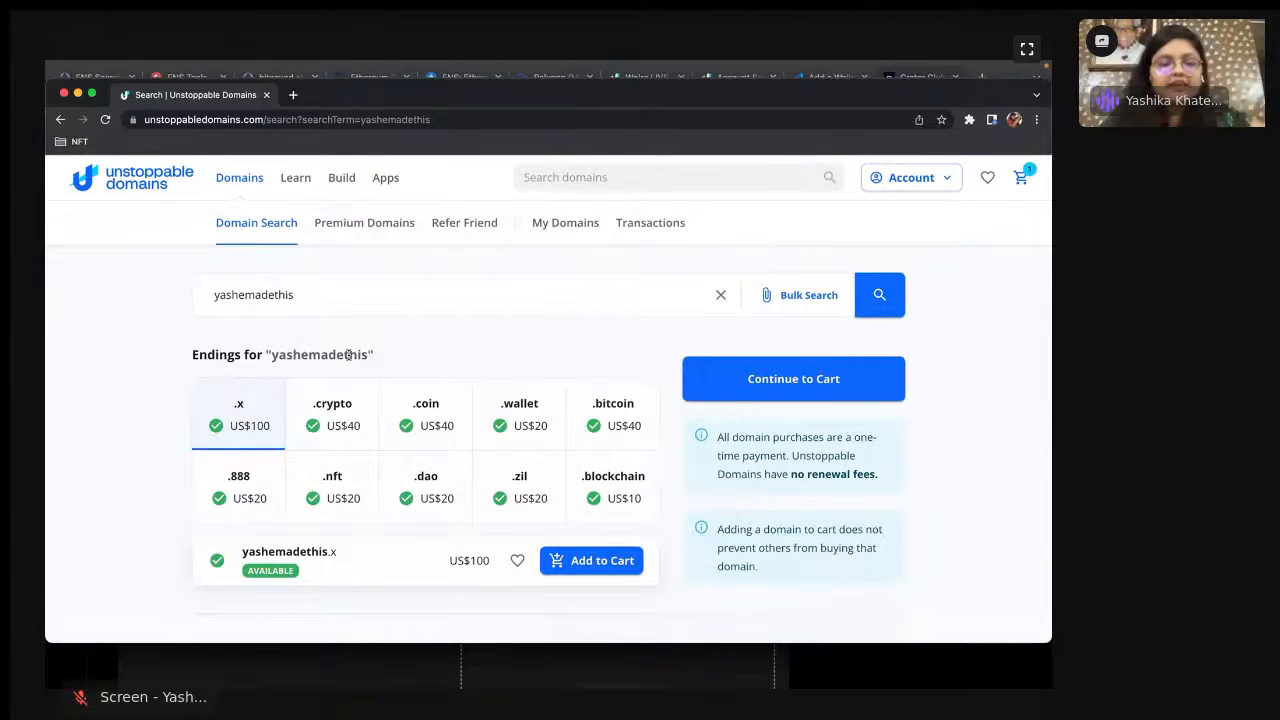
left_click(333, 407)
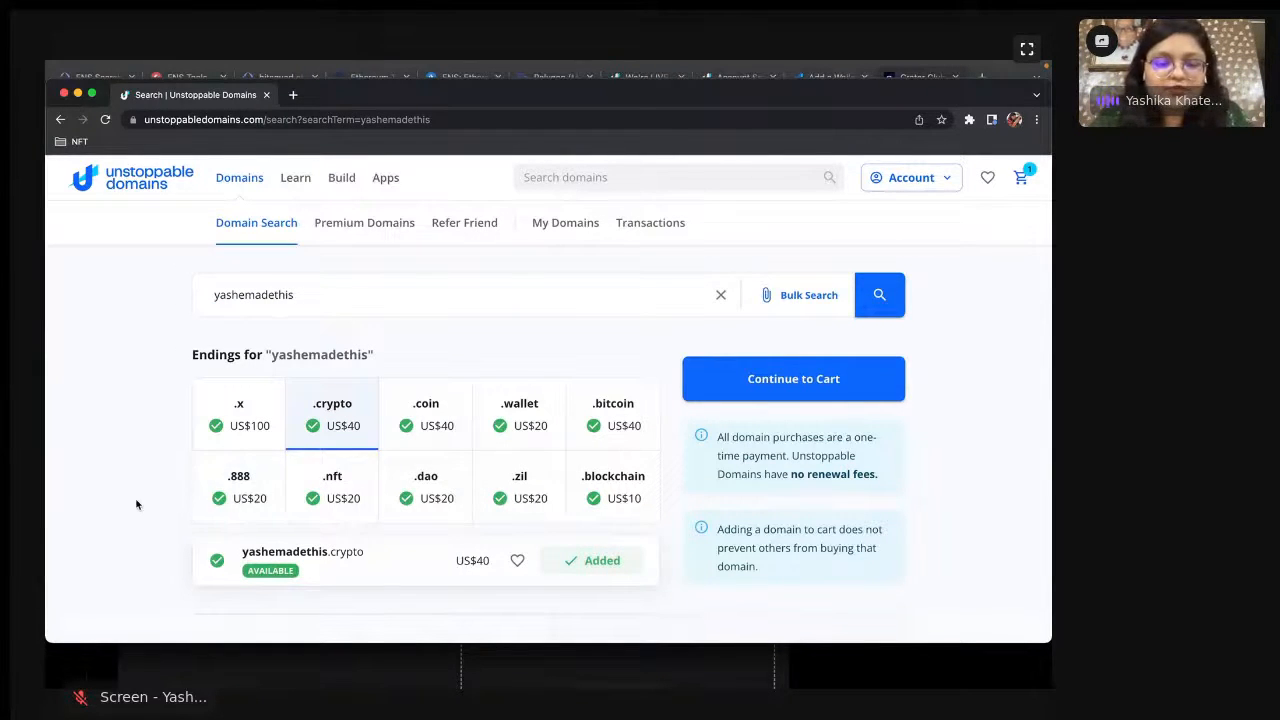
scroll(136, 504, "down", 1)
scroll(136, 504, "up", 1)
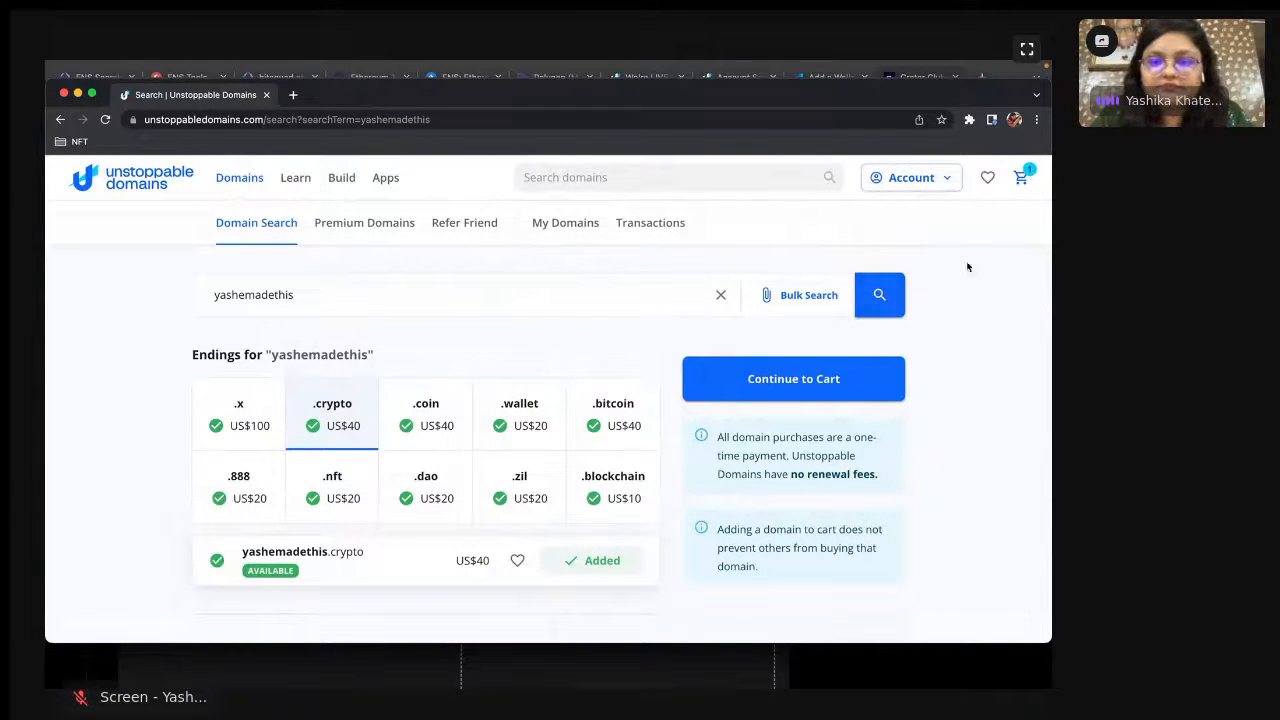
- Check out the cart containing yashemadethis.crypto and pay for it with the store/promo credit
left_click(1028, 179)
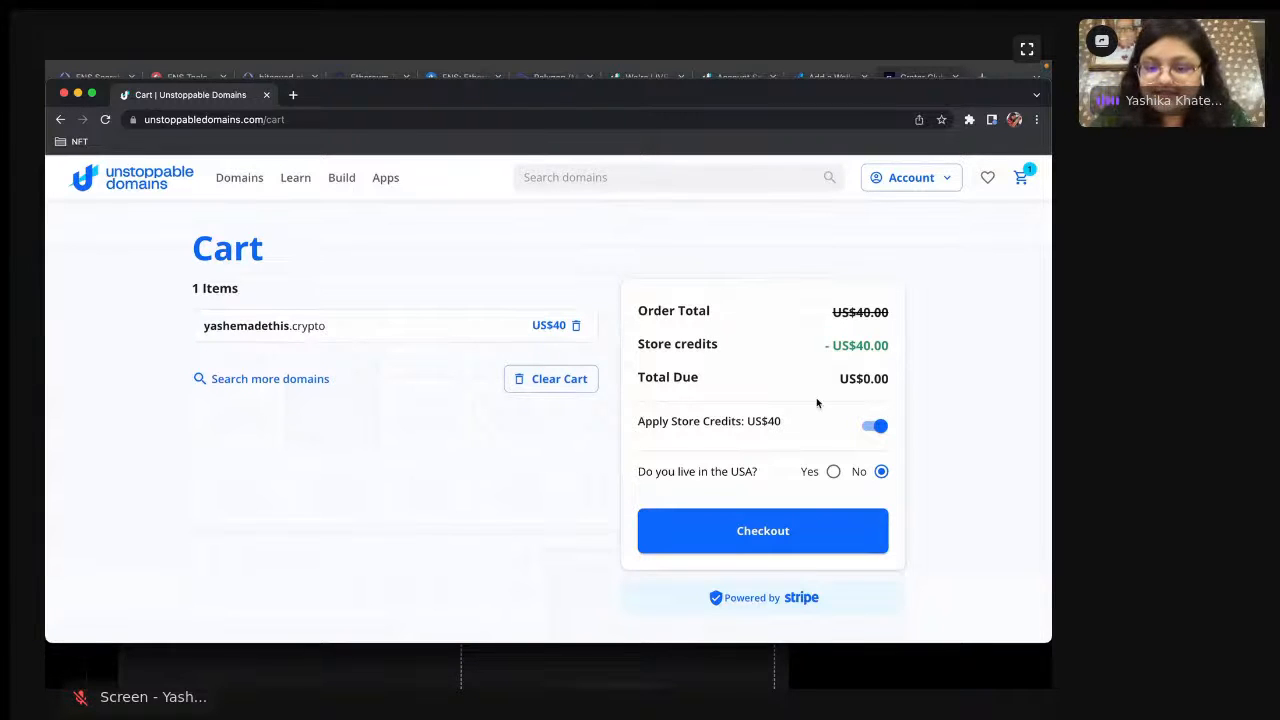
left_click(760, 538)
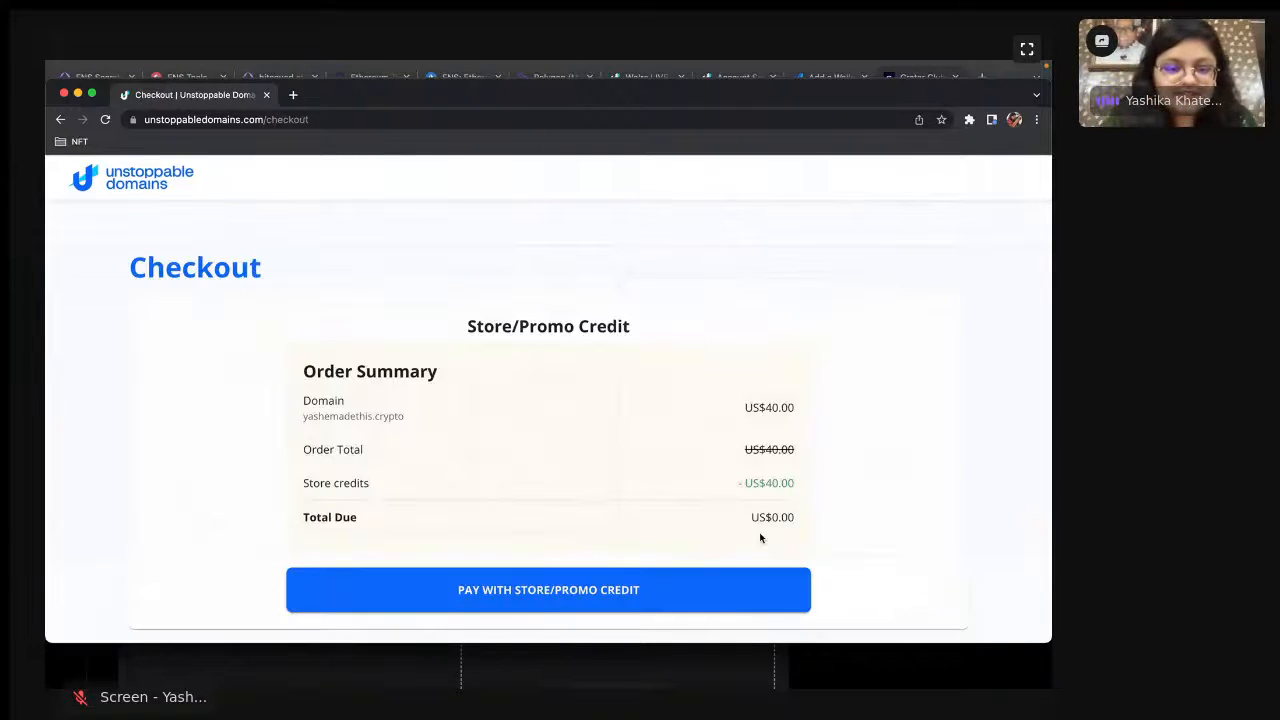
scroll(725, 530, "down", 2)
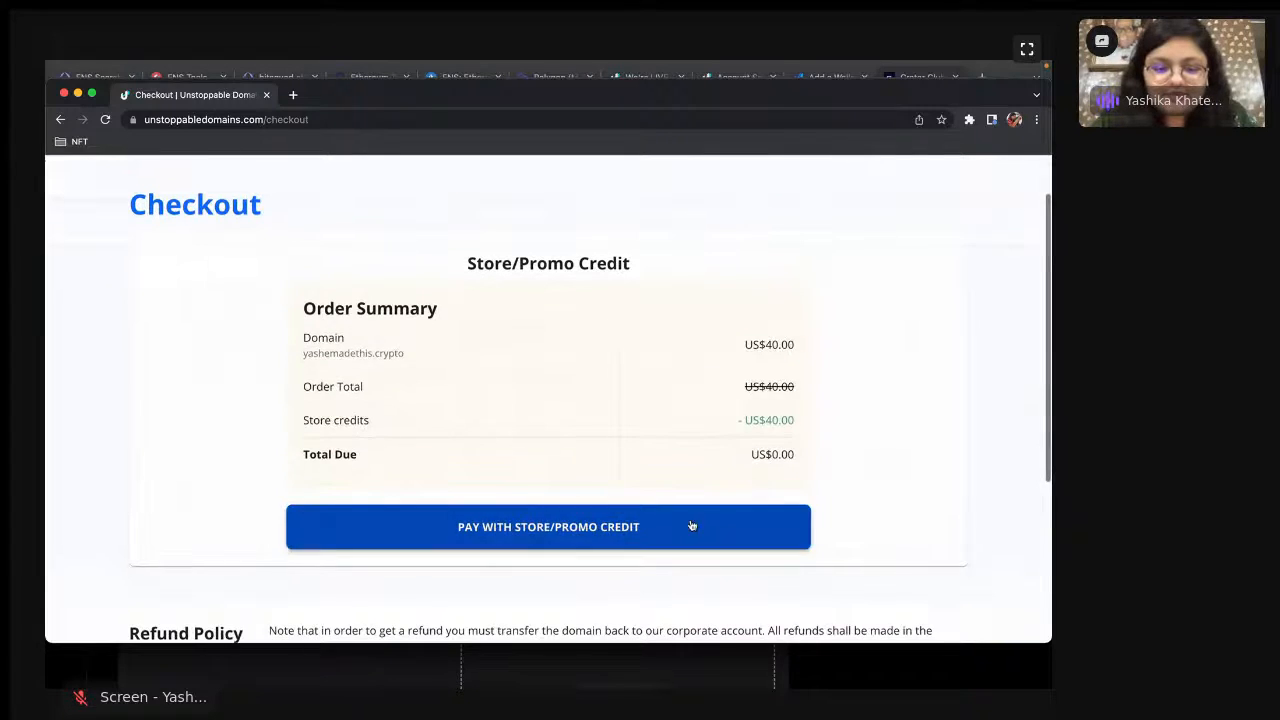
left_click(690, 526)
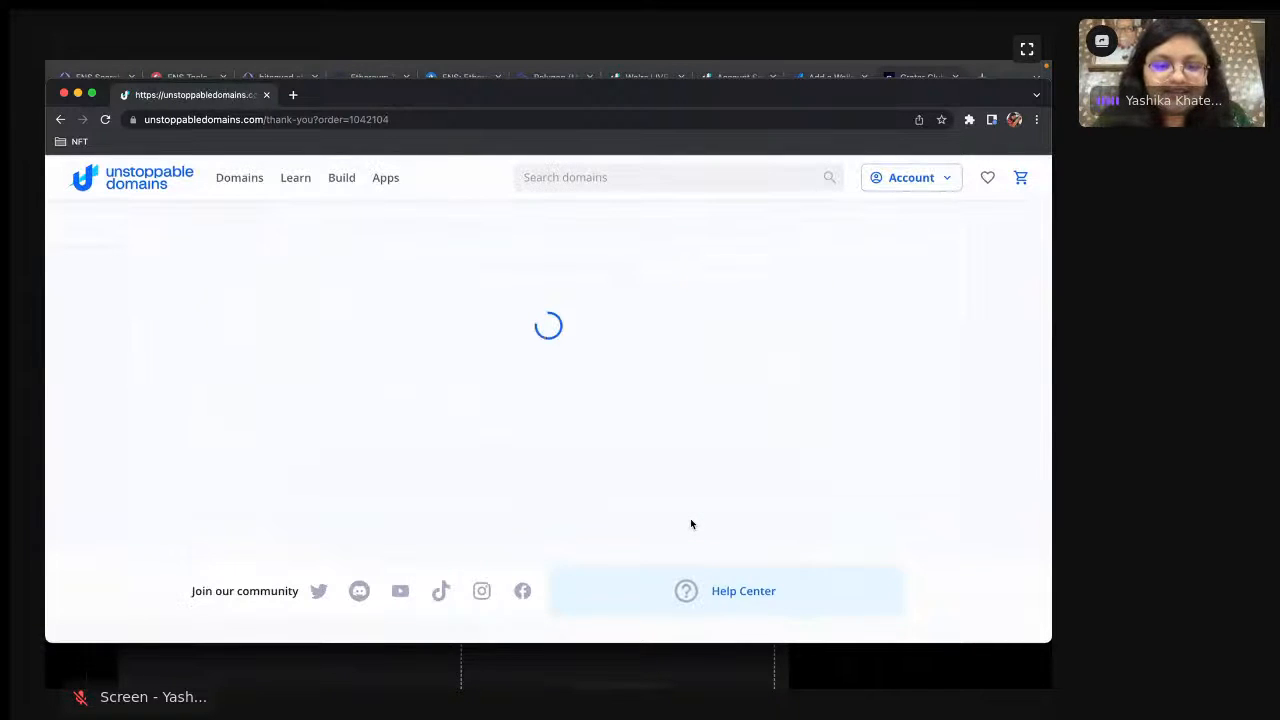
- Go to the list of owned domains and open the explanation of the not-minted status in between
scroll(690, 524, "down", 2)
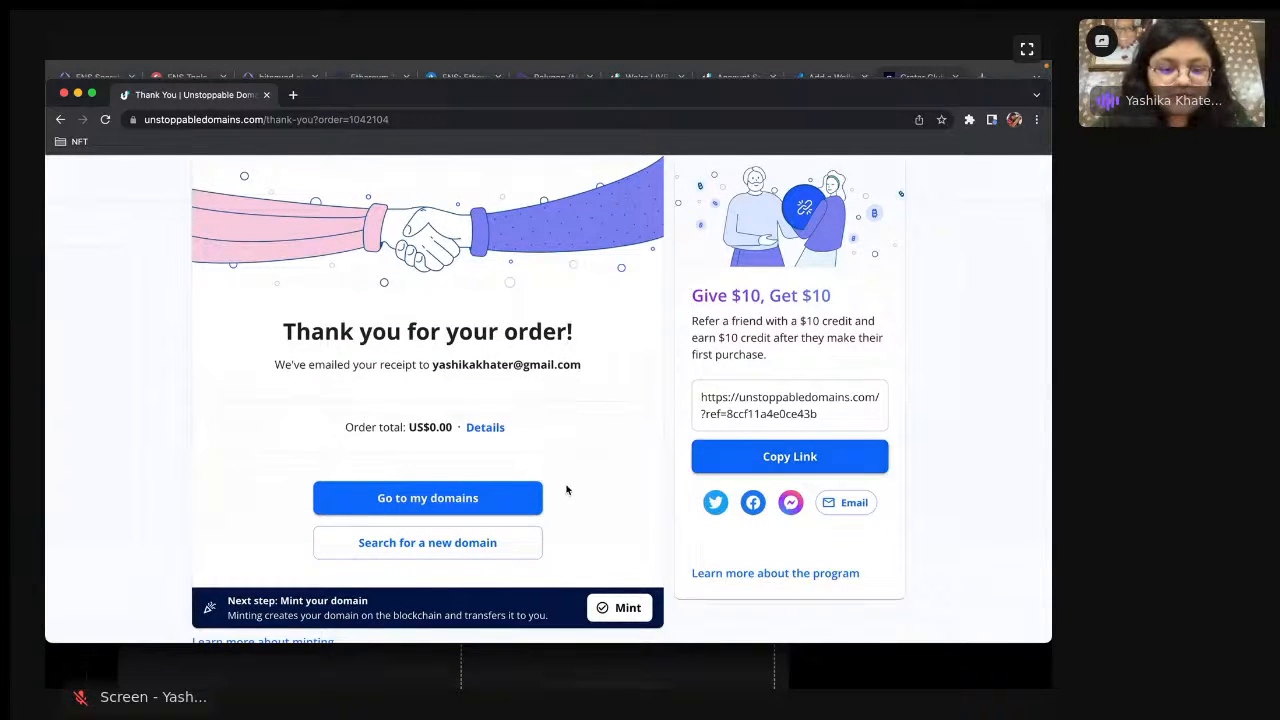
left_click(493, 497)
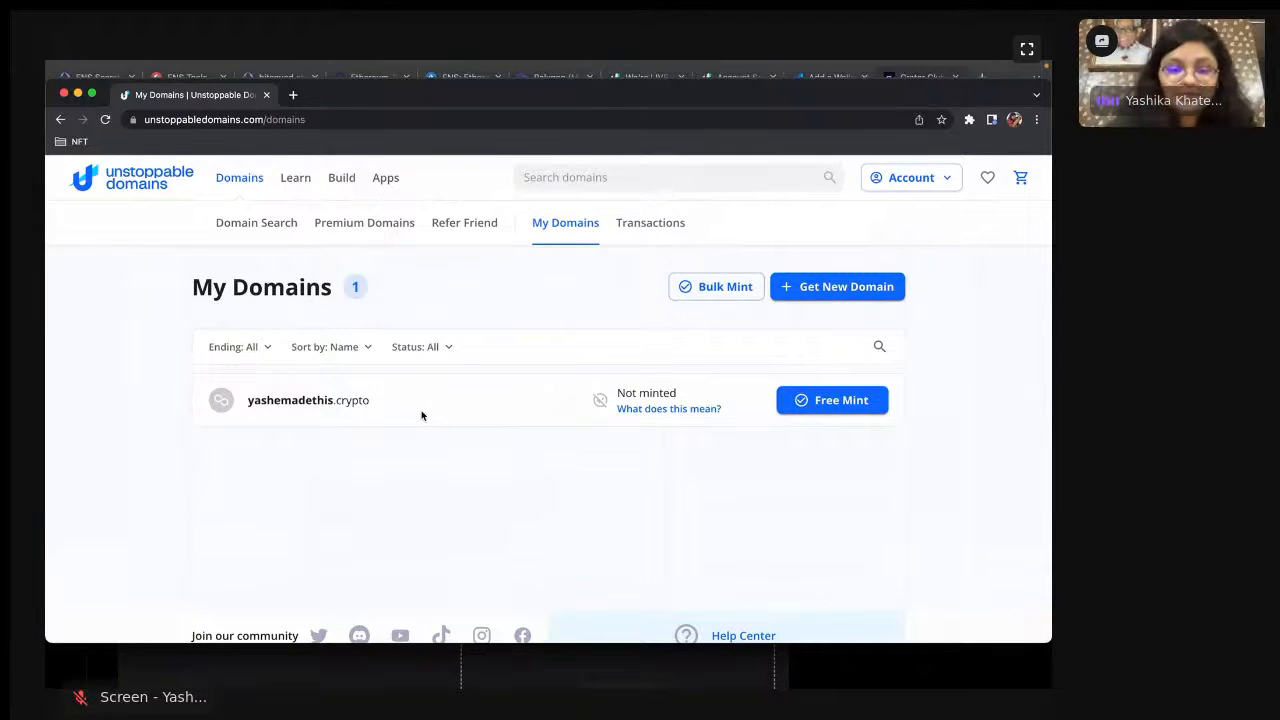
left_click(652, 409)
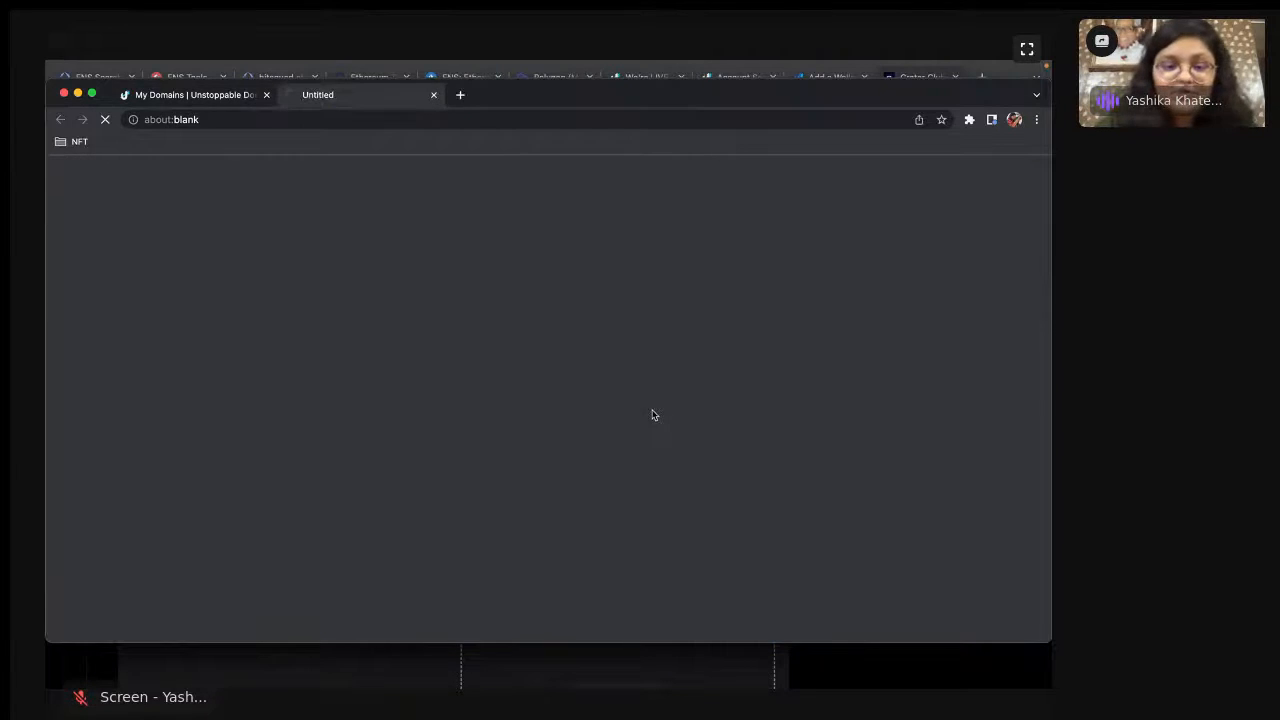
left_click(204, 95)
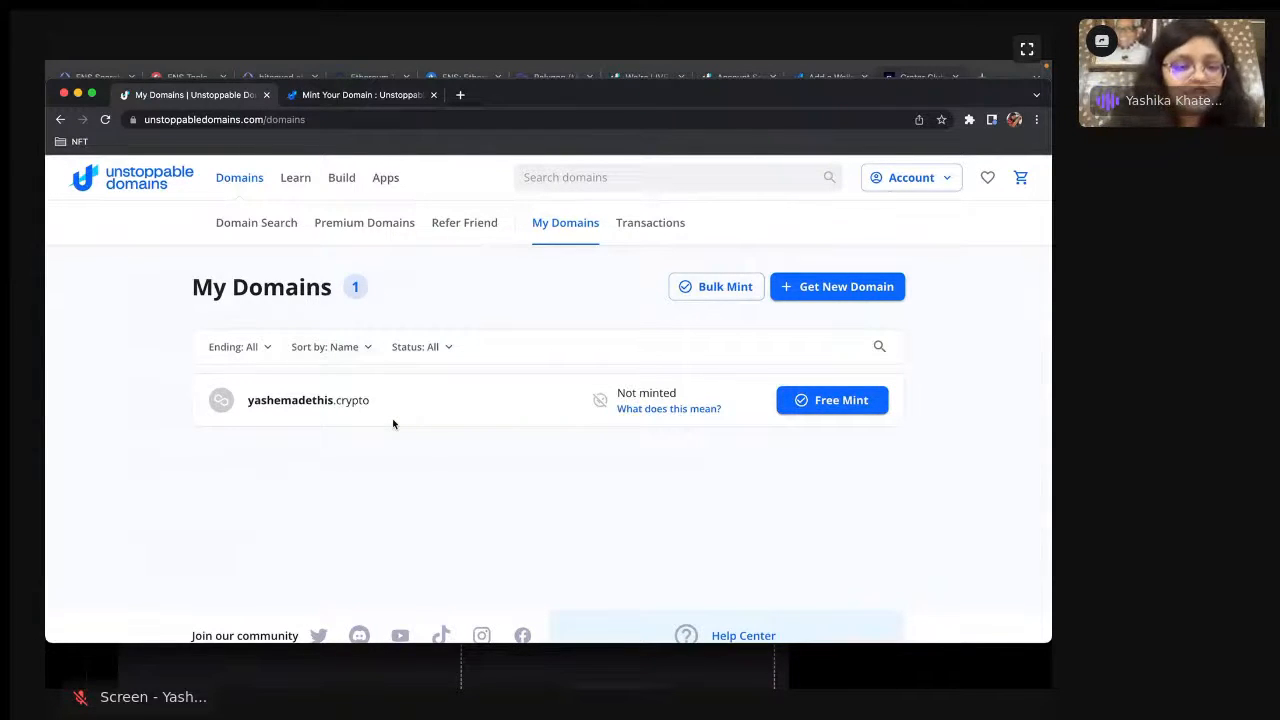
- Start the free mint of yashemadethis.crypto on Polygon and continue to the wallet choice
left_click(820, 410)
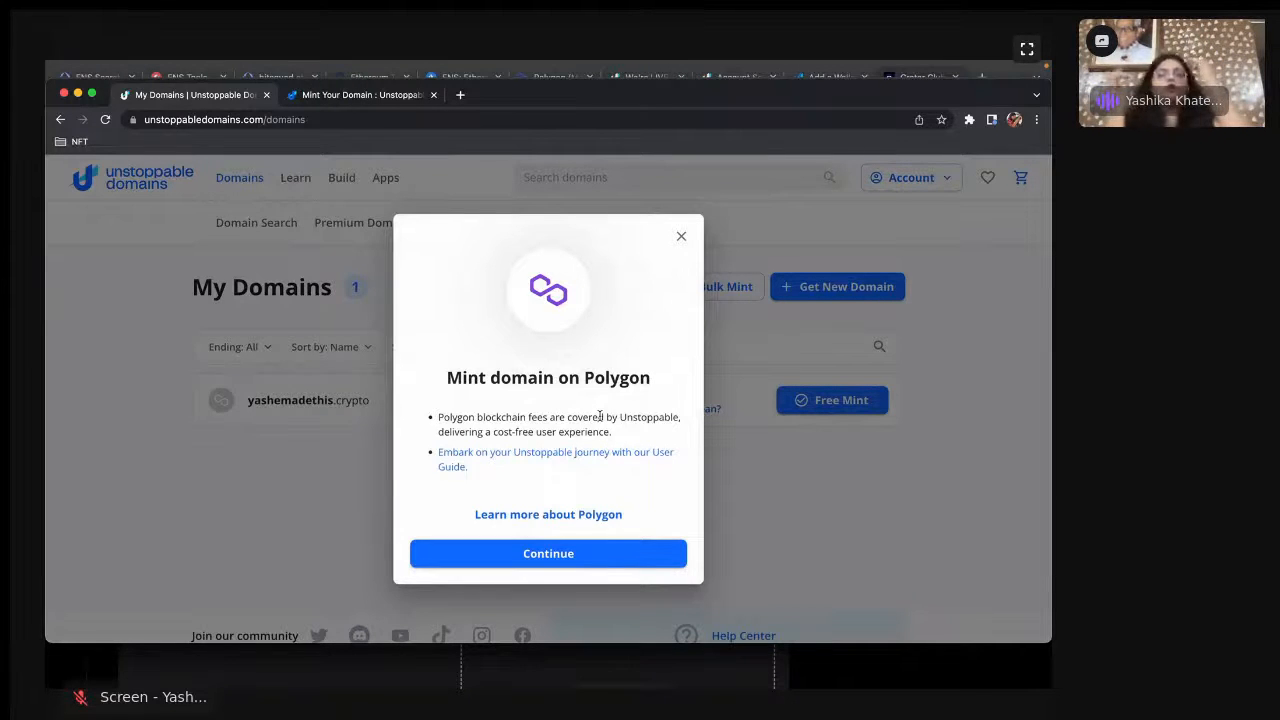
left_click(585, 564)
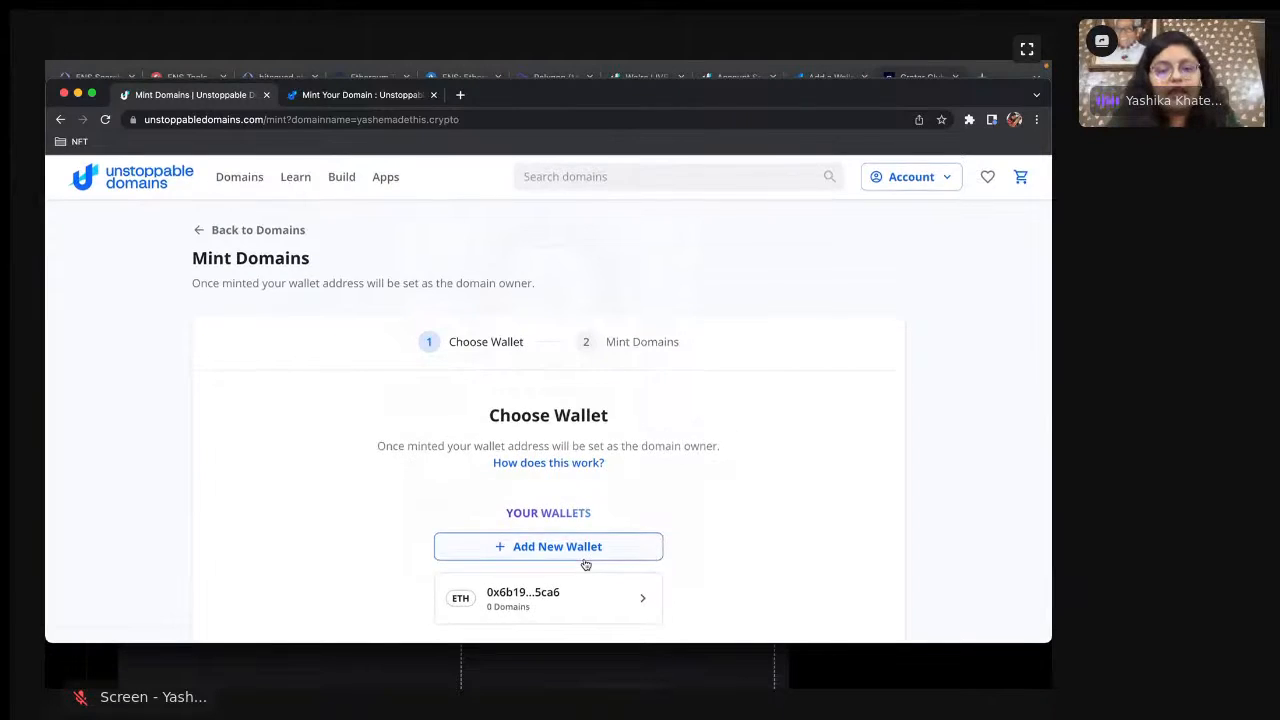
scroll(585, 564, "down", 1)
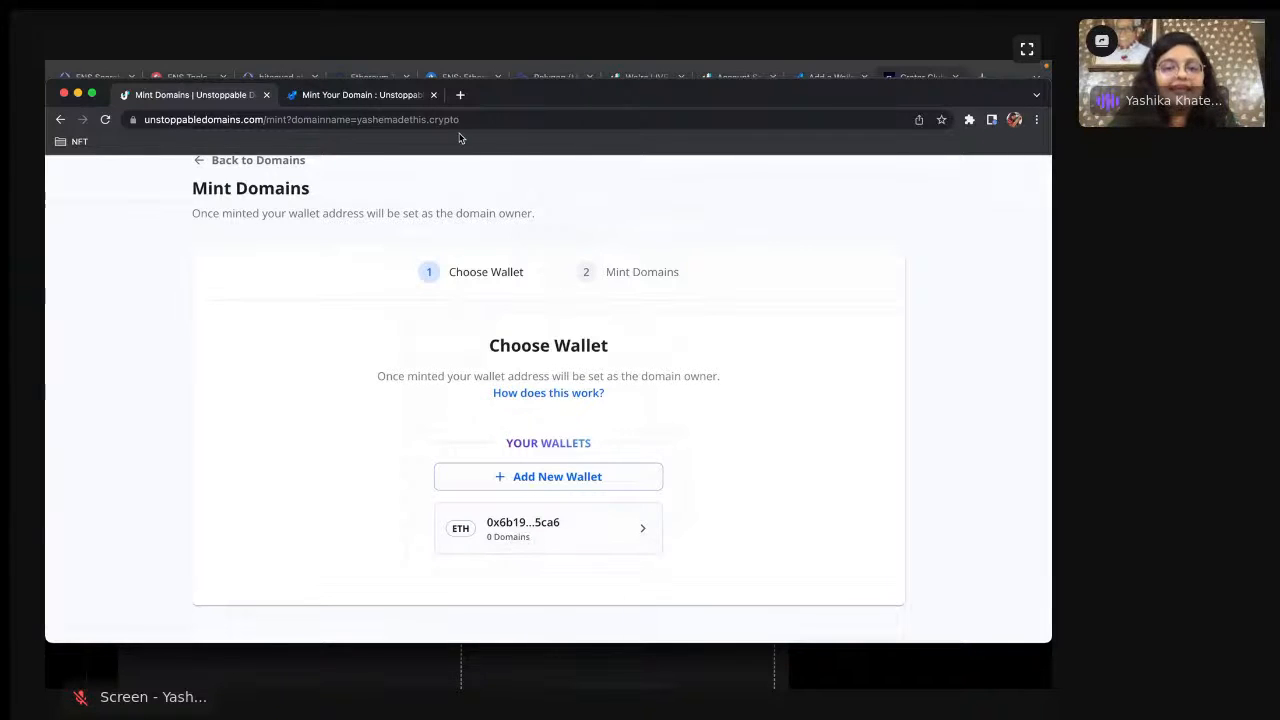
- Open polygonscan.com in a new tab and locate its option for adding the Polygon network
left_click(460, 94)
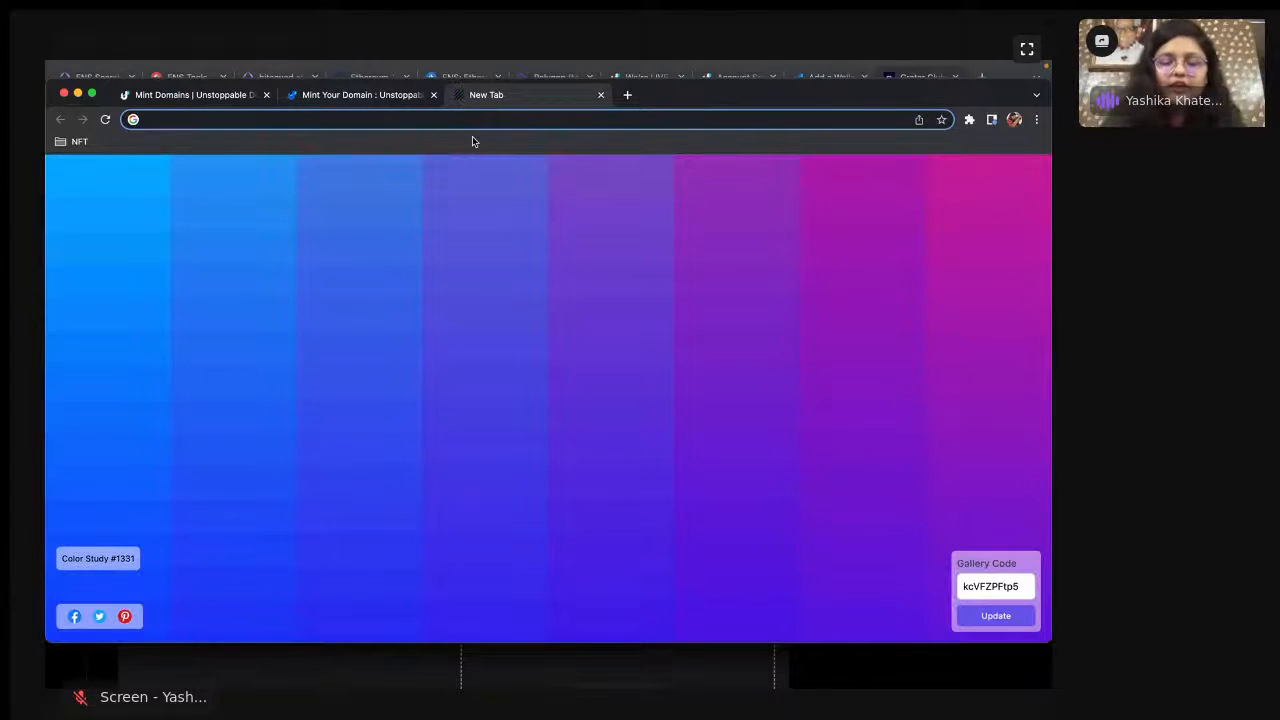
type("polygons")
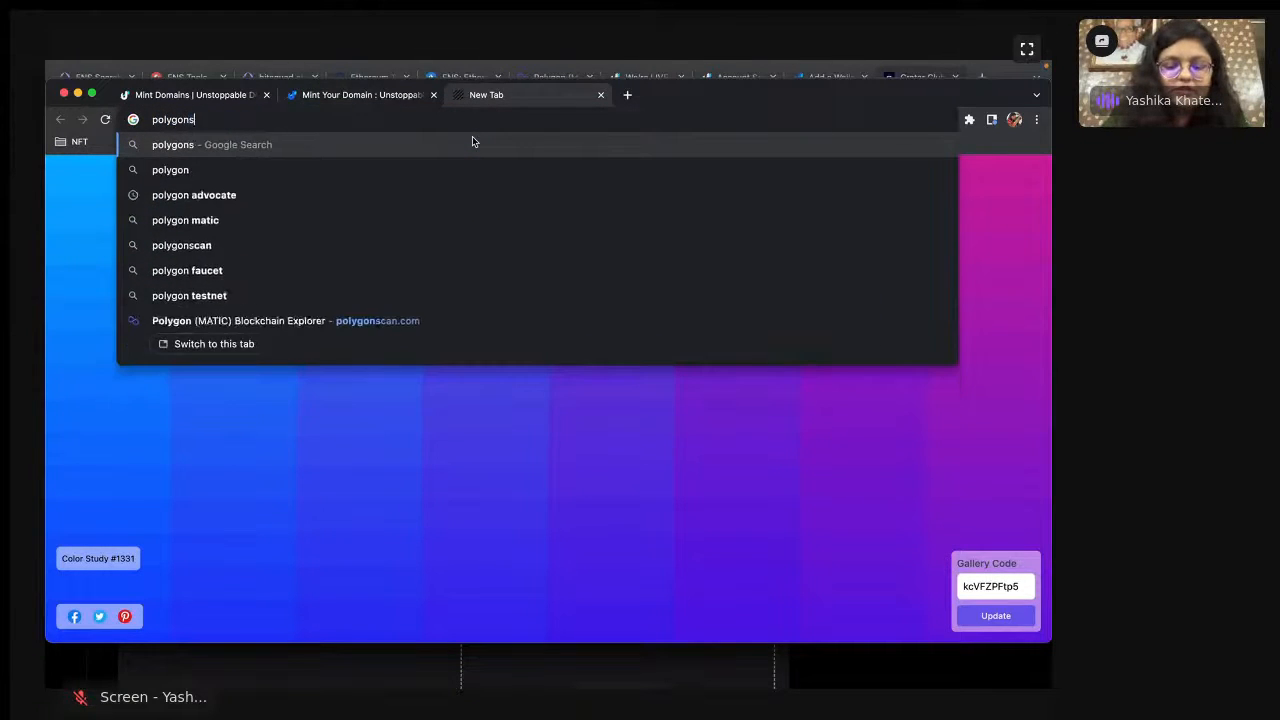
type("can.com")
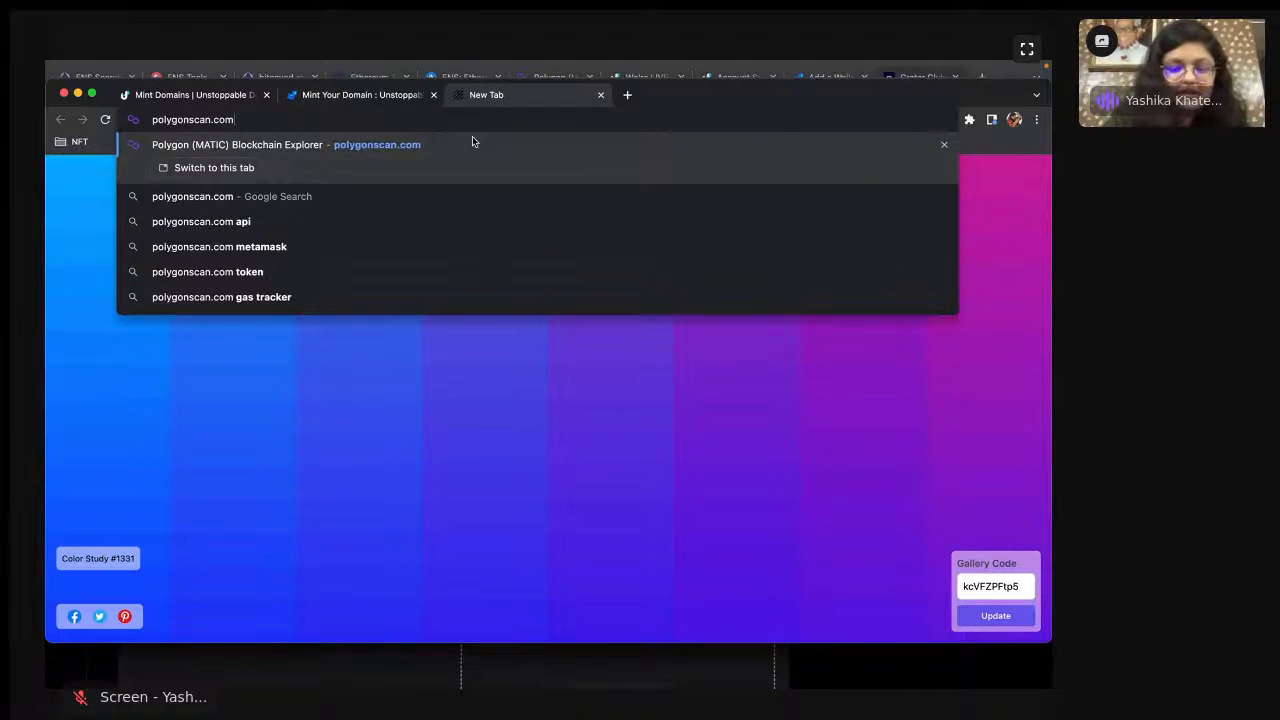
key("Return")
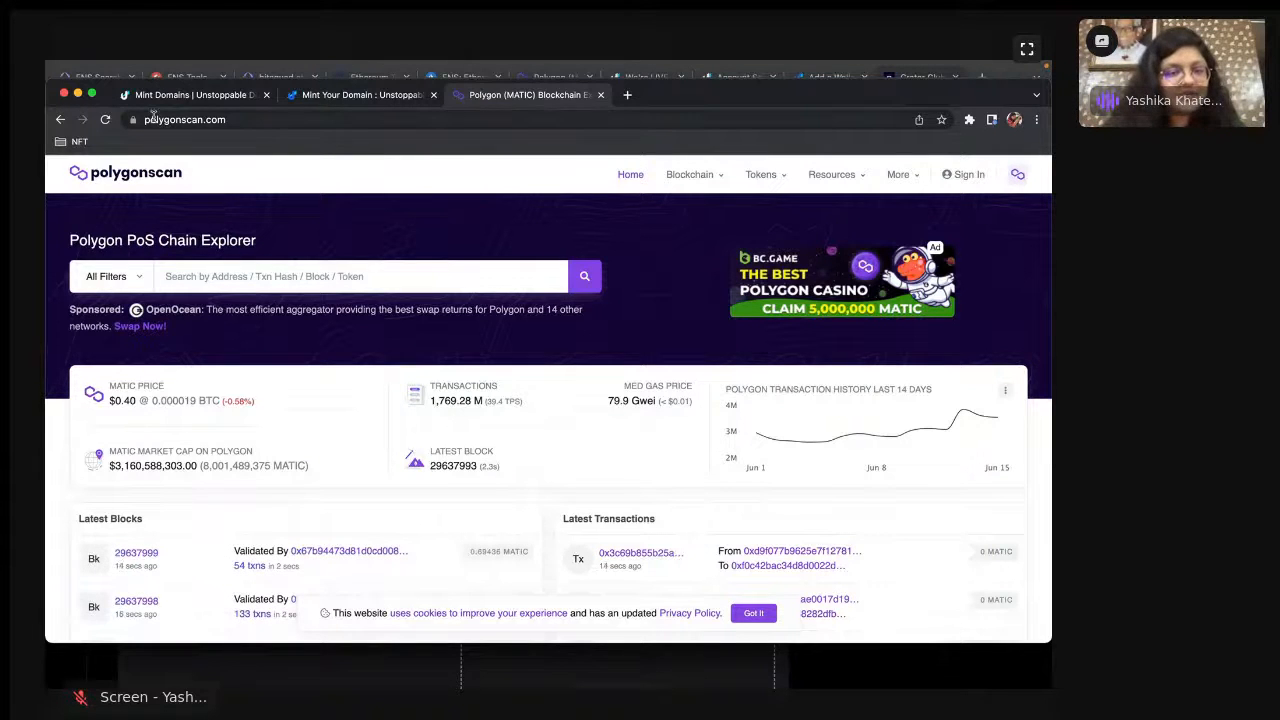
scroll(388, 354, "down", 5)
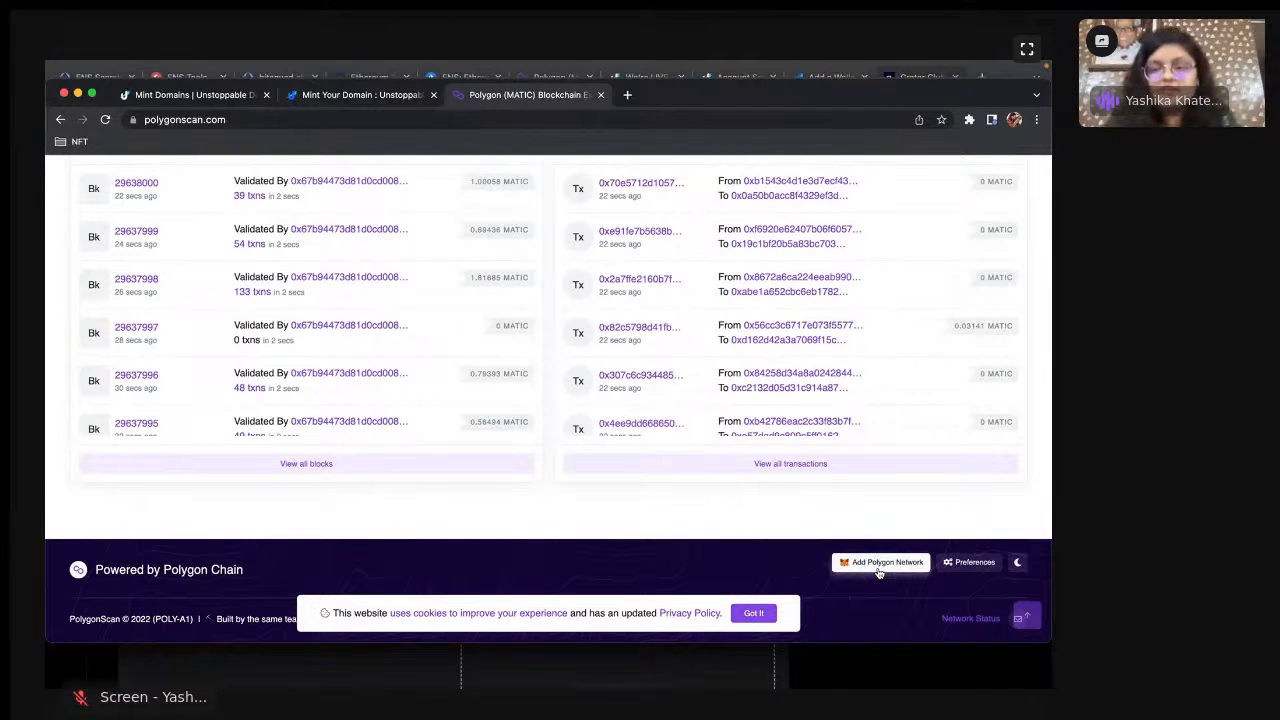
- Open the MetaMask wallet extension and switch its network to Ethereum Mainnet
left_click(969, 119)
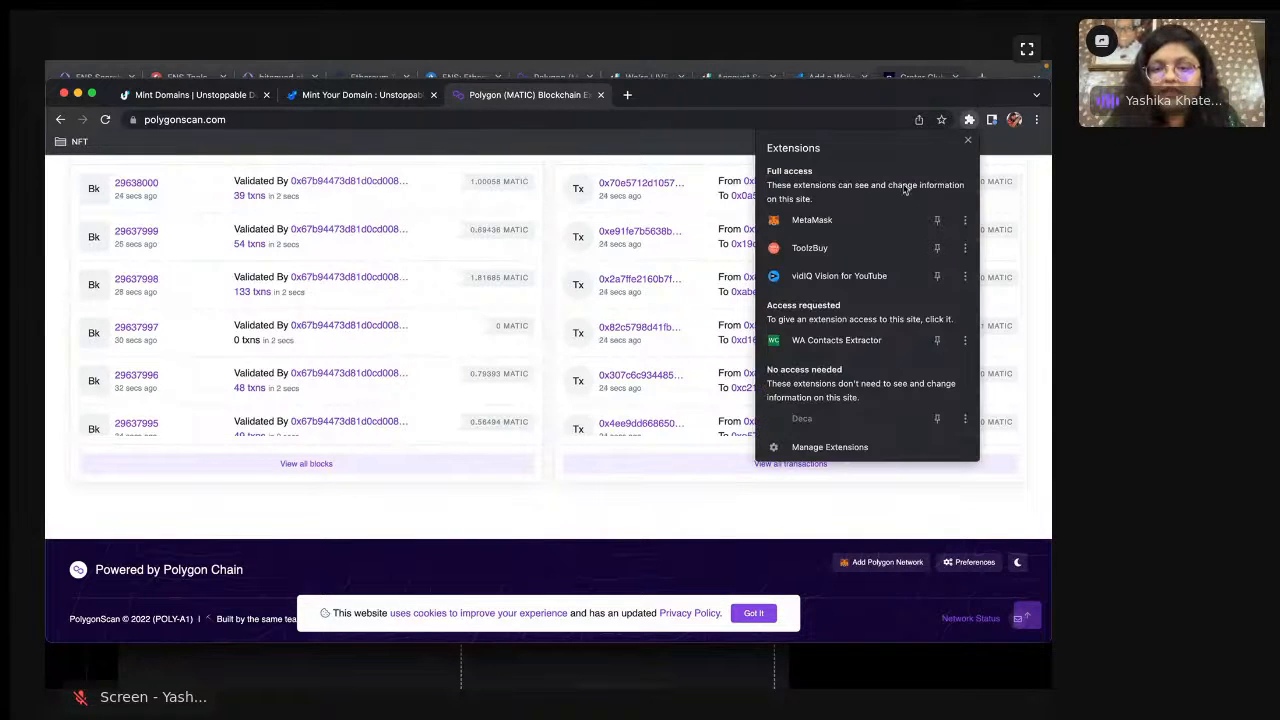
left_click(852, 220)
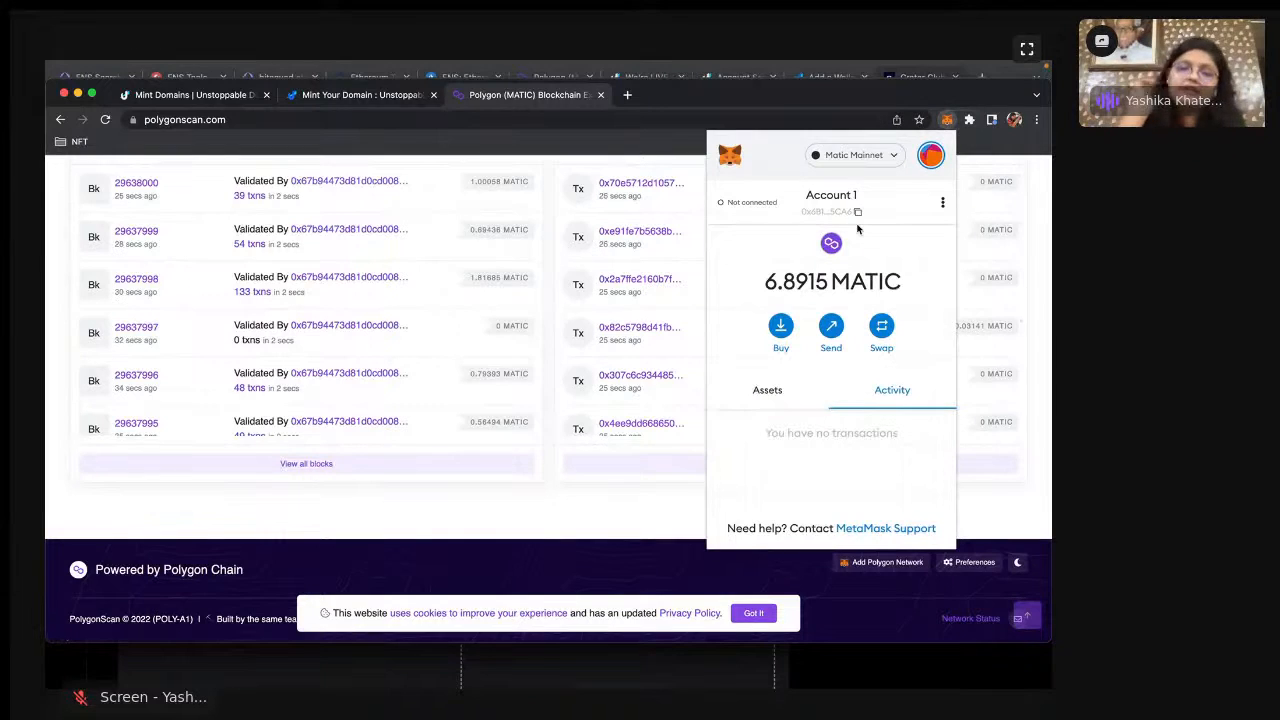
left_click(872, 157)
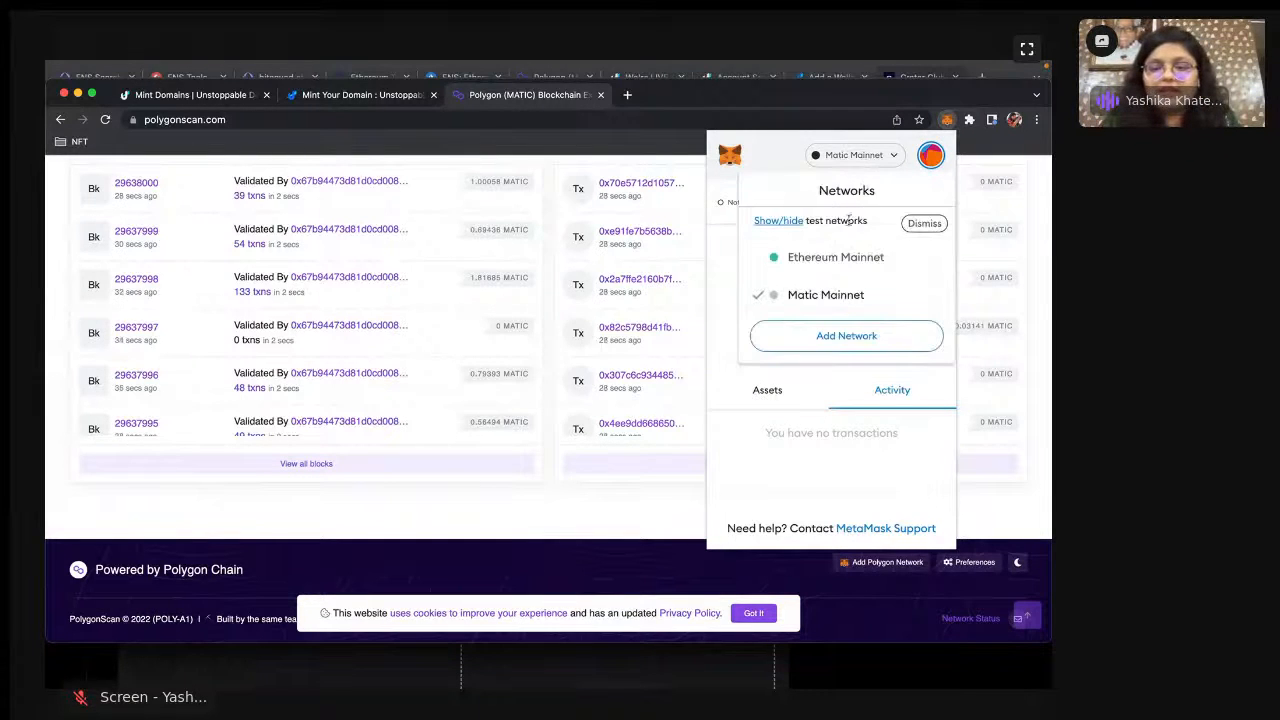
left_click(829, 262)
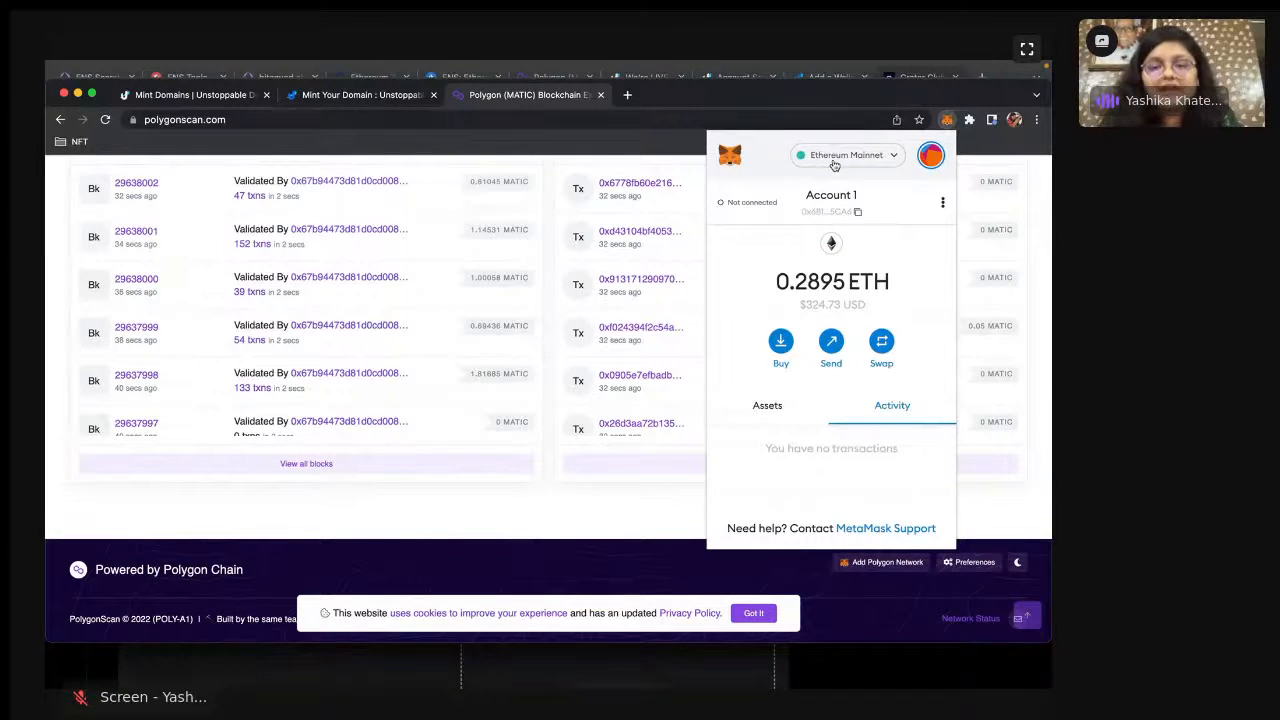
- Add the Polygon network to MetaMask from Polygonscan and allow the switch to Matic Mainnet
left_click(676, 122)
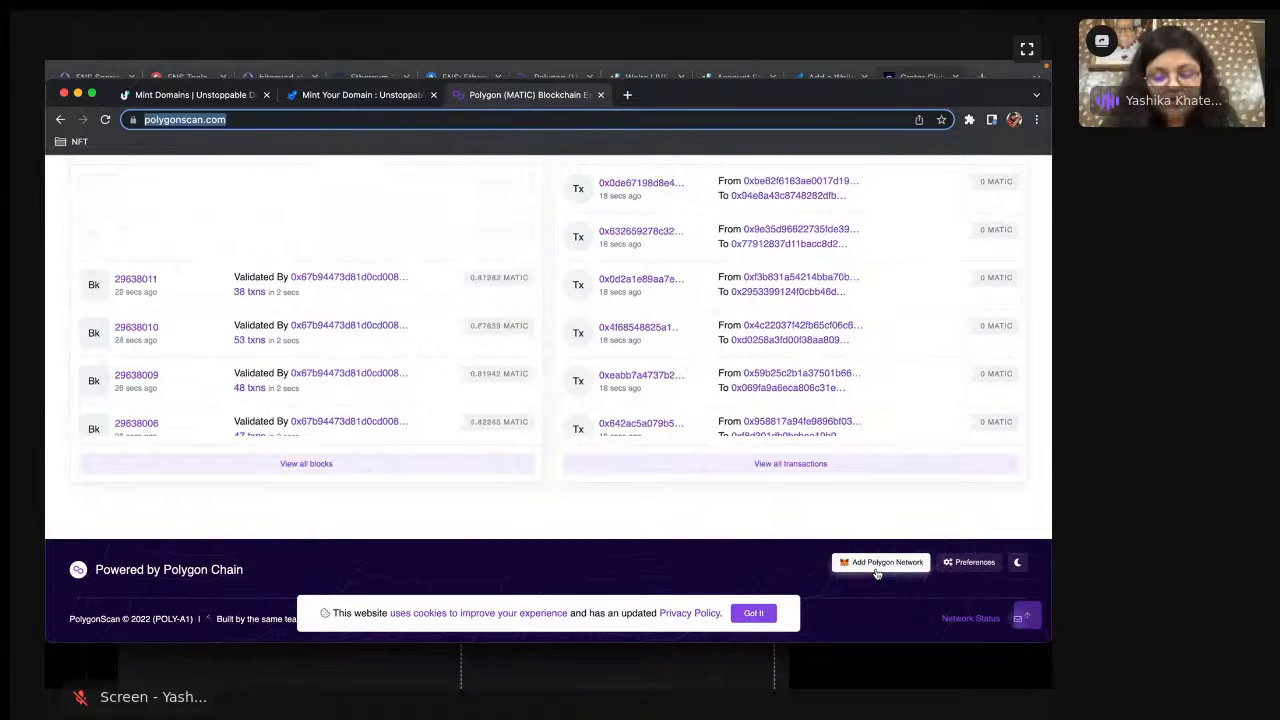
left_click(876, 569)
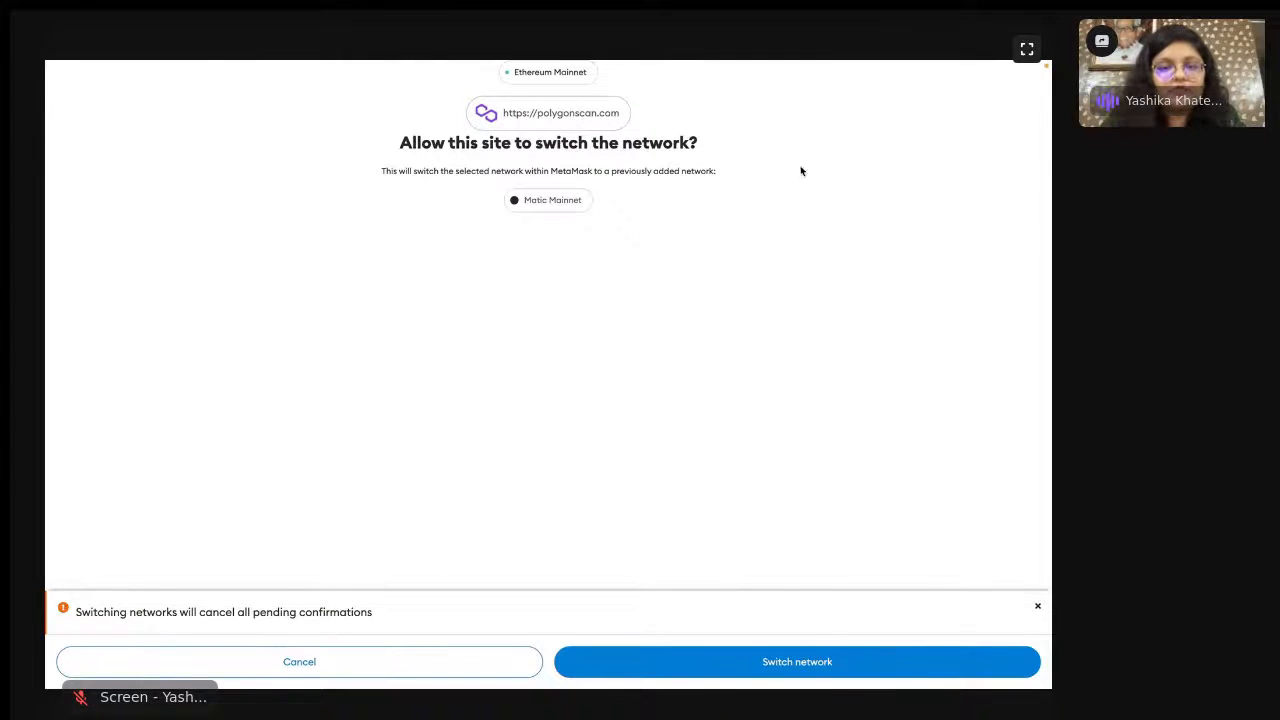
left_click(696, 667)
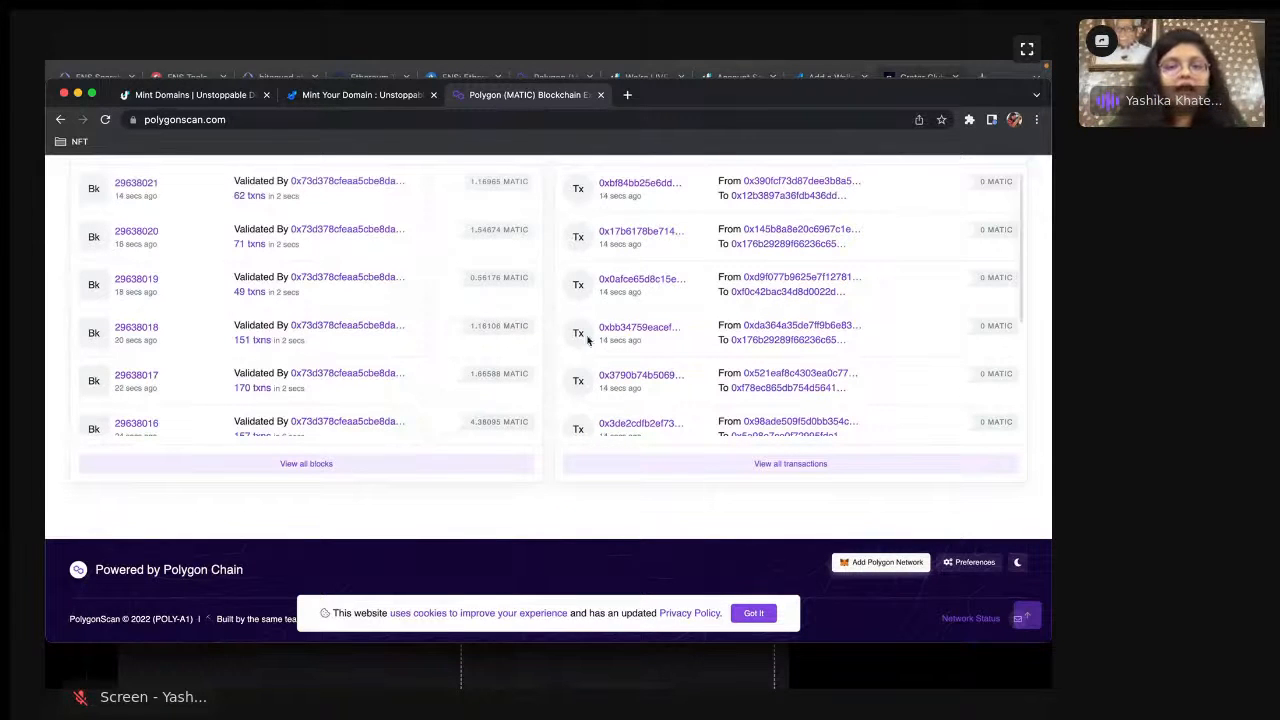
- Return to the domain minting page and choose the existing ETH wallet as the domain's owner
left_click(360, 95)
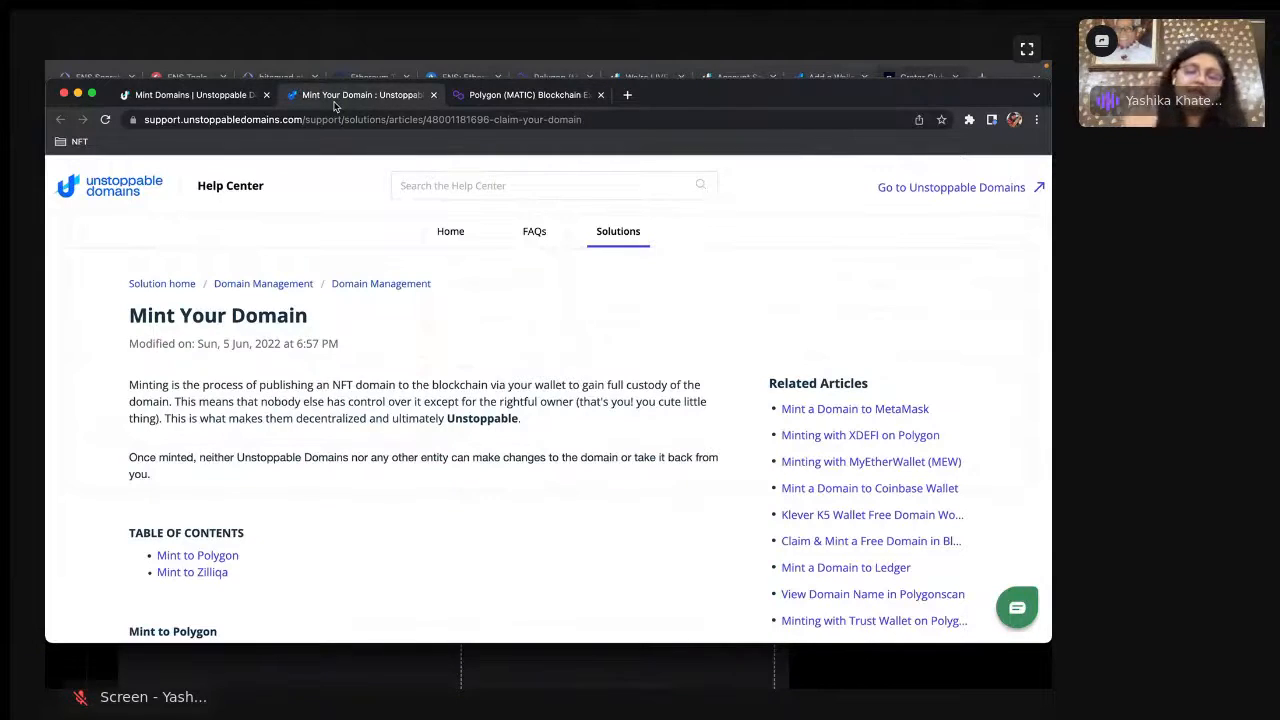
left_click(214, 97)
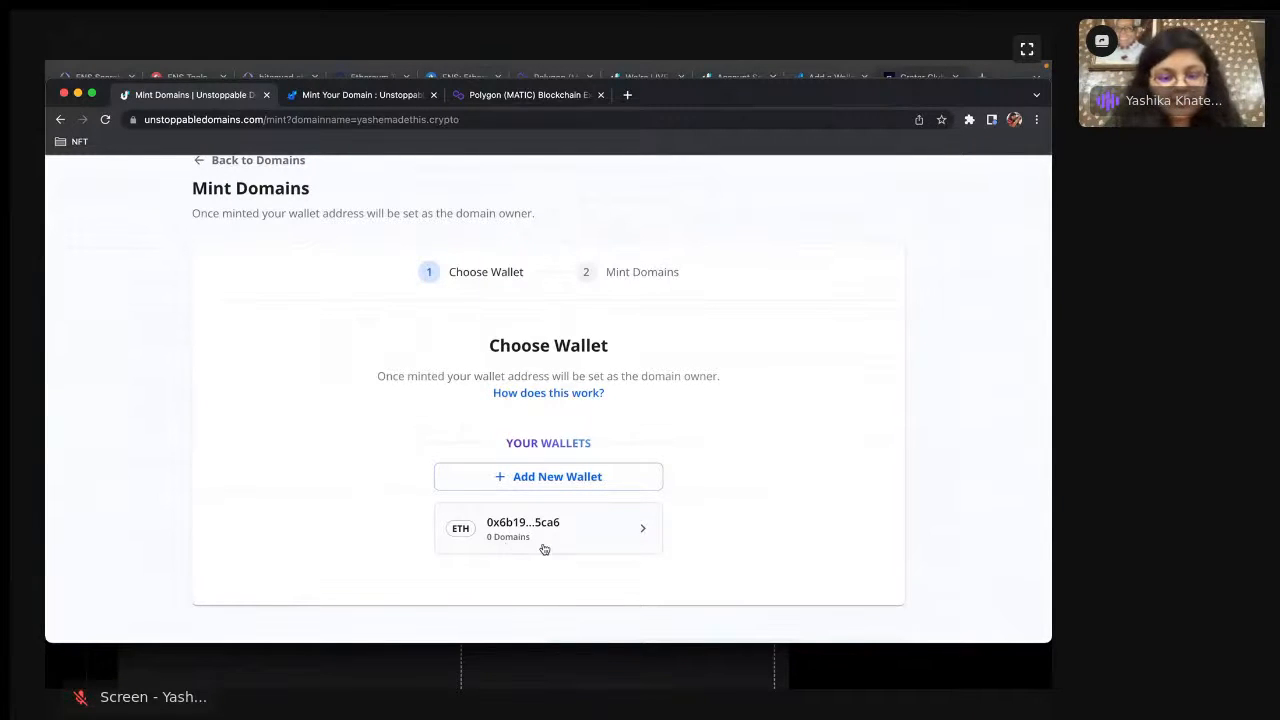
left_click(640, 544)
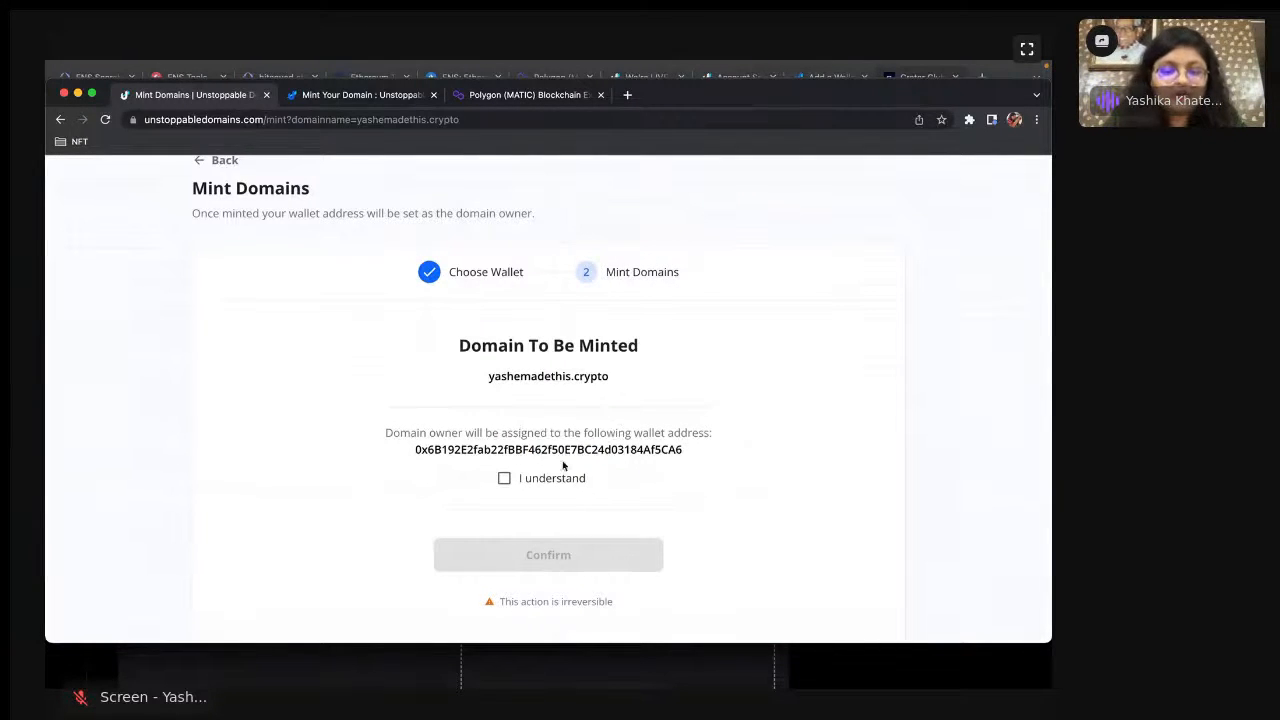
- Acknowledge the wallet assignment for yashemadethis.crypto, confirm the mint and request the emailed verification code
left_click(504, 478)
left_click(503, 558)
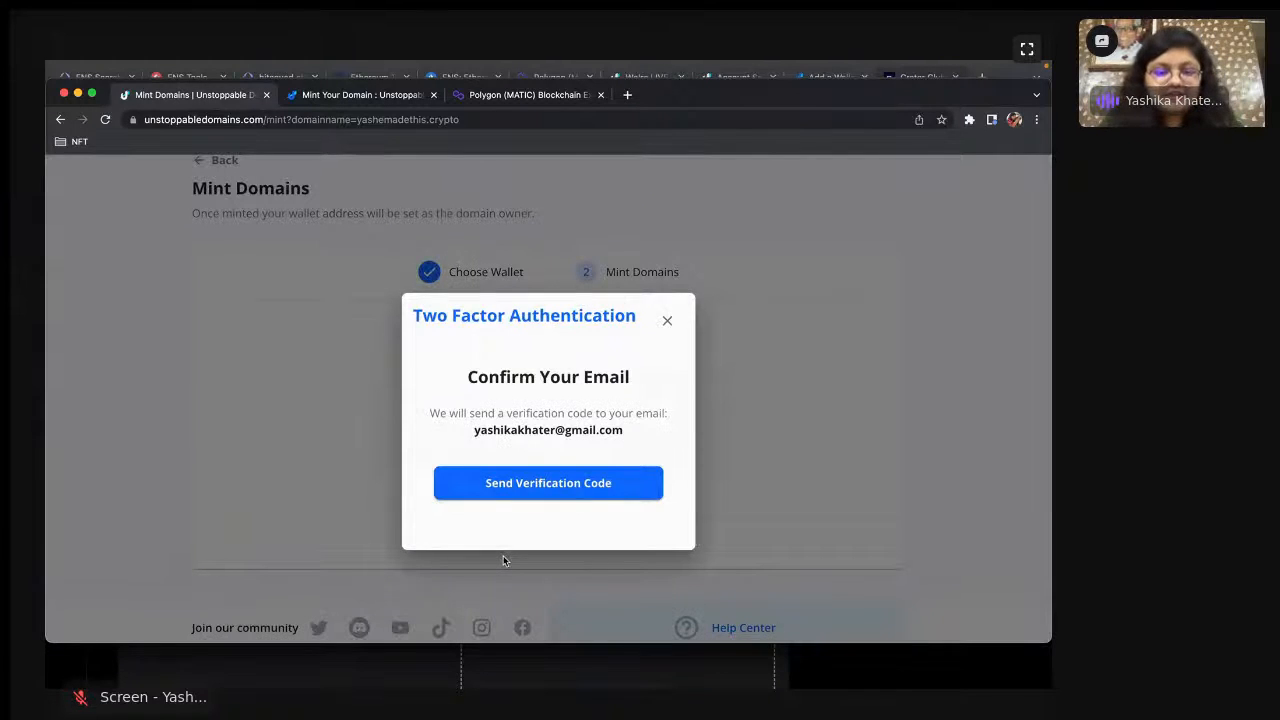
left_click(512, 484)
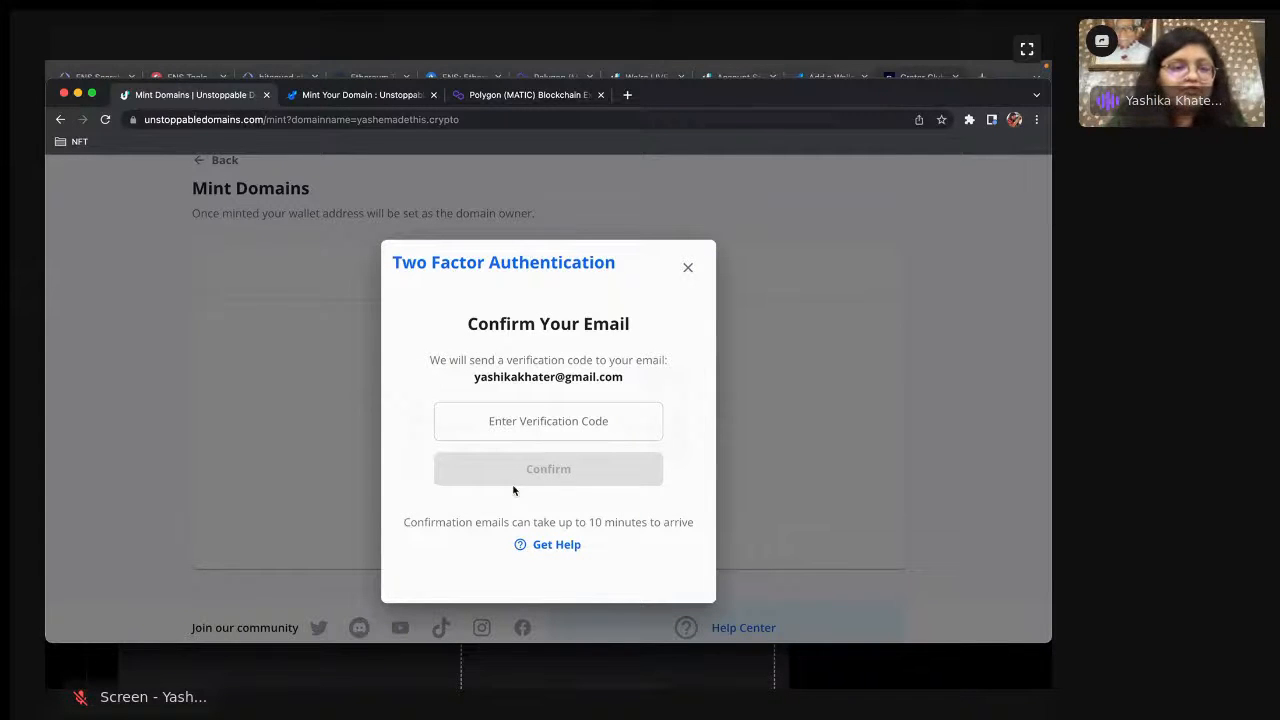
- Switch to the Crater livestream page, restart its screen share and return to the minting browser
key("super+Tab")
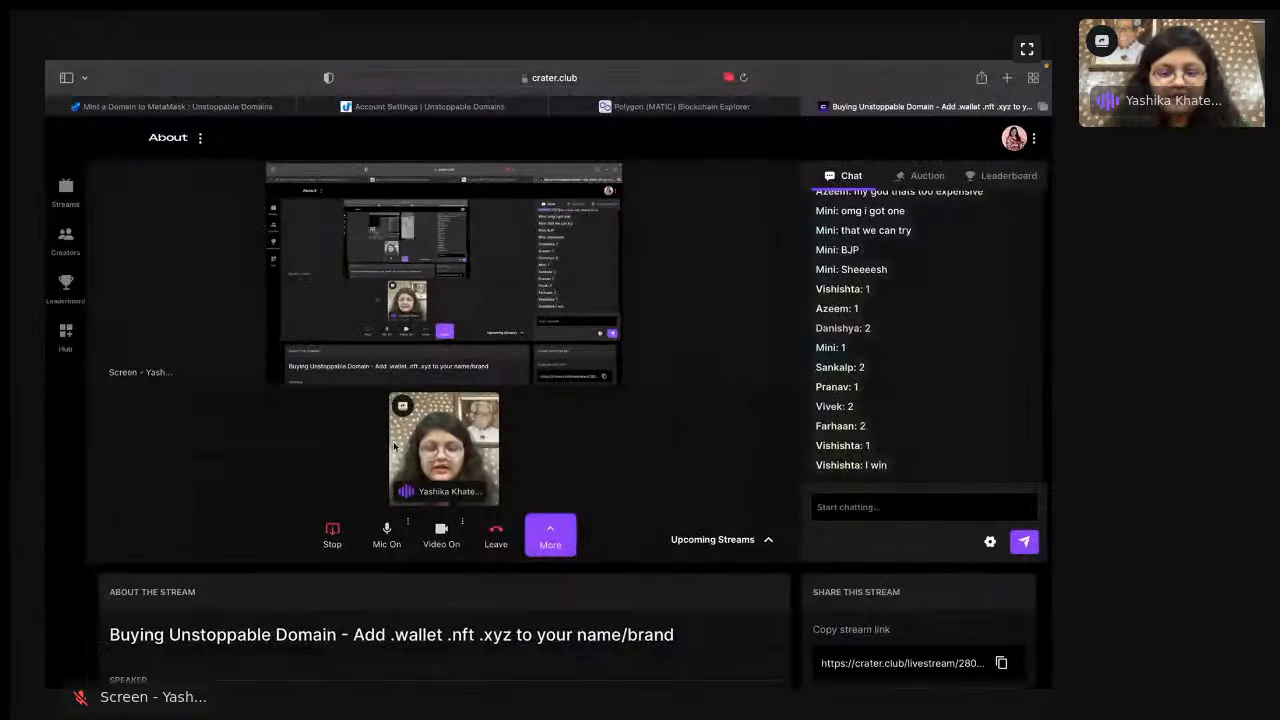
left_click(549, 535)
left_click(526, 428)
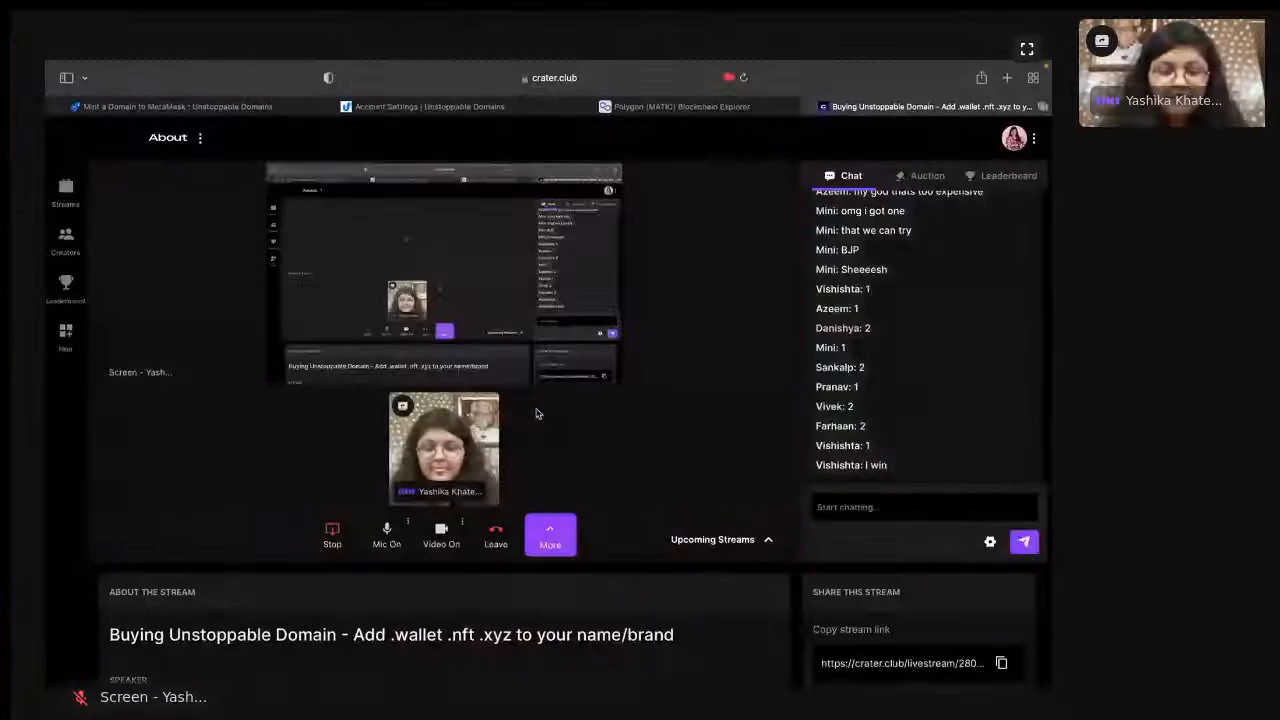
key("ctrl+Right")
- Copy the verification code from the latest Unstoppable Domains email and enter it in the mint's email confirmation
scroll(369, 555, "down", 1)
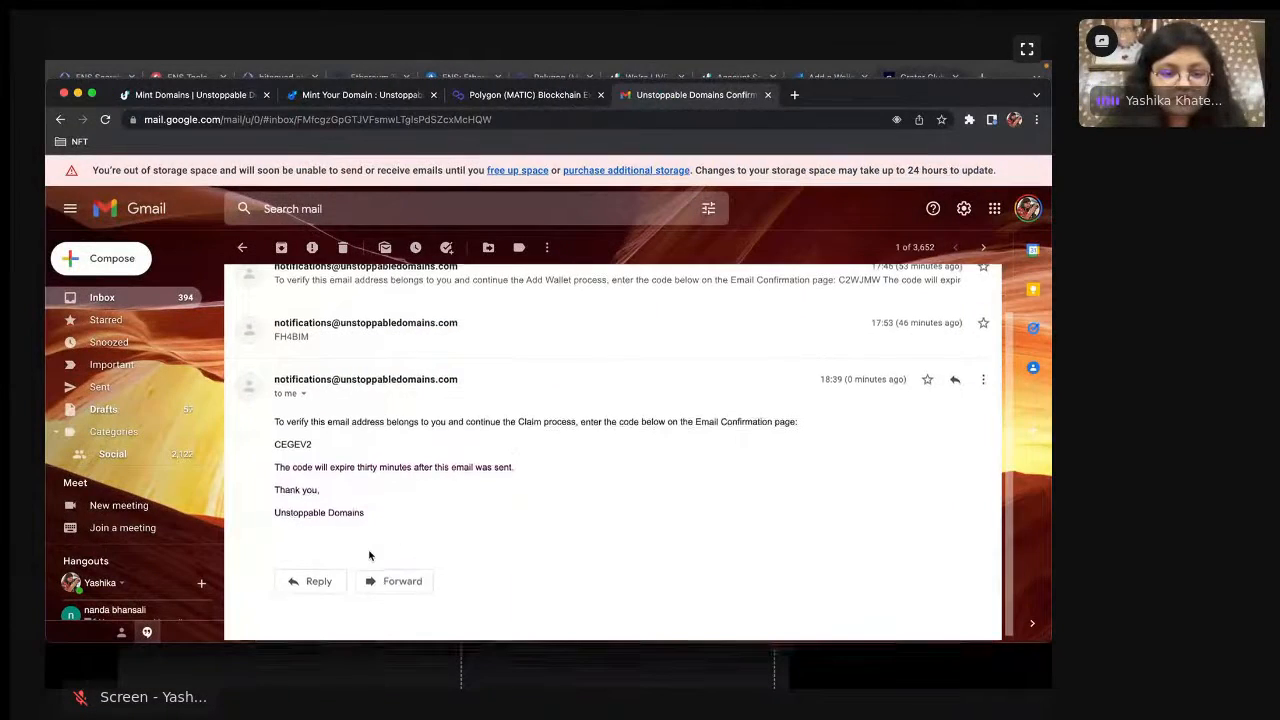
double_click(289, 446)
key("super+c")
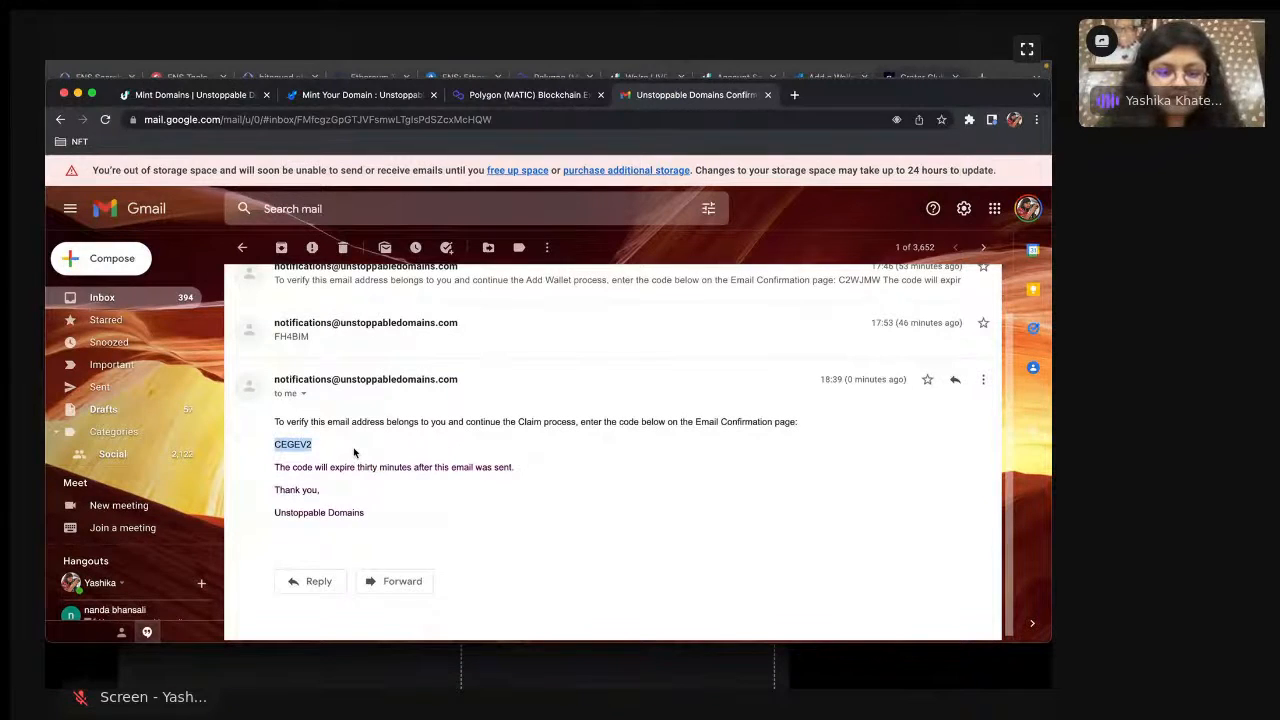
left_click(528, 95)
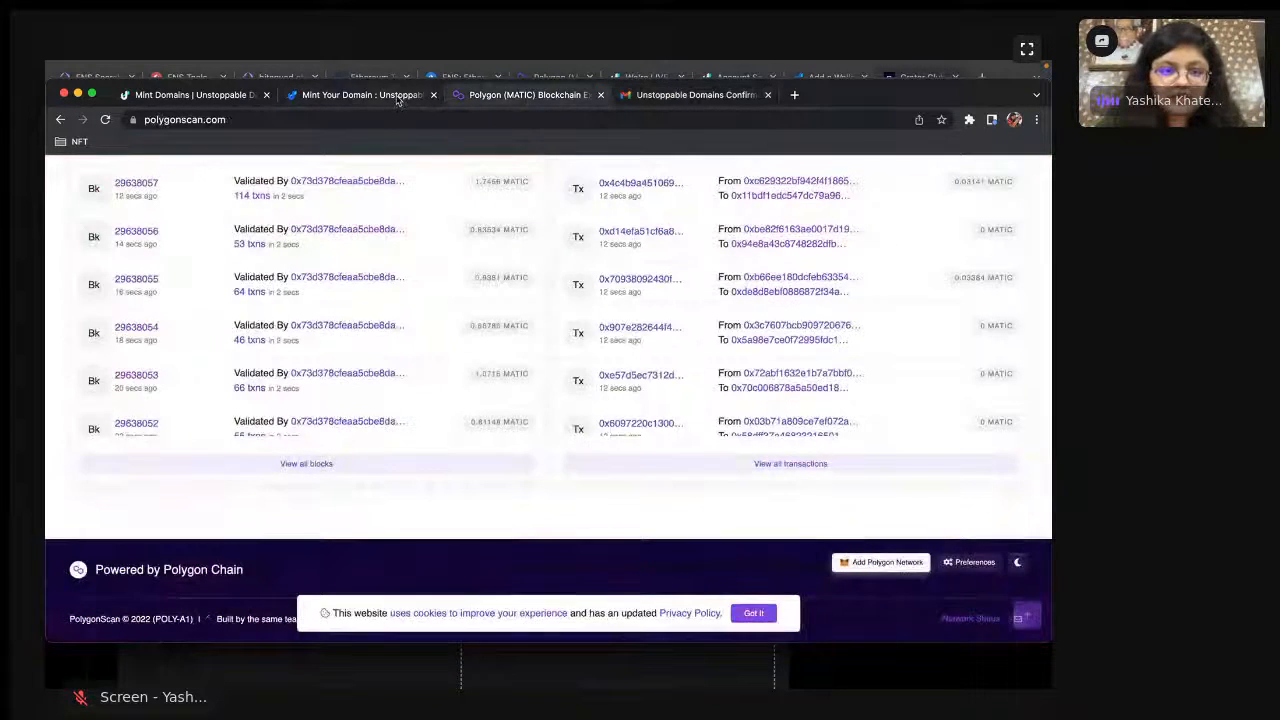
left_click(352, 100)
left_click(212, 97)
left_click(518, 433)
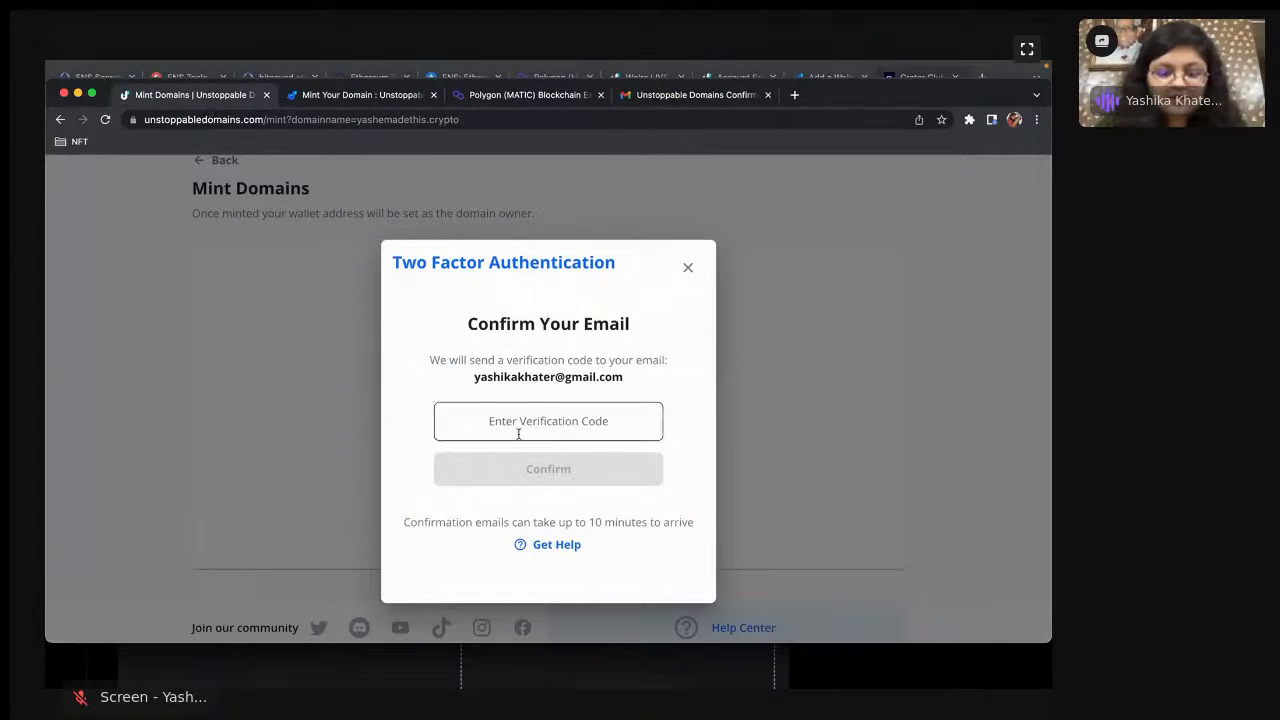
key("super+v")
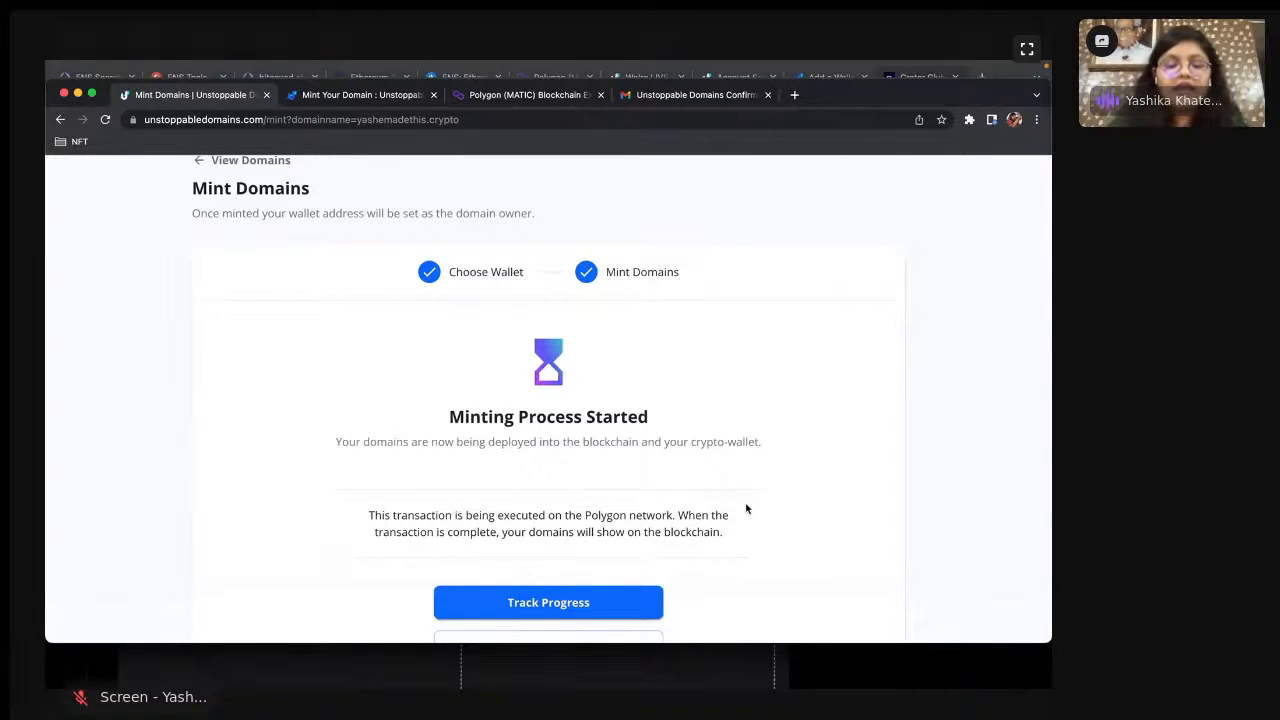
- Track the mint's progress and open the yashemadethis.crypto mint transaction on Polygonscan
scroll(627, 587, "down", 2)
left_click(510, 468)
left_click(362, 414)
scroll(348, 463, "down", 1)
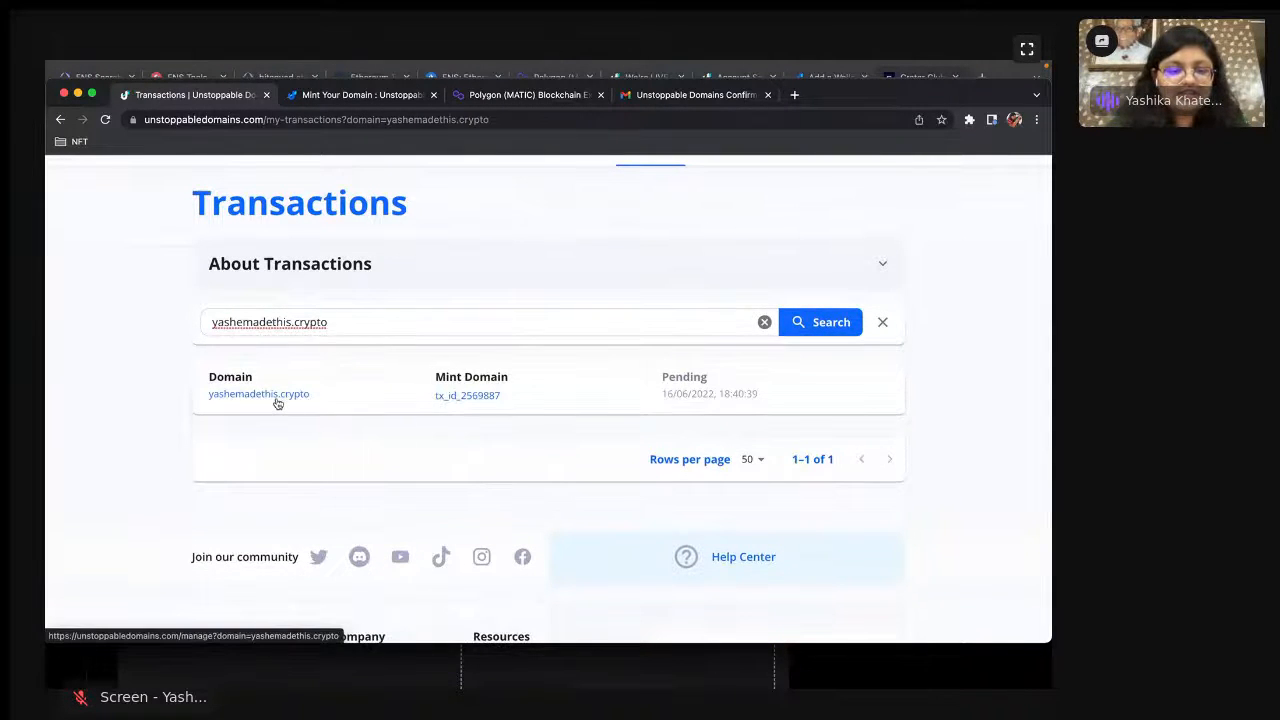
left_click(485, 397)
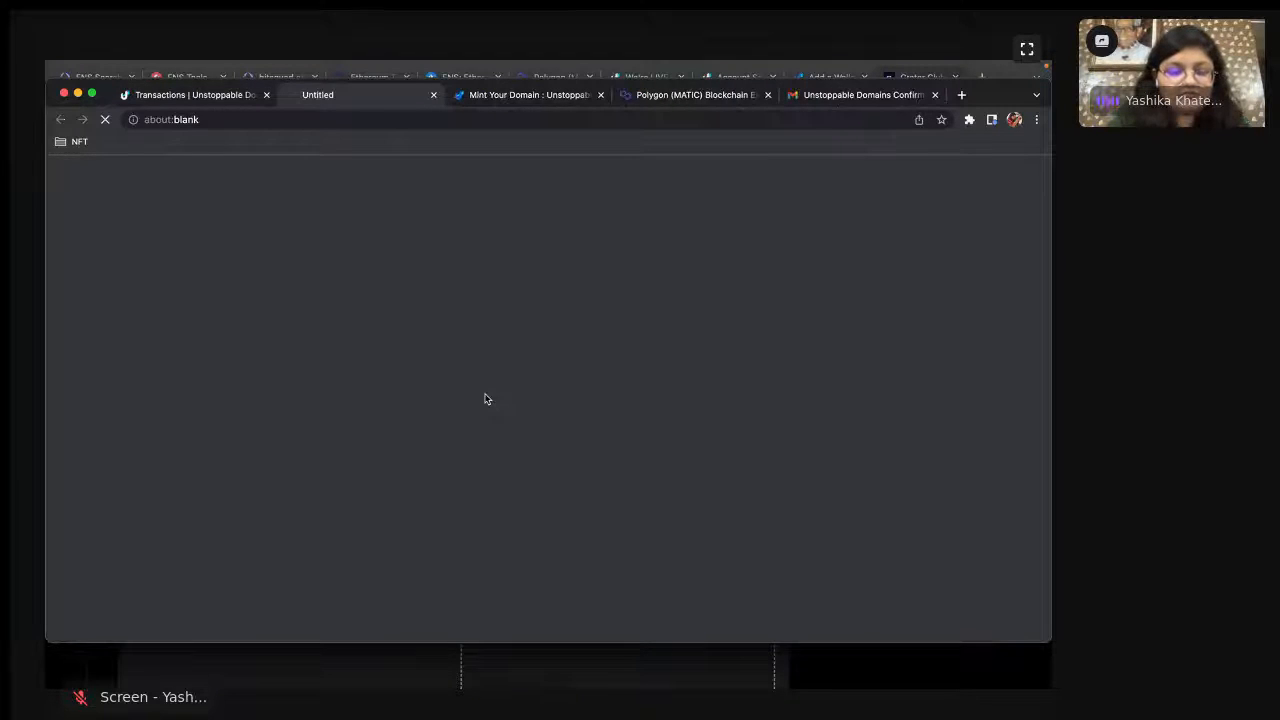
- Examine the mint's transaction details on Polygonscan, including its status, timestamp, token transfer and transaction fee
scroll(266, 329, "down", 2)
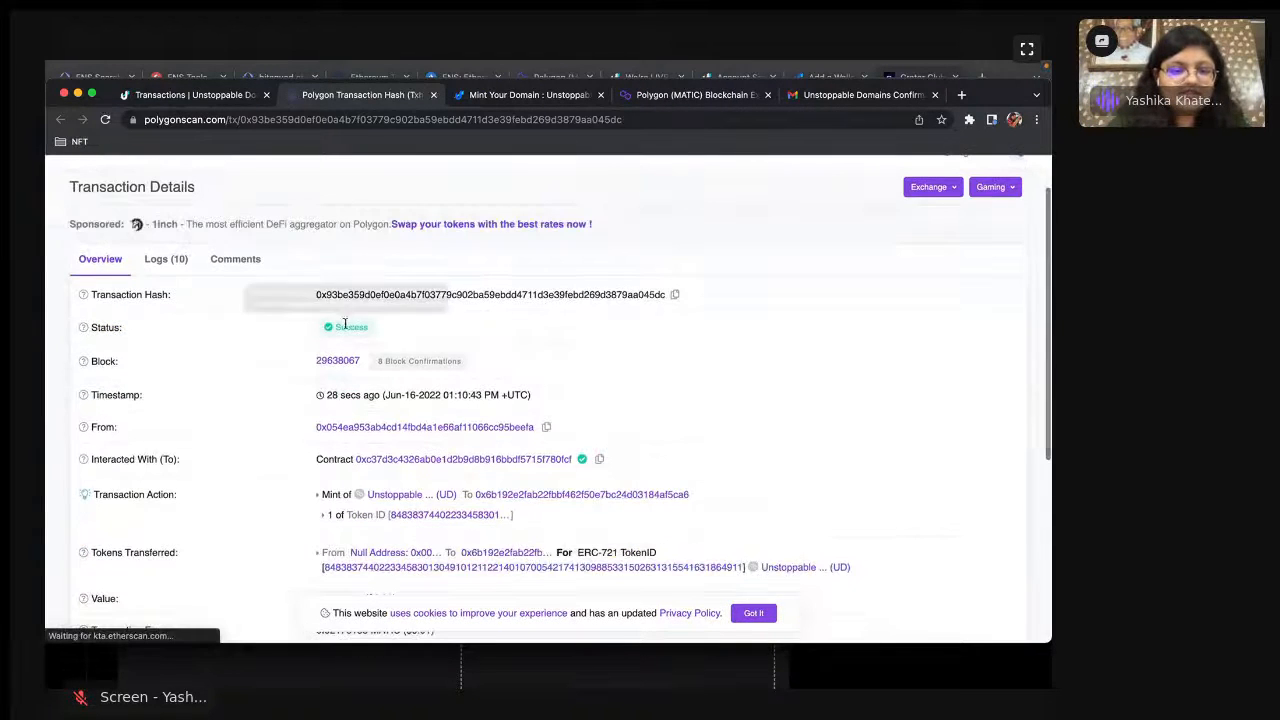
scroll(461, 433, "down", 1)
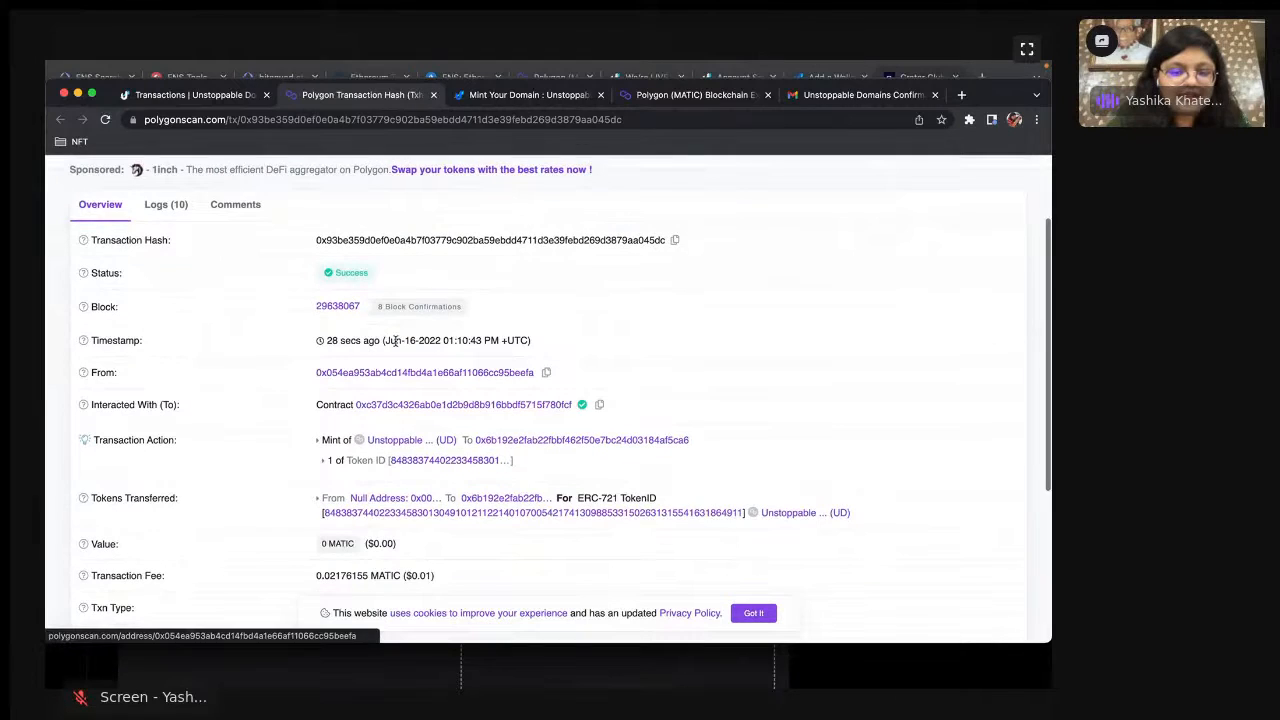
scroll(551, 387, "down", 5)
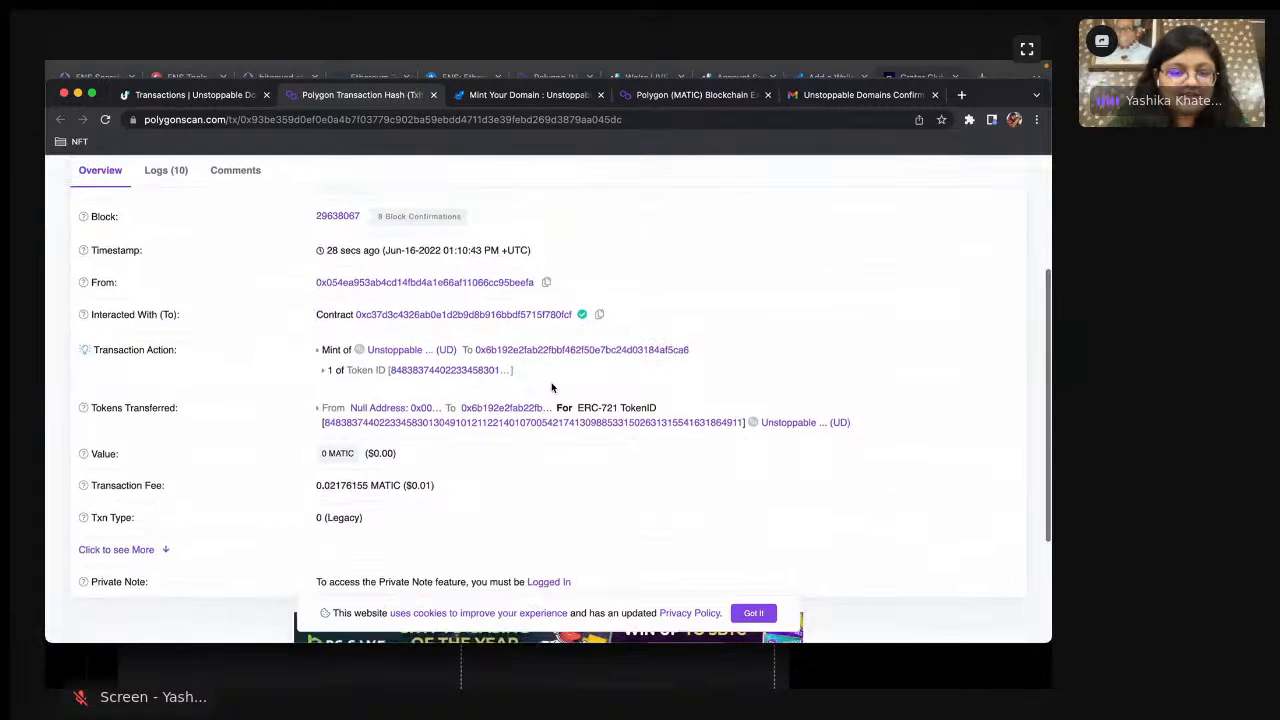
scroll(551, 387, "up", 1)
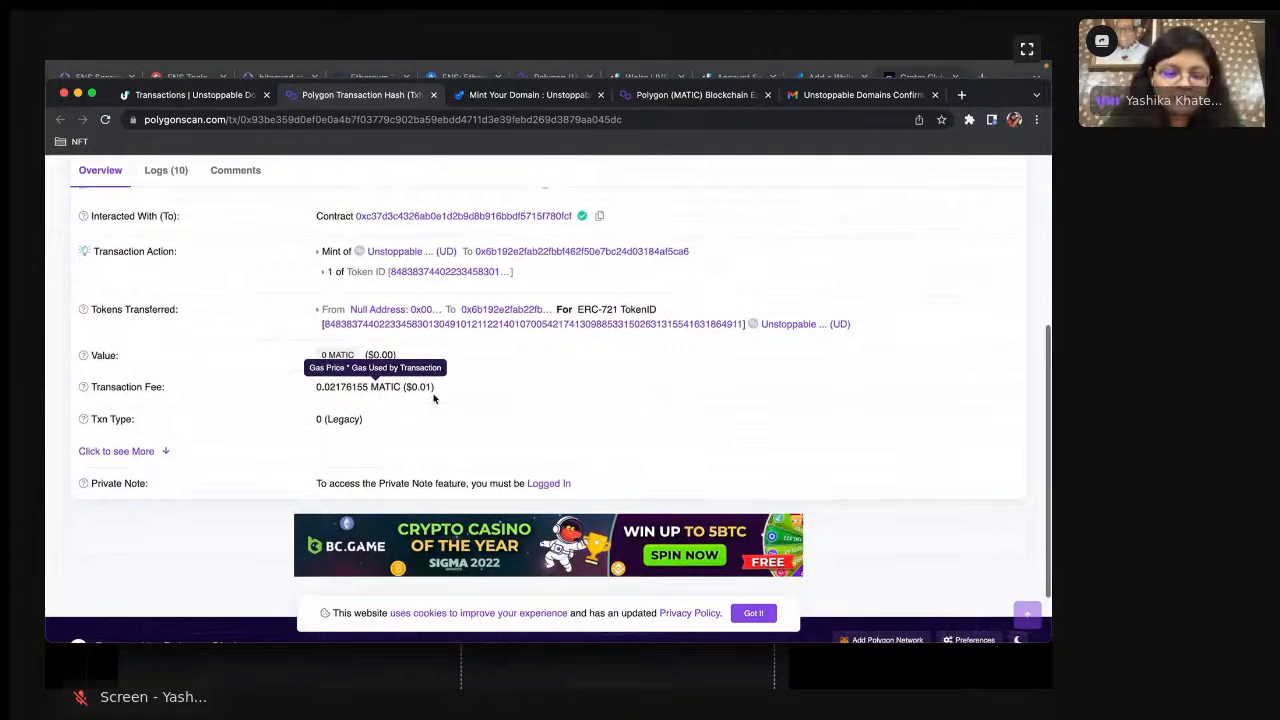
scroll(433, 395, "down", 2)
scroll(433, 398, "up", 10)
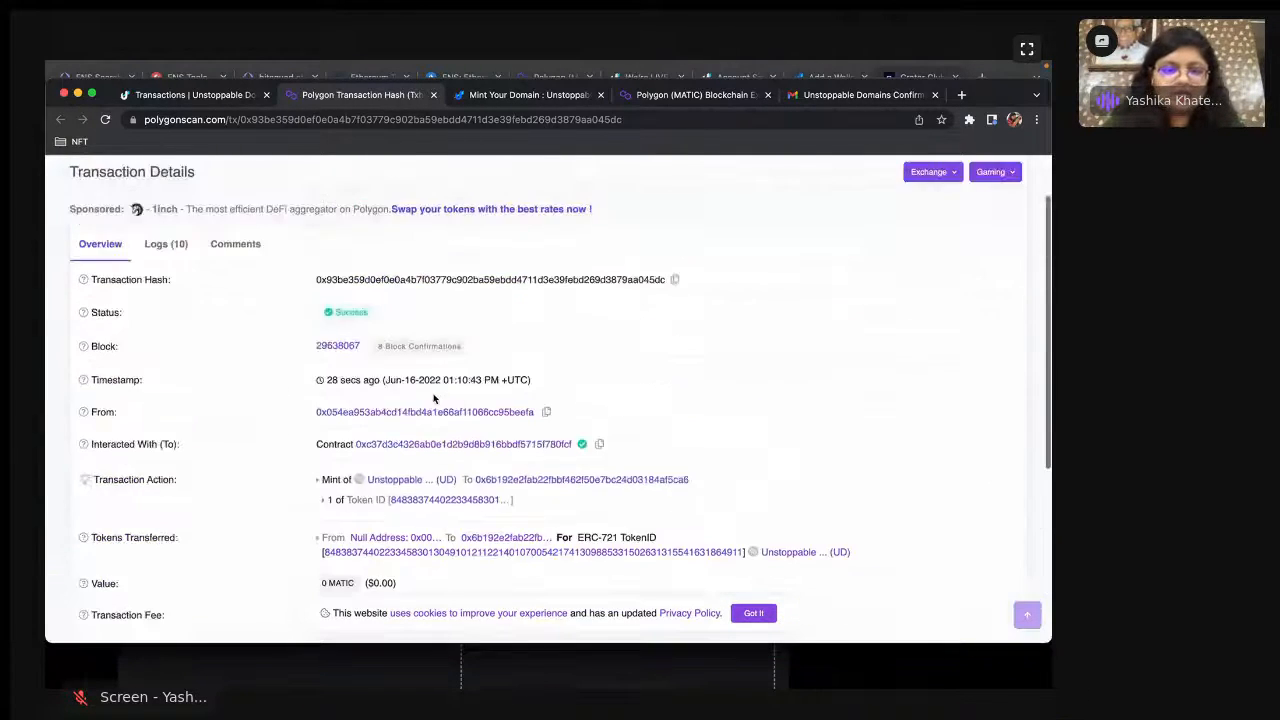
- Return to Unstoppable Domains and open the list of owned domains to check the domain's minting status
left_click(190, 94)
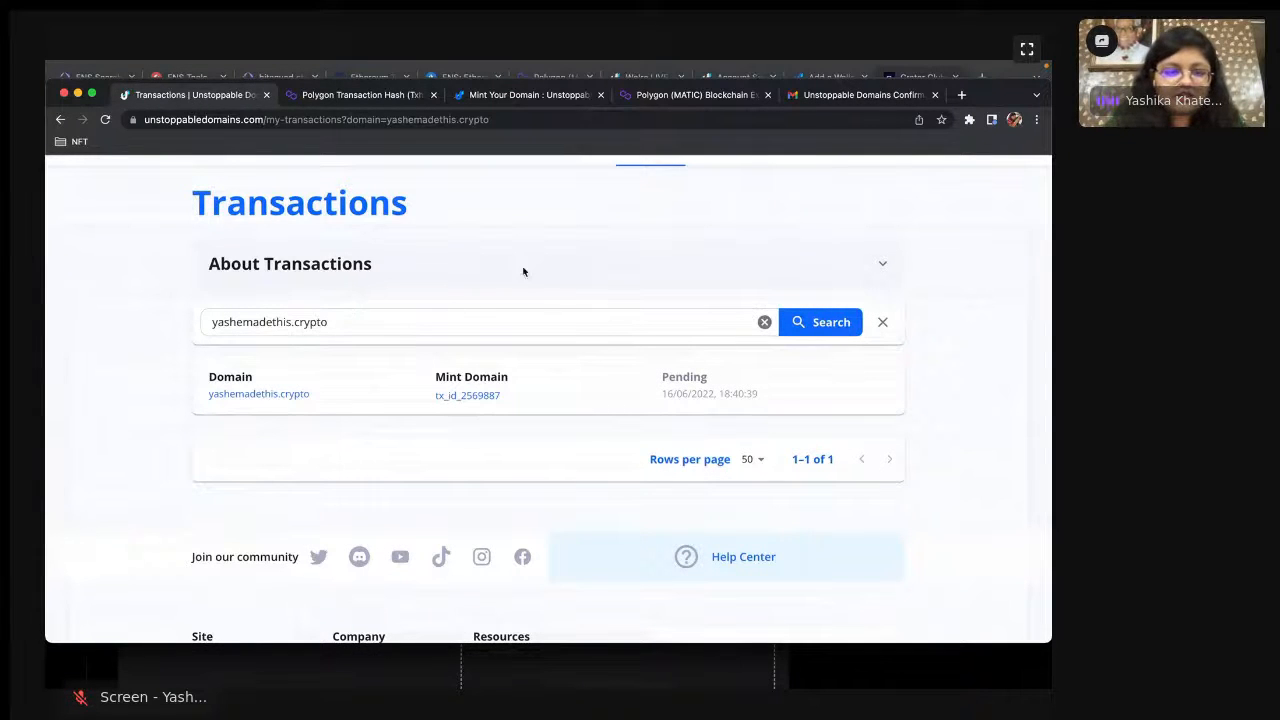
scroll(273, 182, "up", 1)
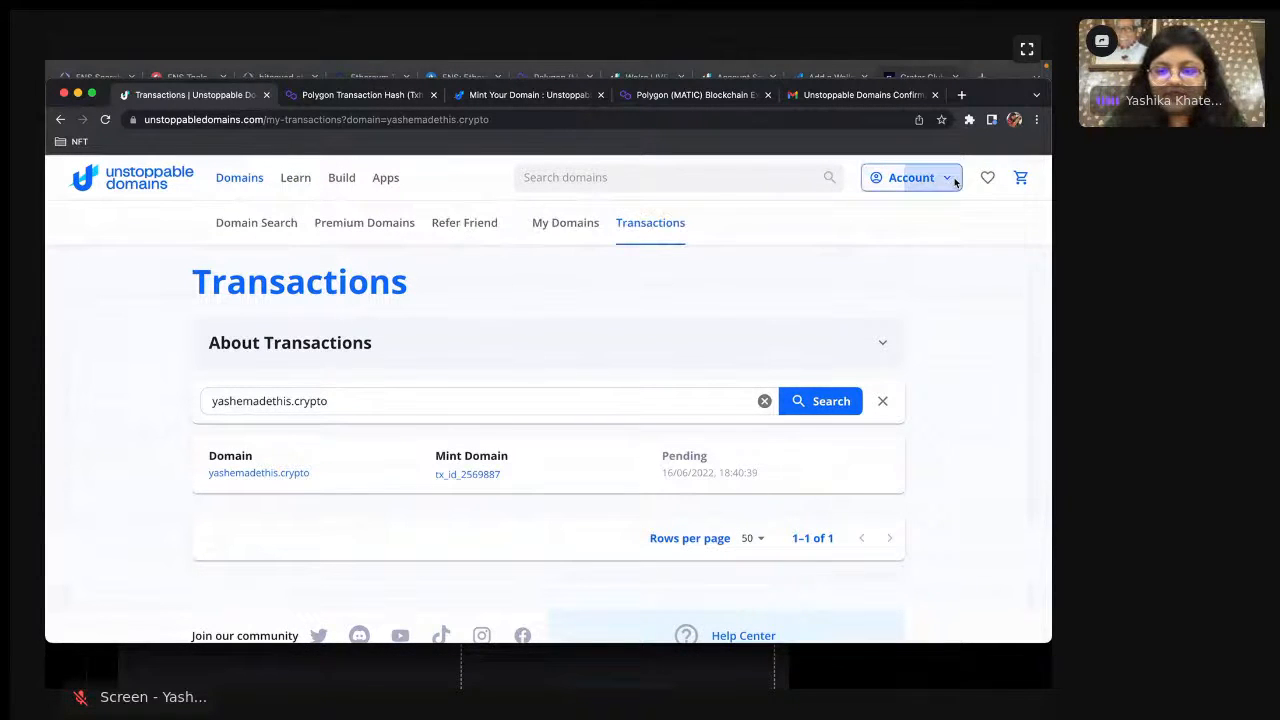
left_click(910, 177)
left_click(906, 382)
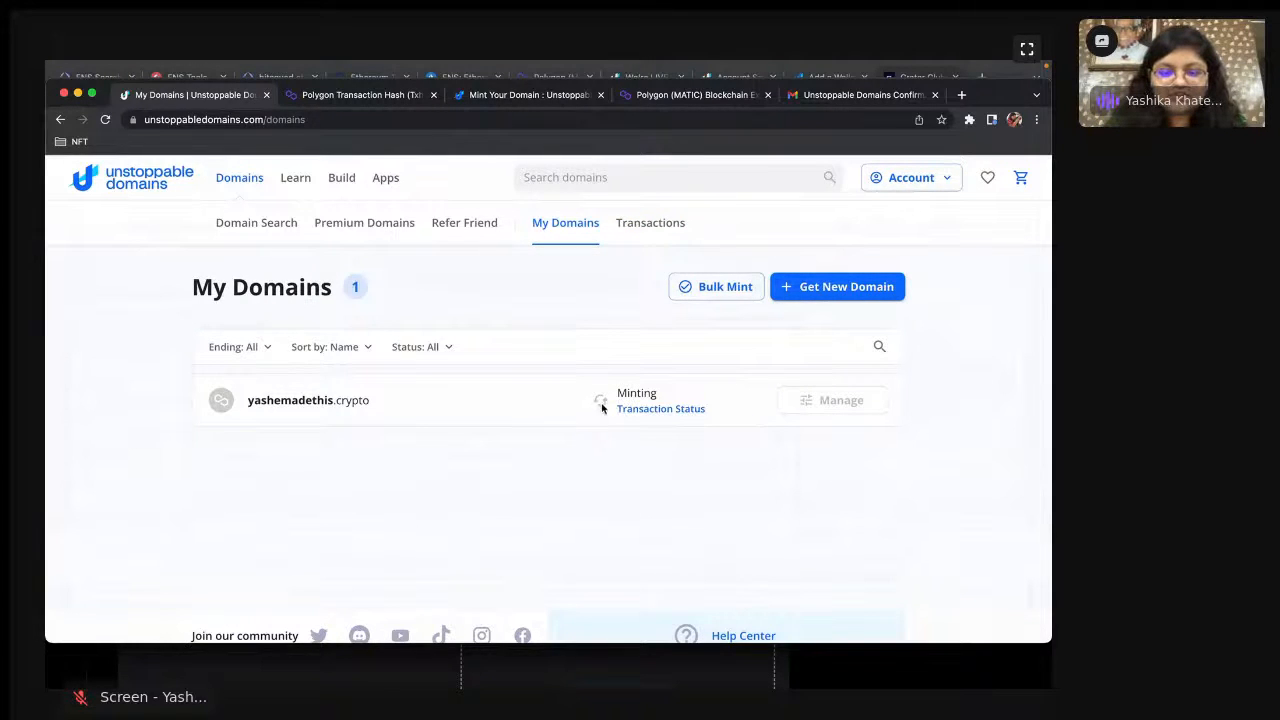
- Open the transaction status of yashemadethis.crypto and view its mint transaction on Polygonscan again
left_click(628, 410)
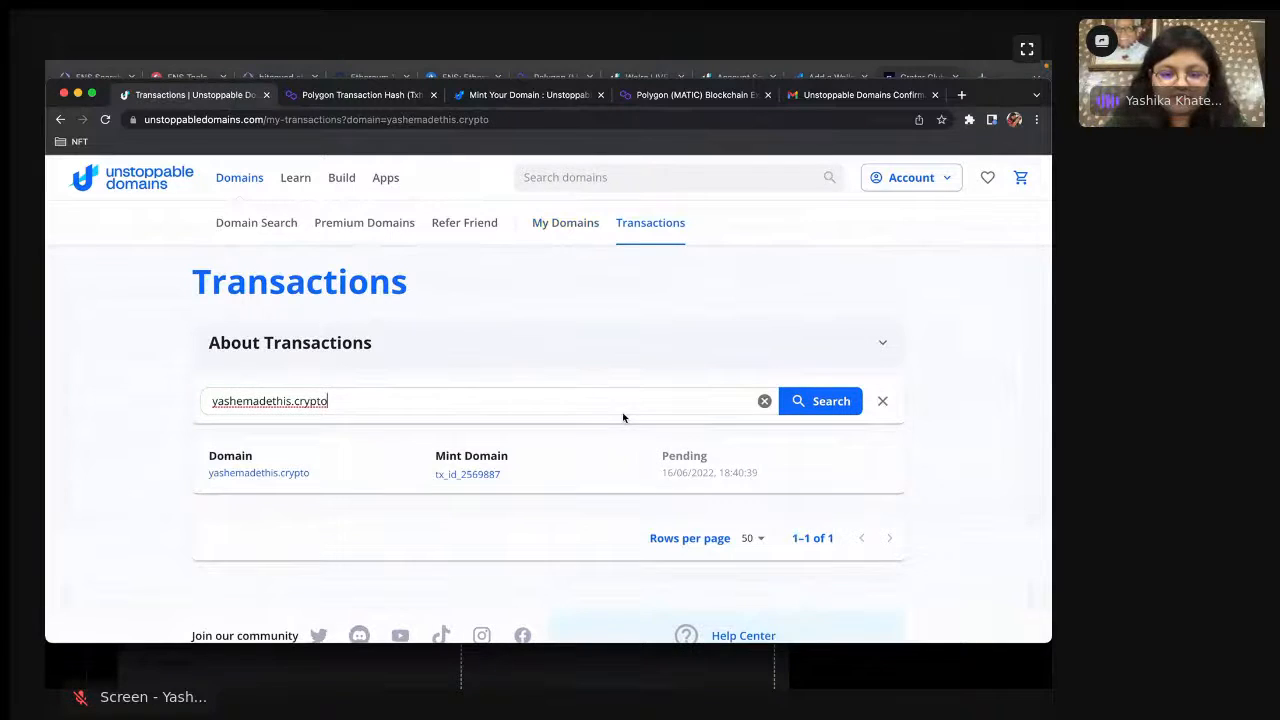
scroll(623, 417, "down", 1)
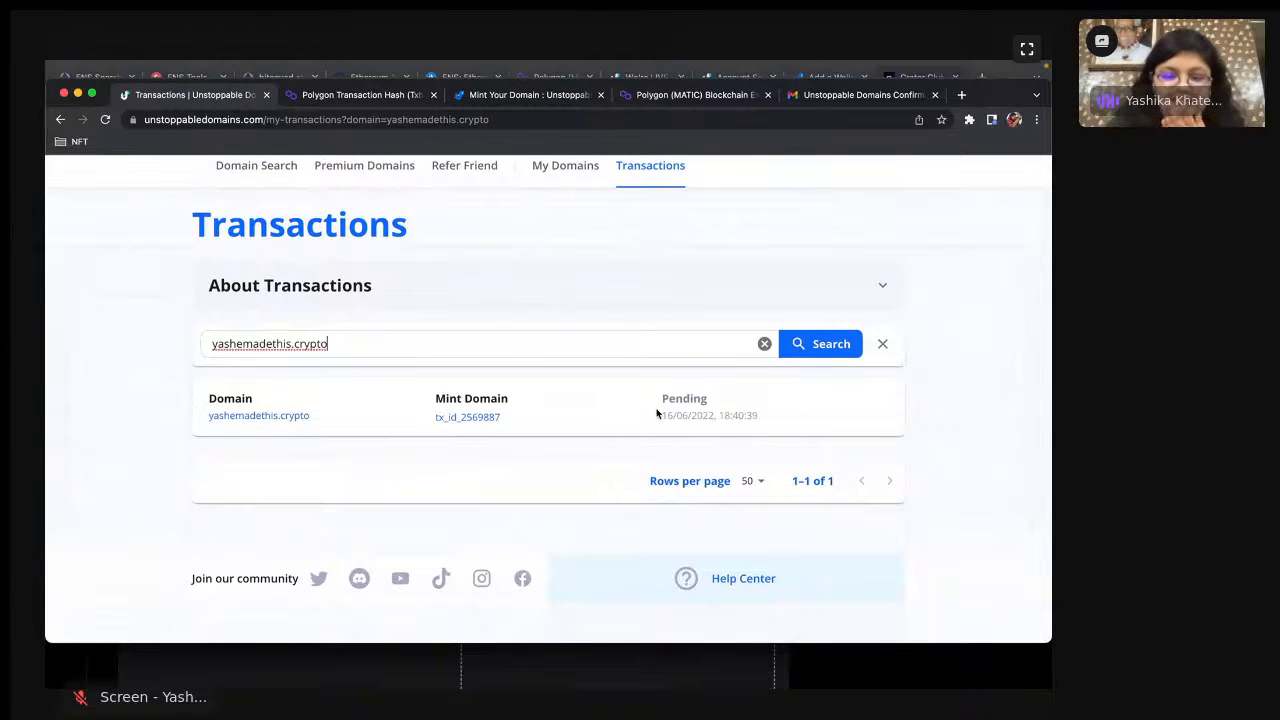
left_click(467, 418)
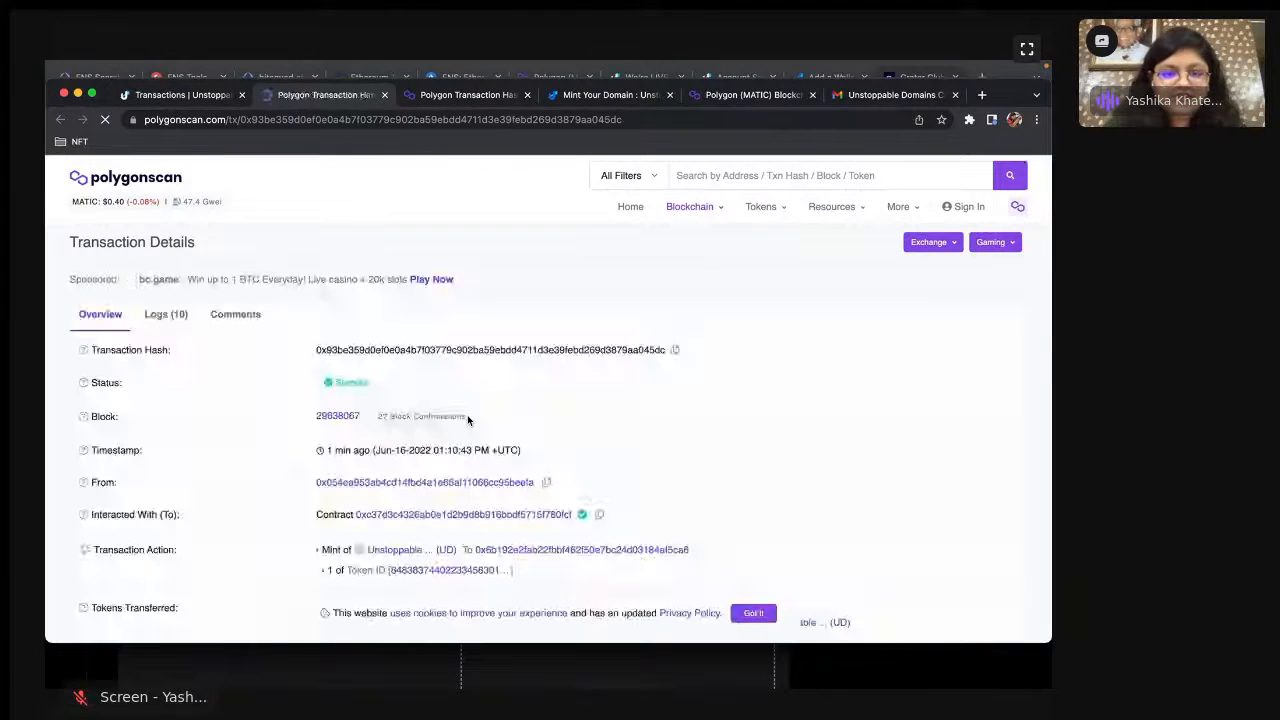
- Reload the Unstoppable Domains transactions list and go back to the owned domains
left_click(183, 94)
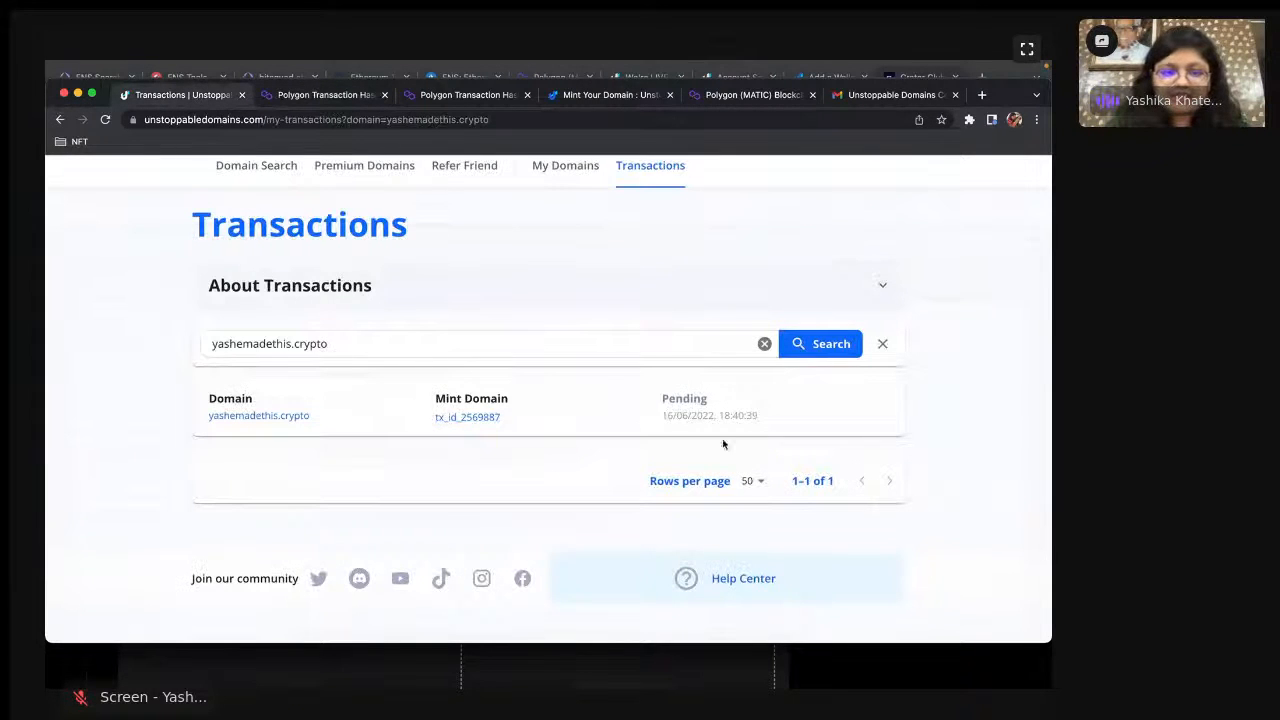
left_click(107, 120)
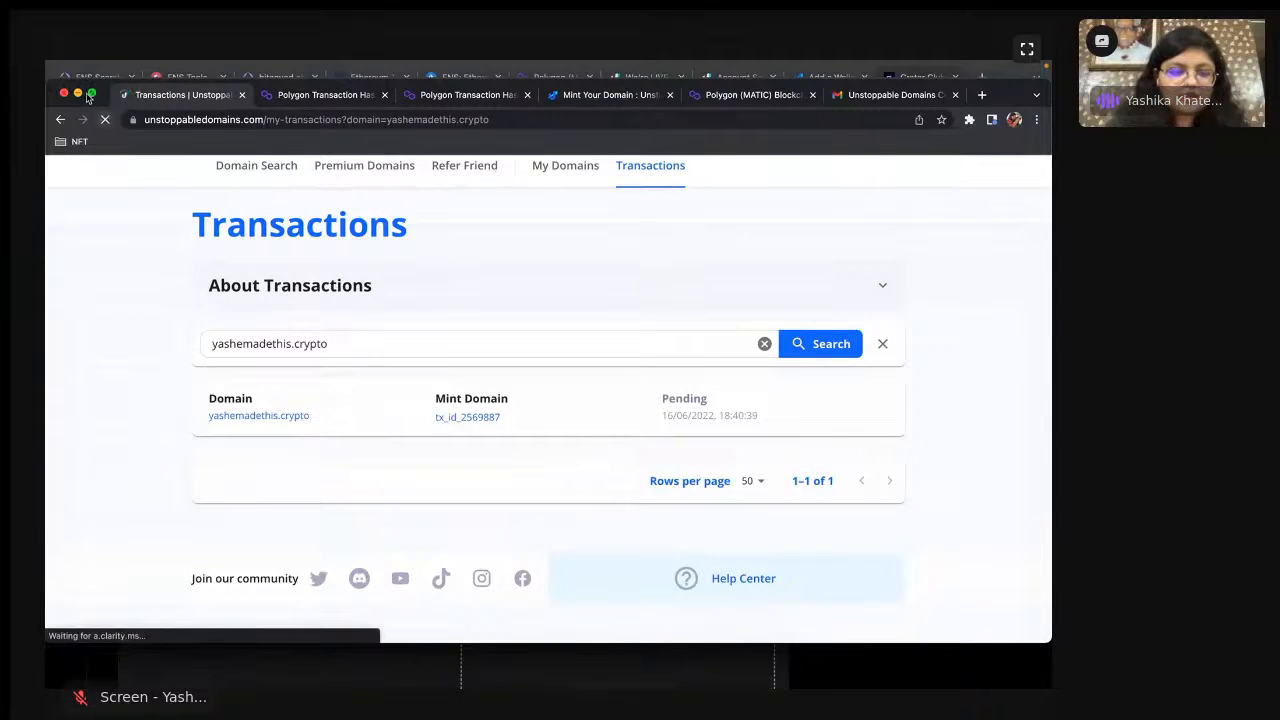
mouse_move(90, 96)
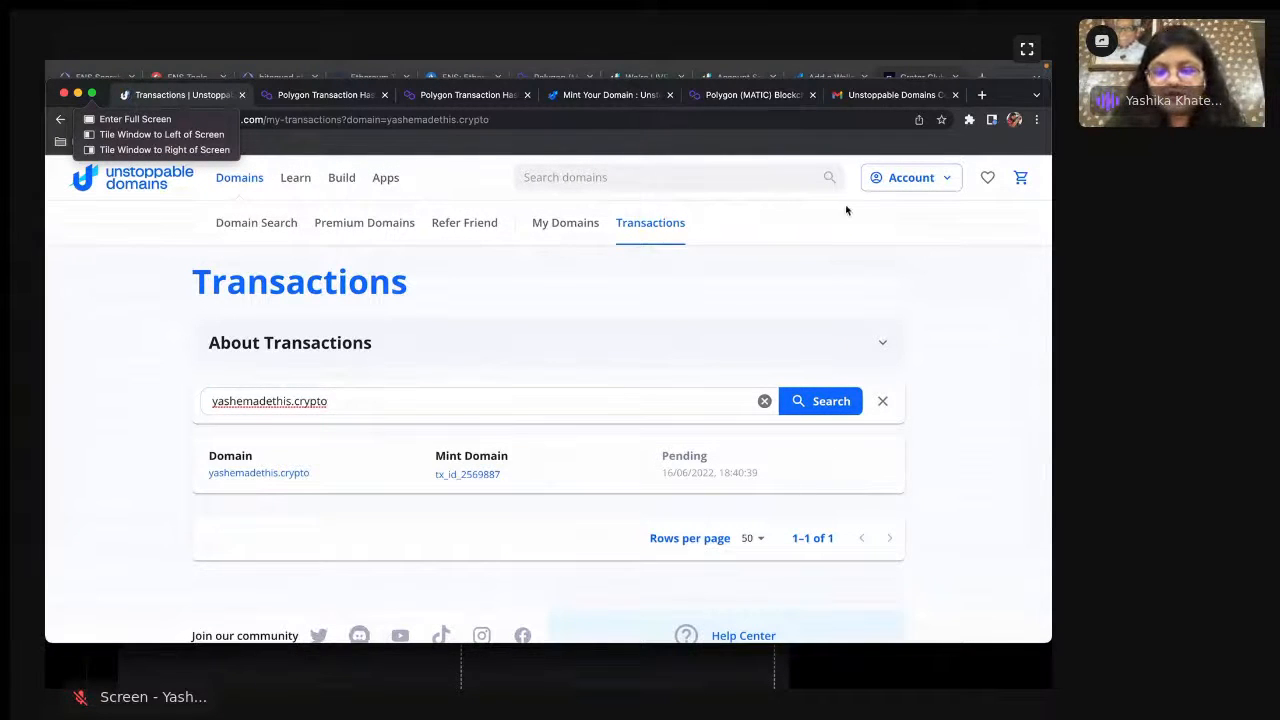
left_click(567, 223)
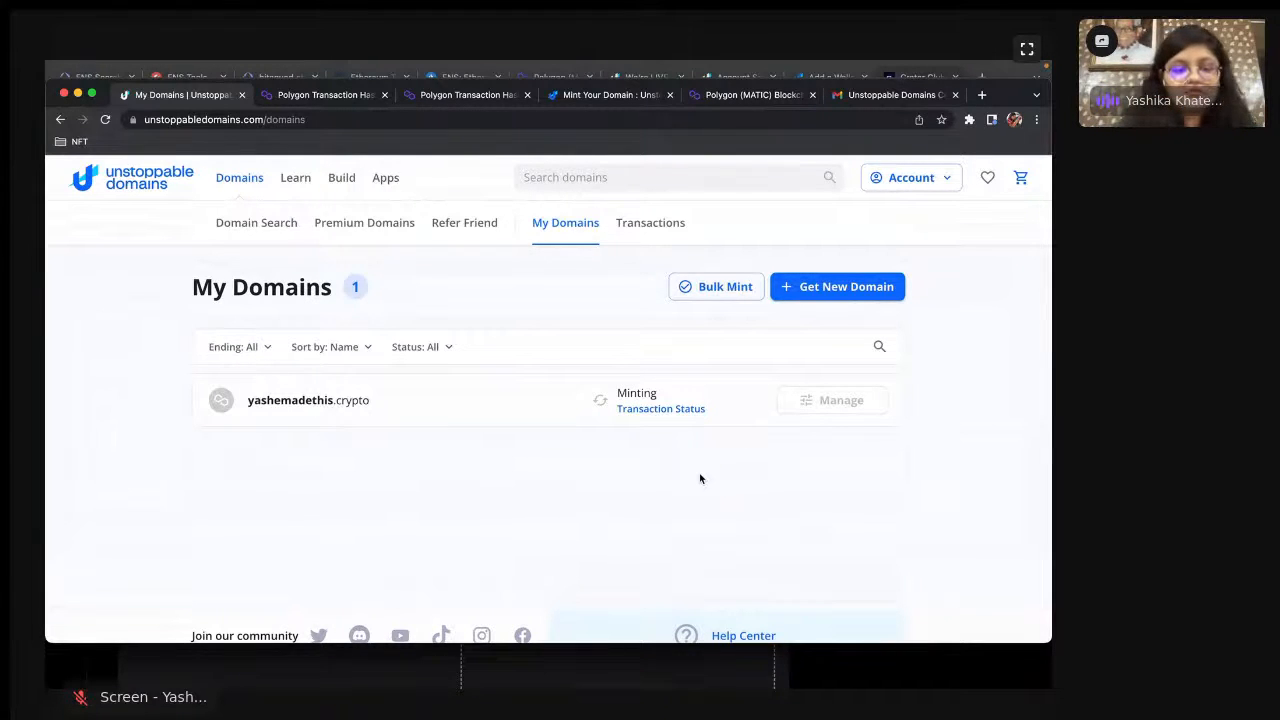
- Restart the screen share on the Crater livestream page and go back to the owned domains list
key("ctrl+Left")
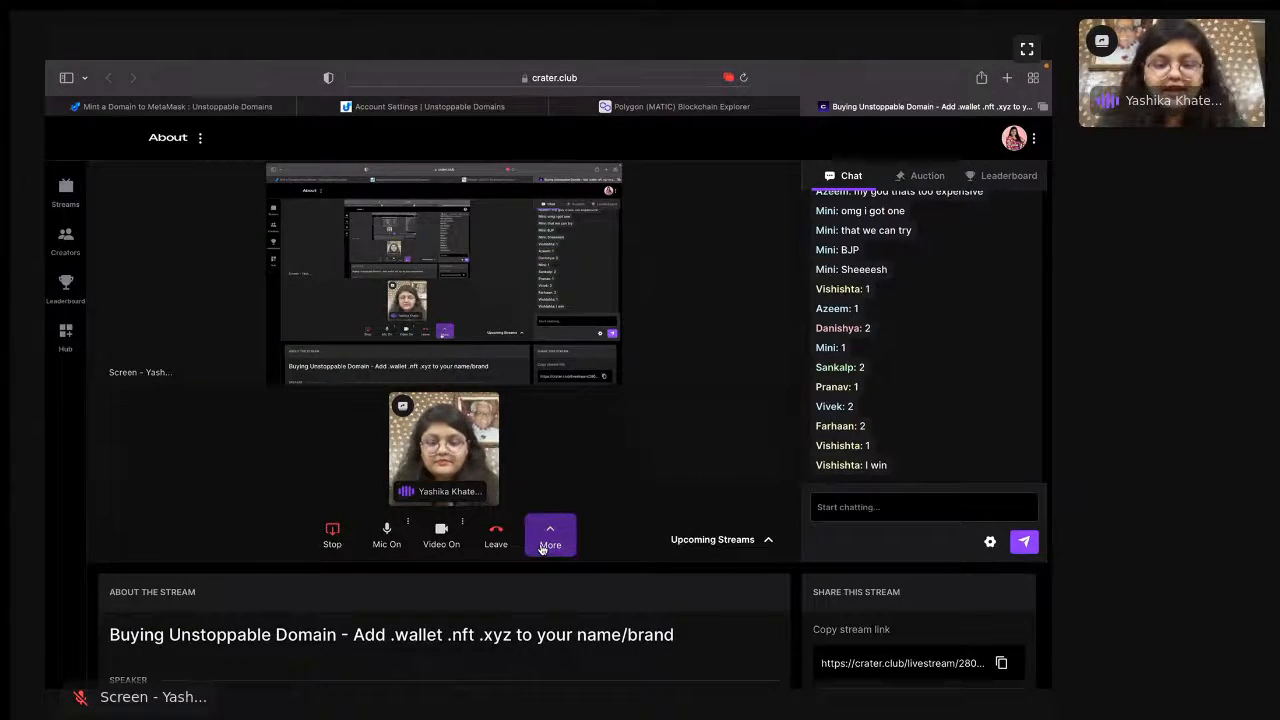
left_click(540, 545)
left_click(526, 428)
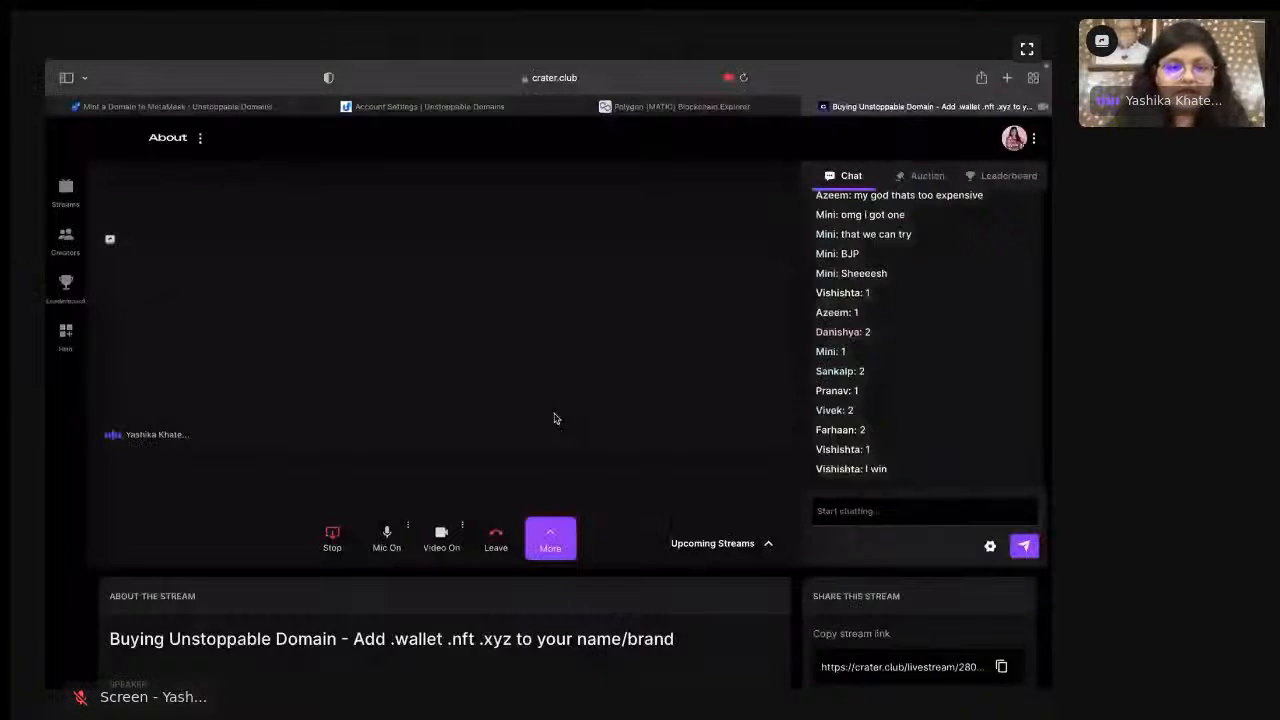
key("super+Tab")
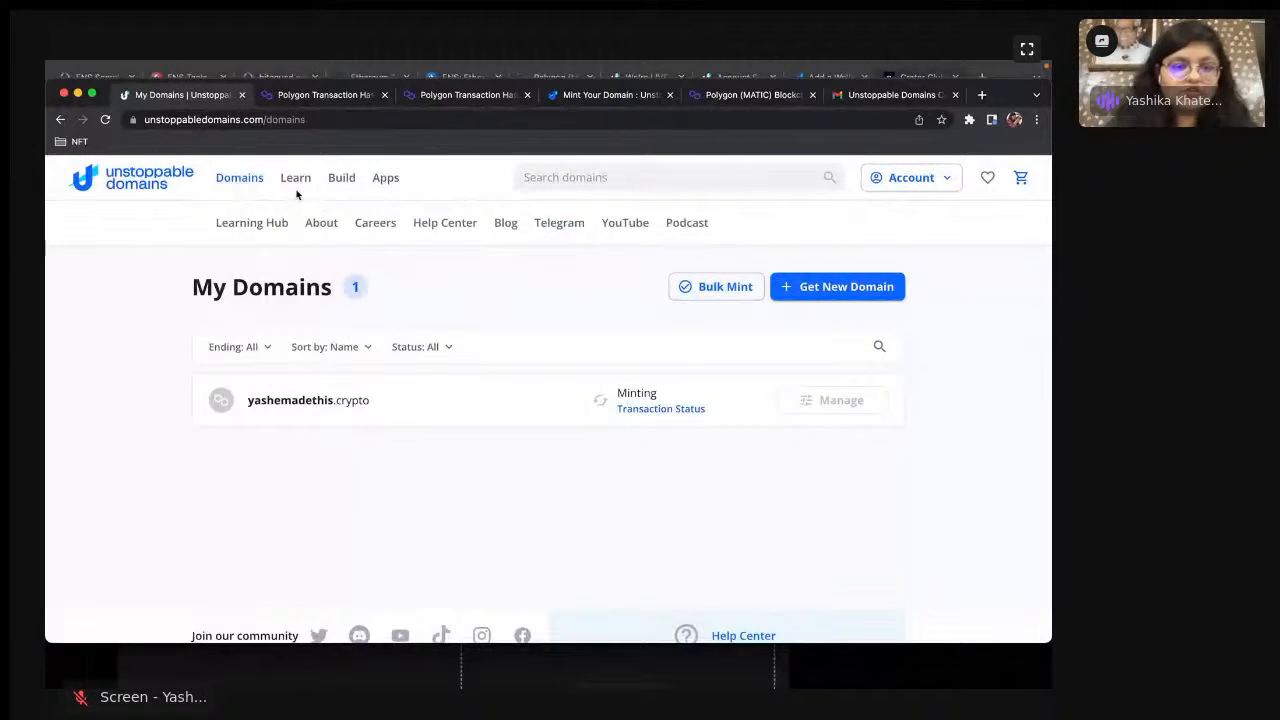
- Open the Premium Domains NFT Sale and browse the 4 Character domains and their prices
left_click(343, 222)
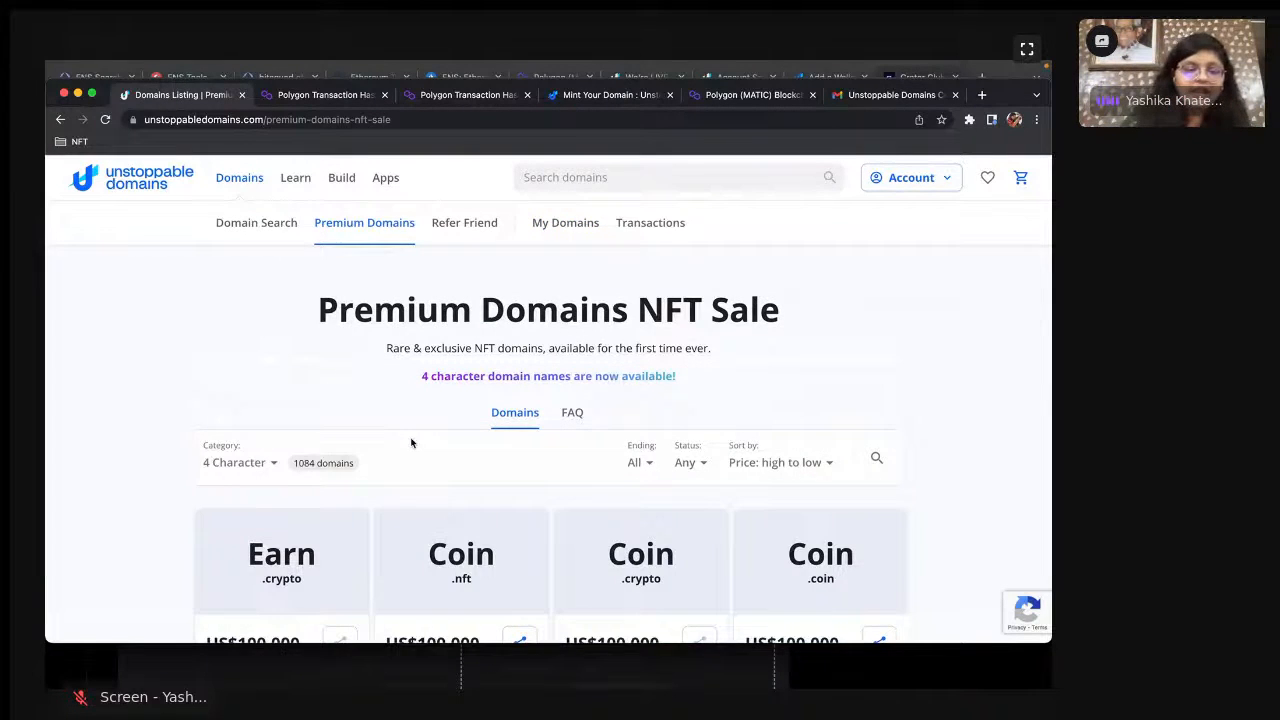
scroll(411, 440, "down", 3)
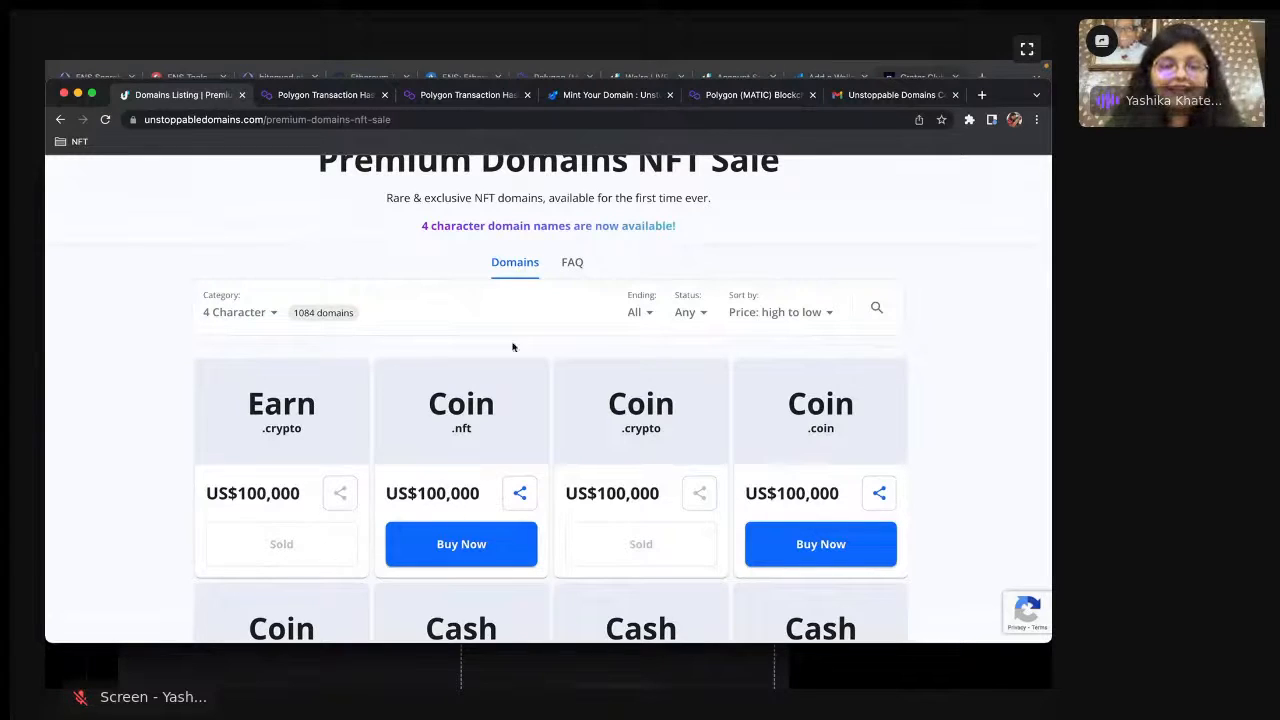
scroll(551, 581, "down", 2)
scroll(551, 581, "up", 4)
scroll(551, 581, "down", 7)
scroll(551, 581, "down", 8)
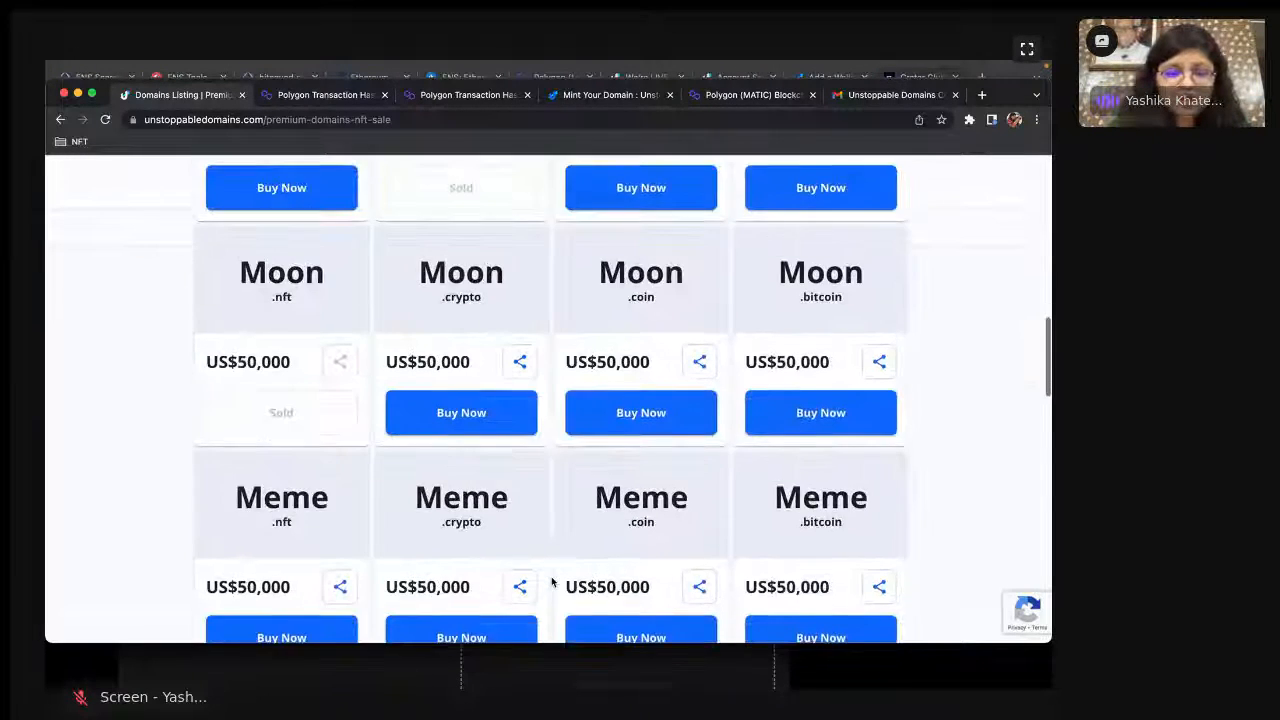
scroll(551, 581, "down", 7)
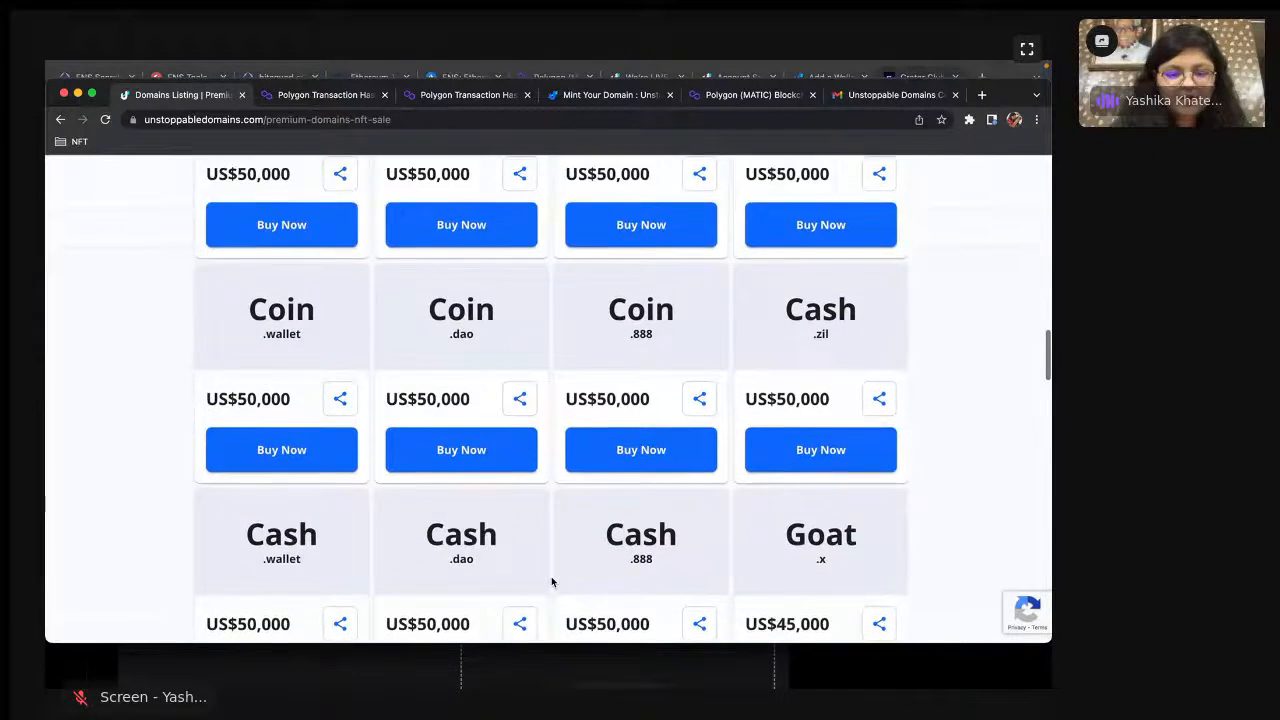
scroll(551, 581, "down", 5)
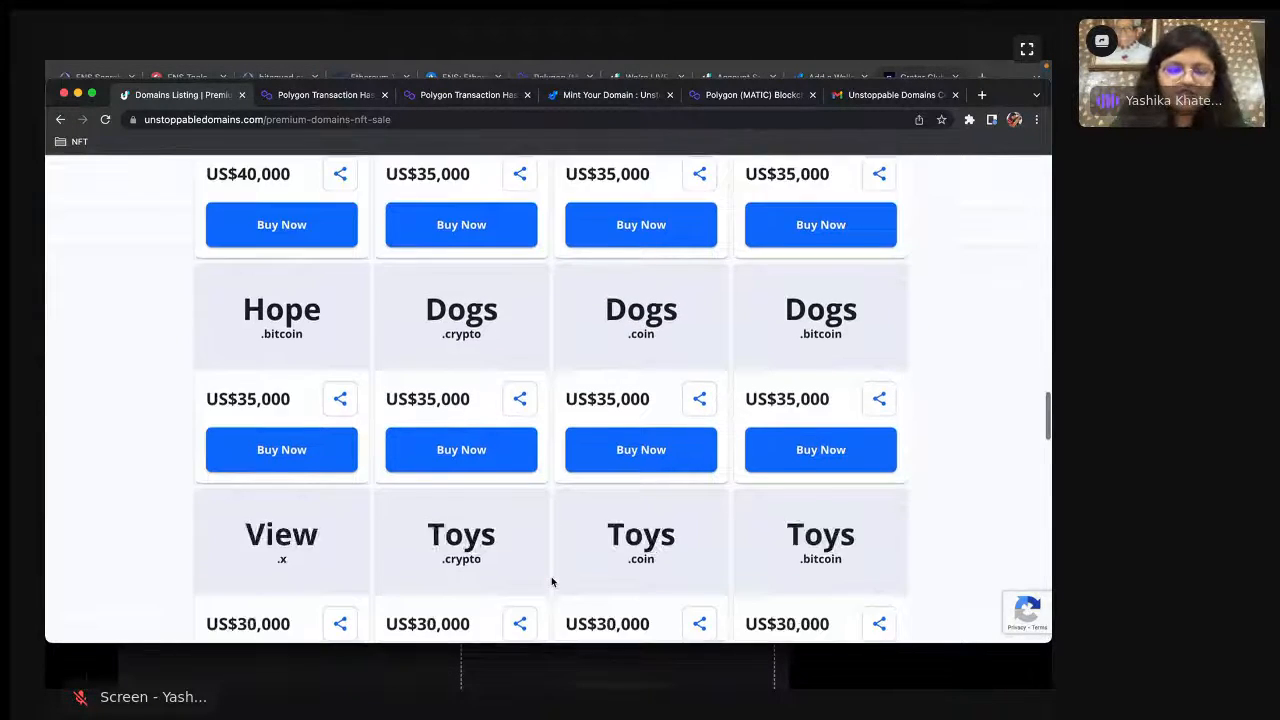
scroll(551, 581, "up", 20)
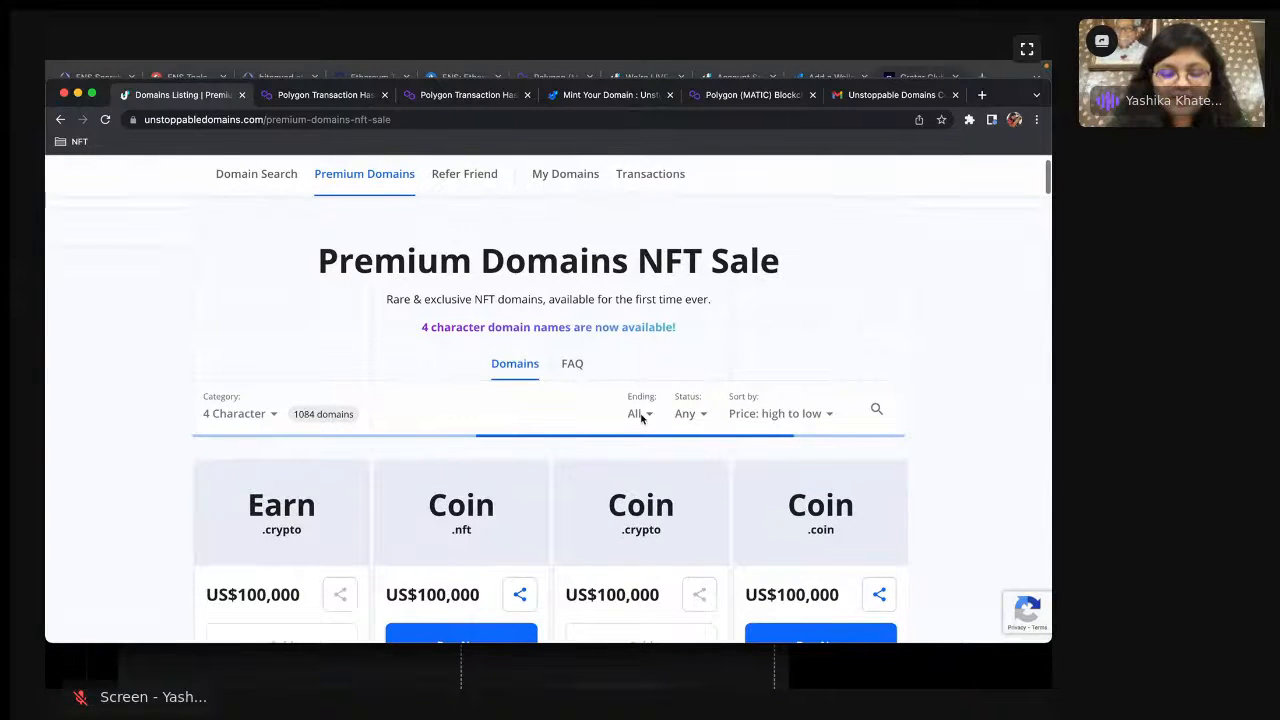
- Filter the premium domains to .crypto endings with status Available and sort them by price from low to high
scroll(803, 334, "down", 1)
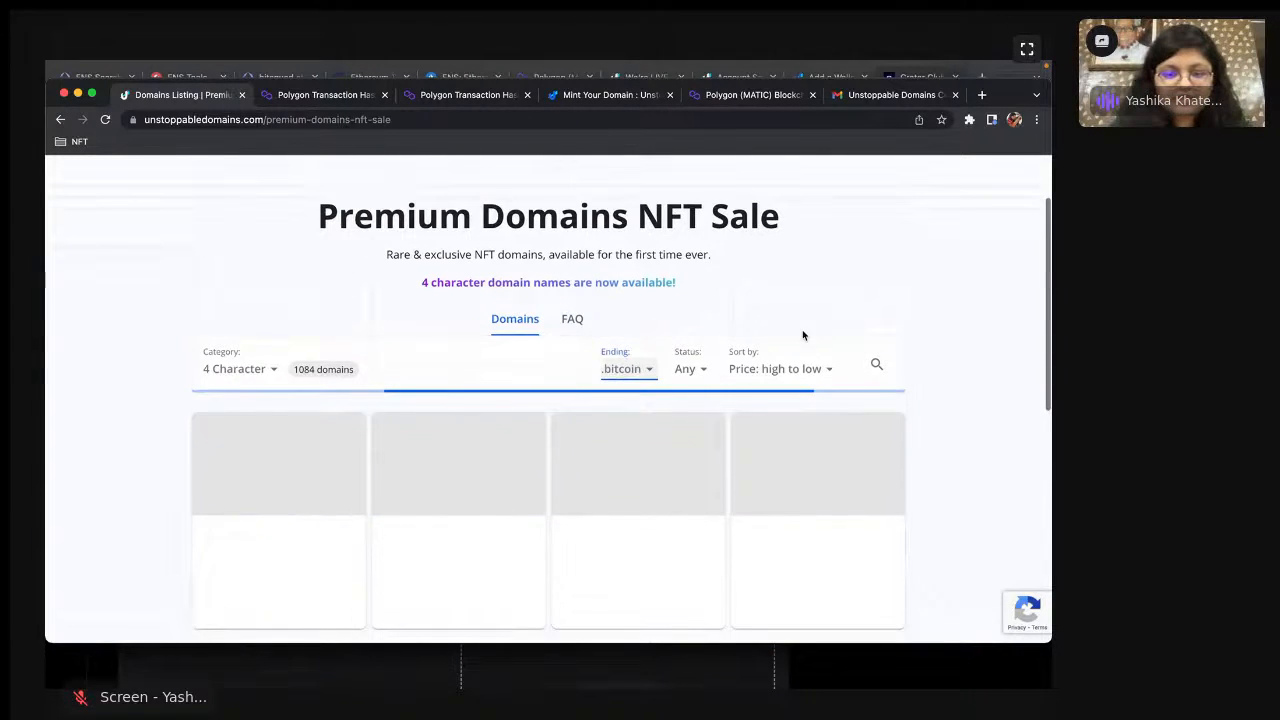
left_click(650, 369)
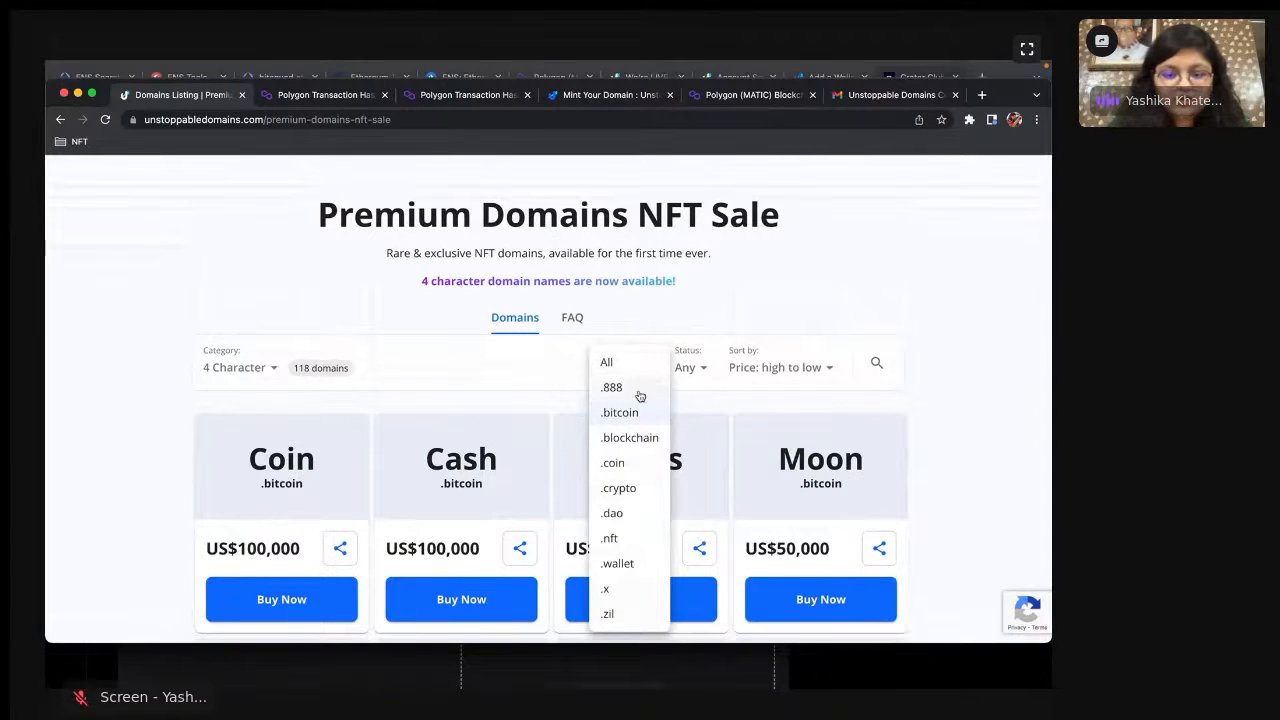
left_click(634, 491)
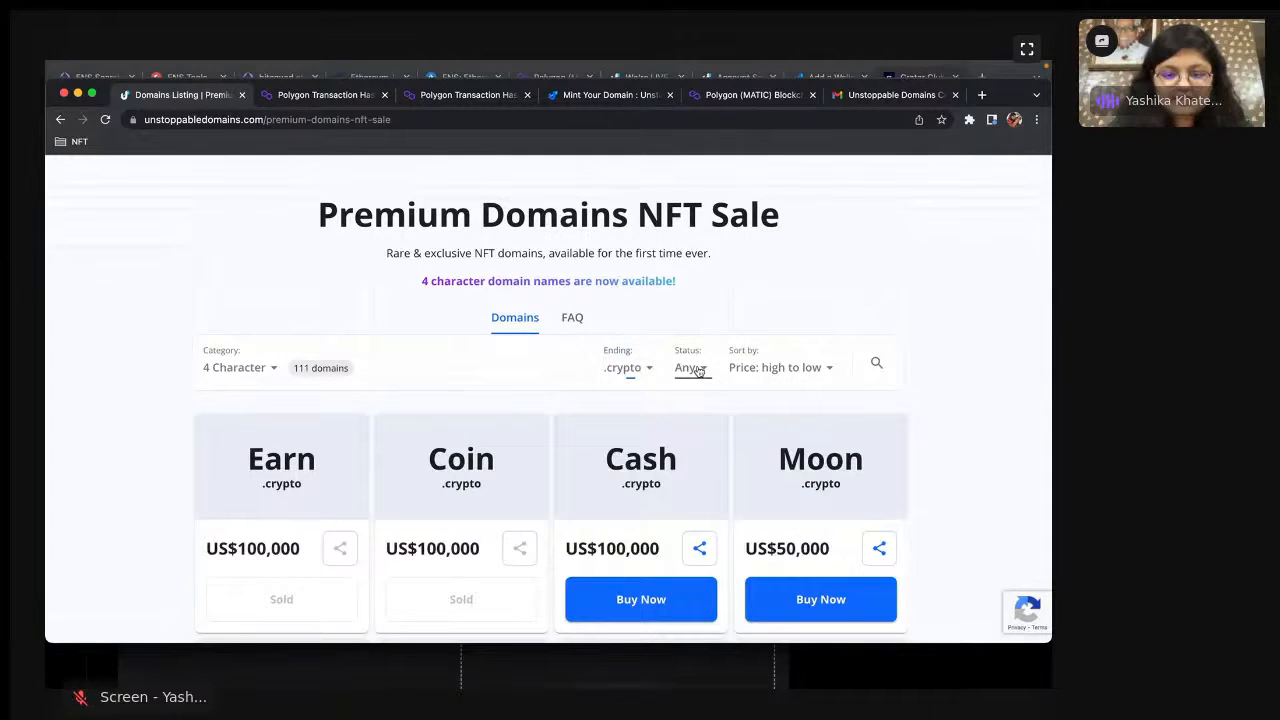
left_click(698, 369)
left_click(705, 424)
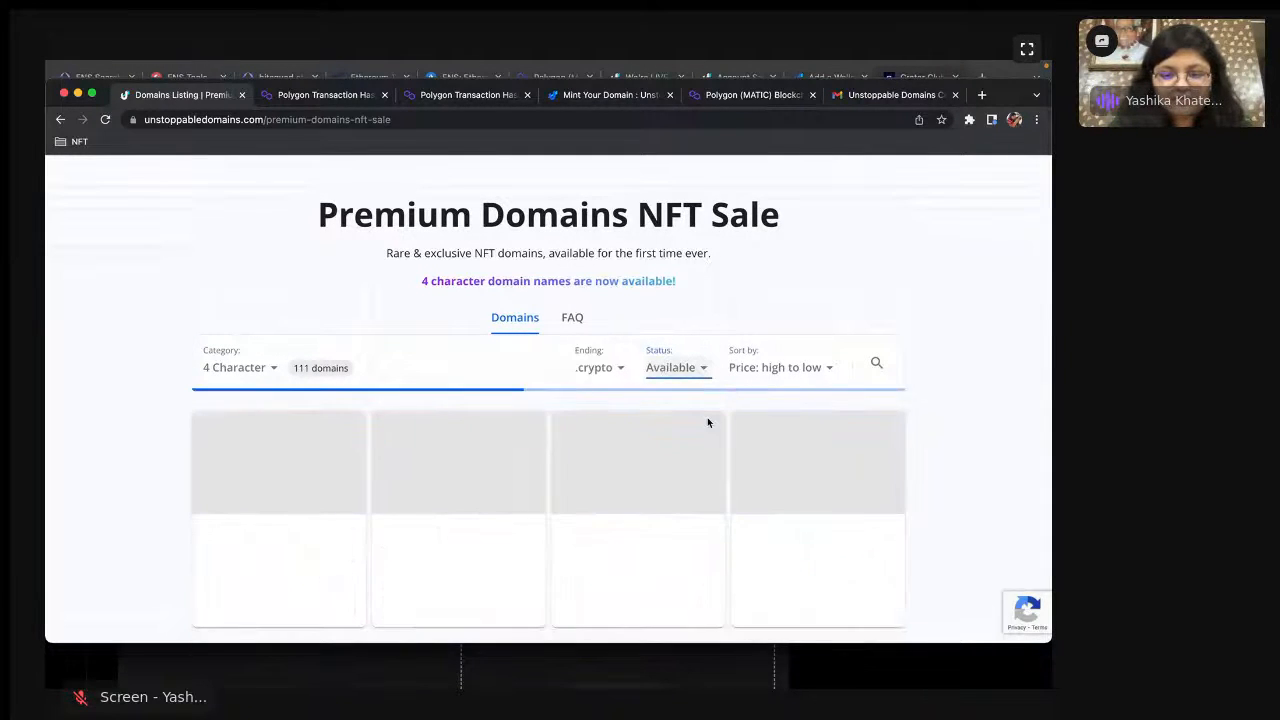
left_click(786, 369)
left_click(785, 396)
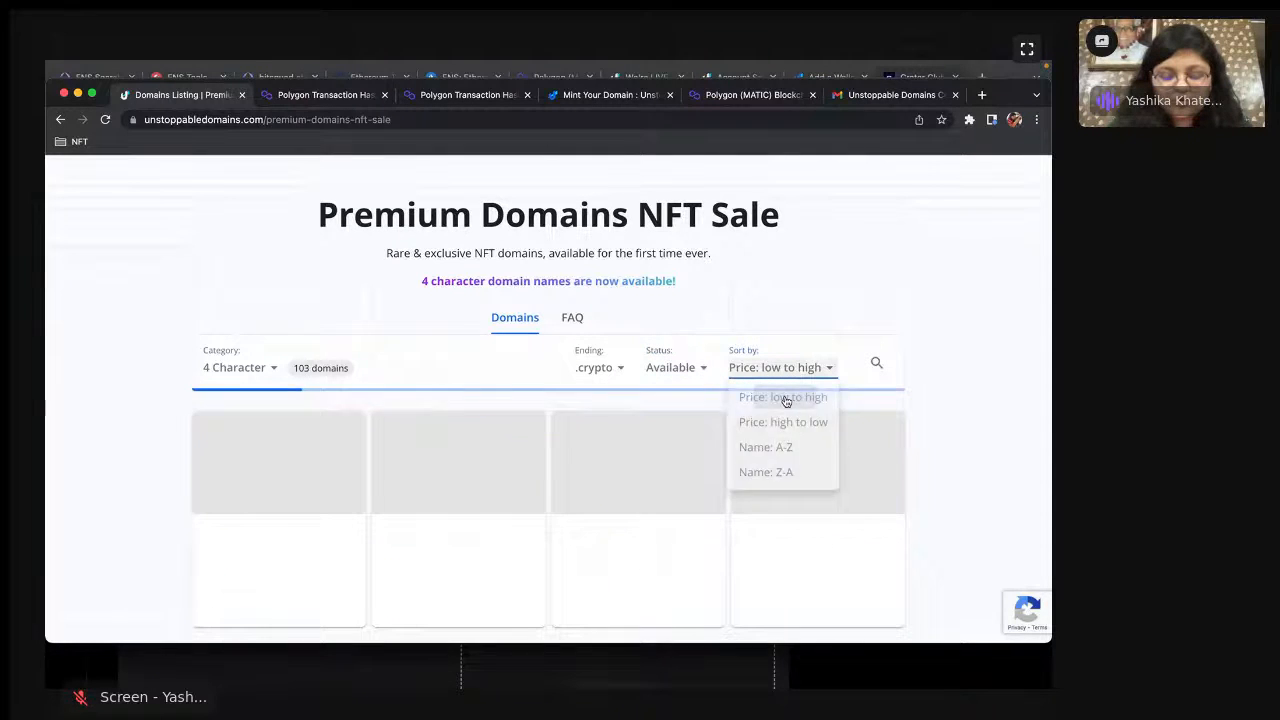
scroll(949, 433, "down", 1)
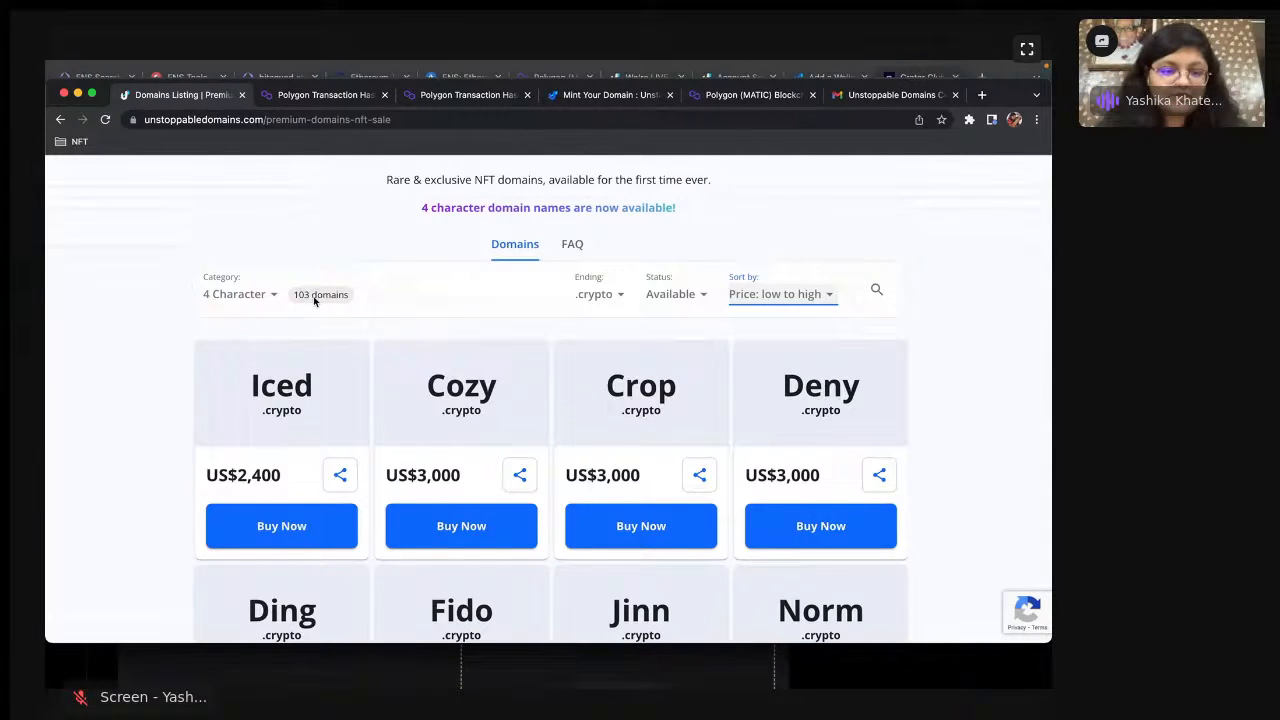
- Switch the premium domain category to Finance and browse the names and prices on offer
left_click(270, 294)
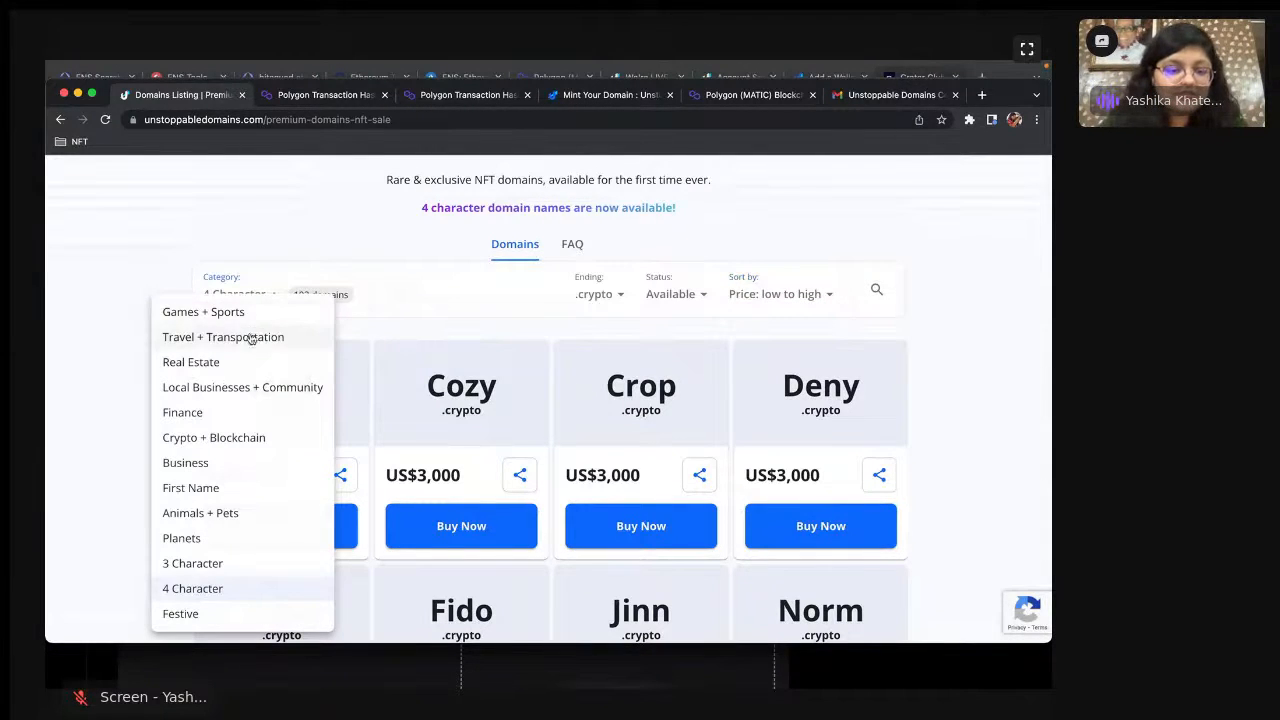
left_click(220, 413)
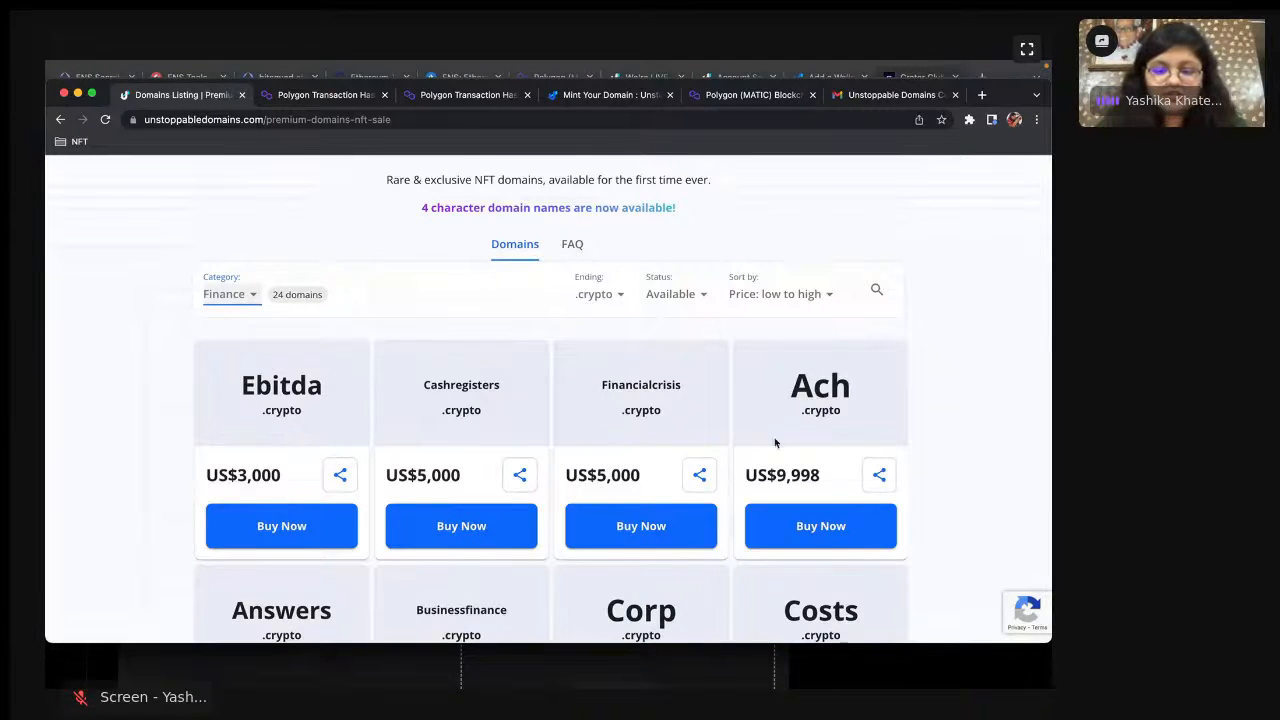
scroll(843, 534, "down", 2)
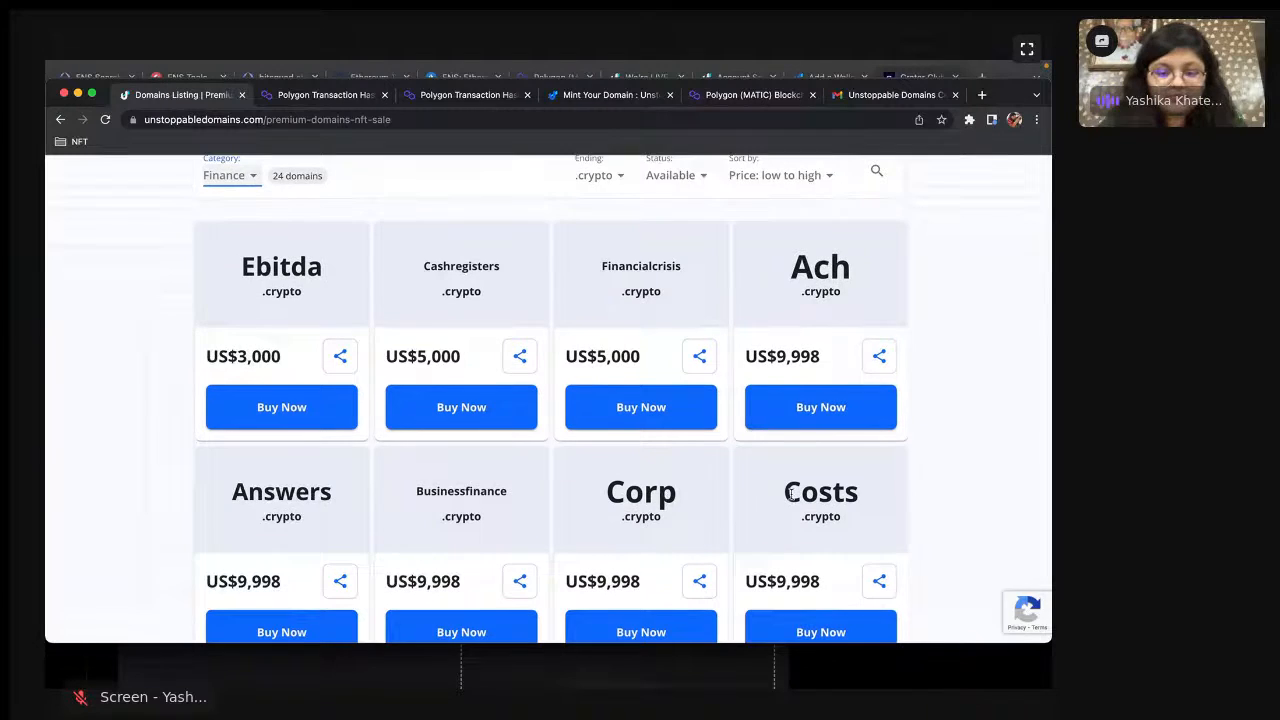
scroll(790, 493, "down", 1)
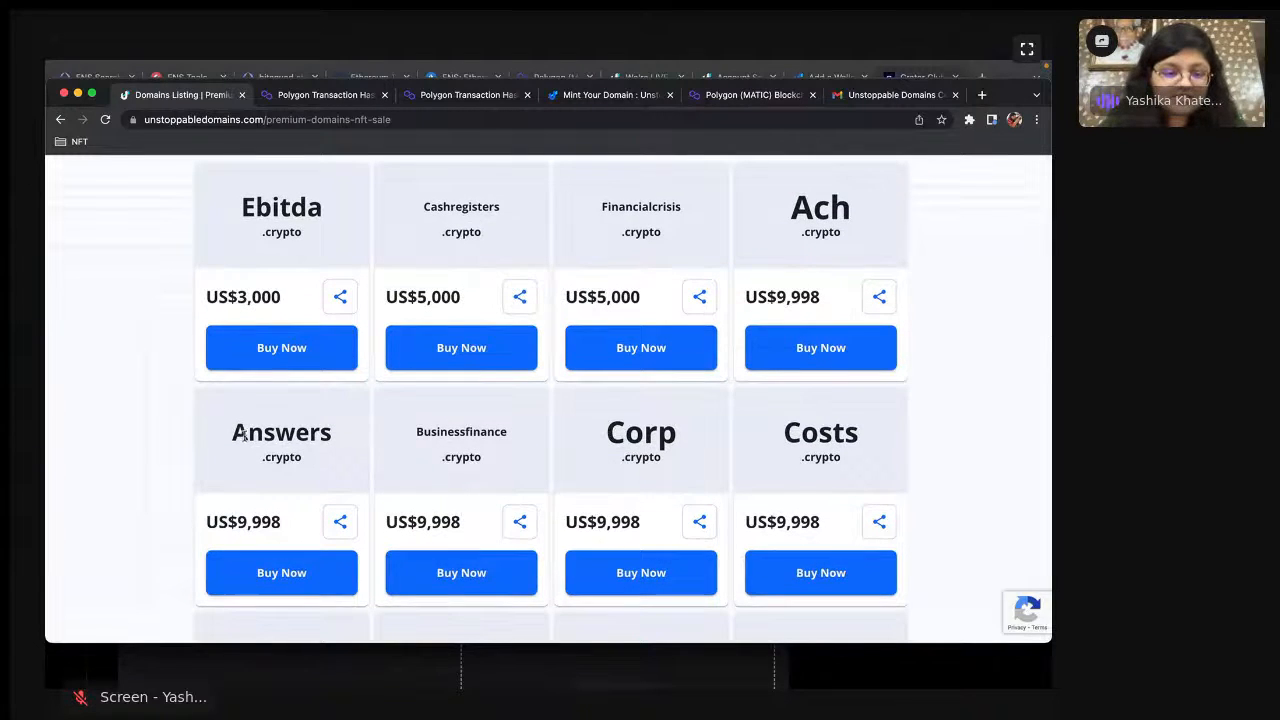
scroll(244, 435, "down", 5)
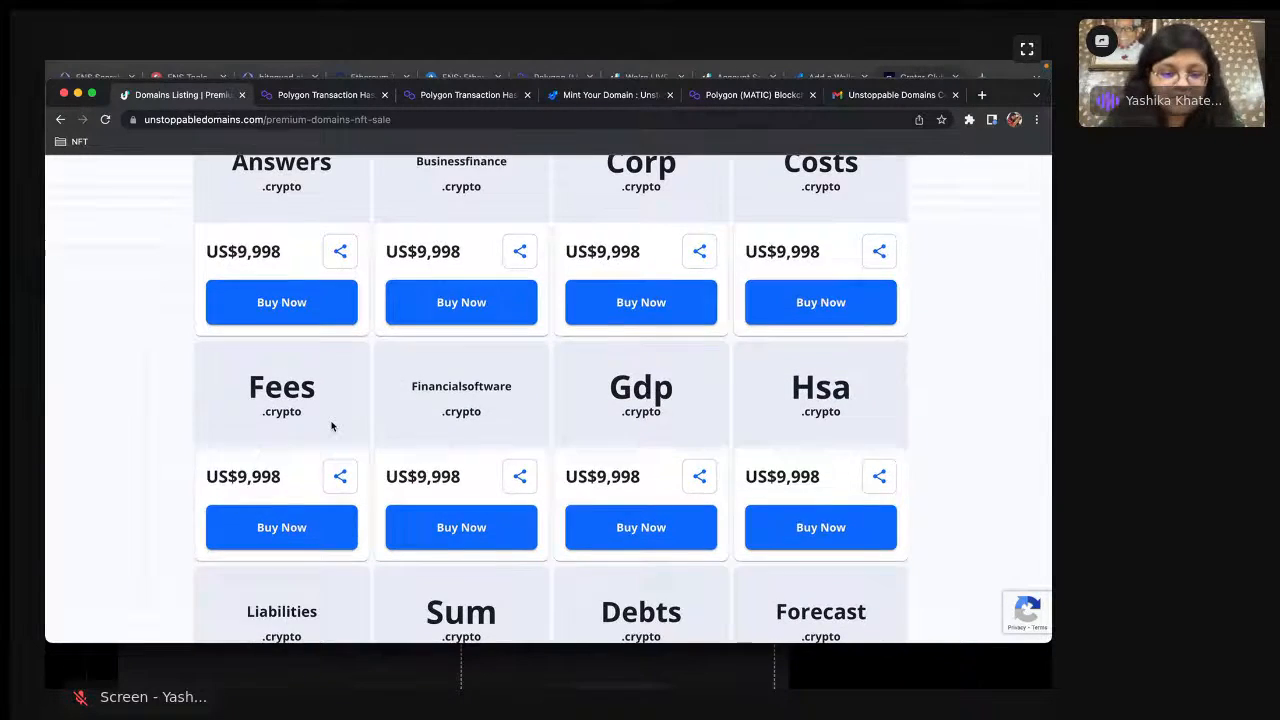
scroll(332, 426, "down", 8)
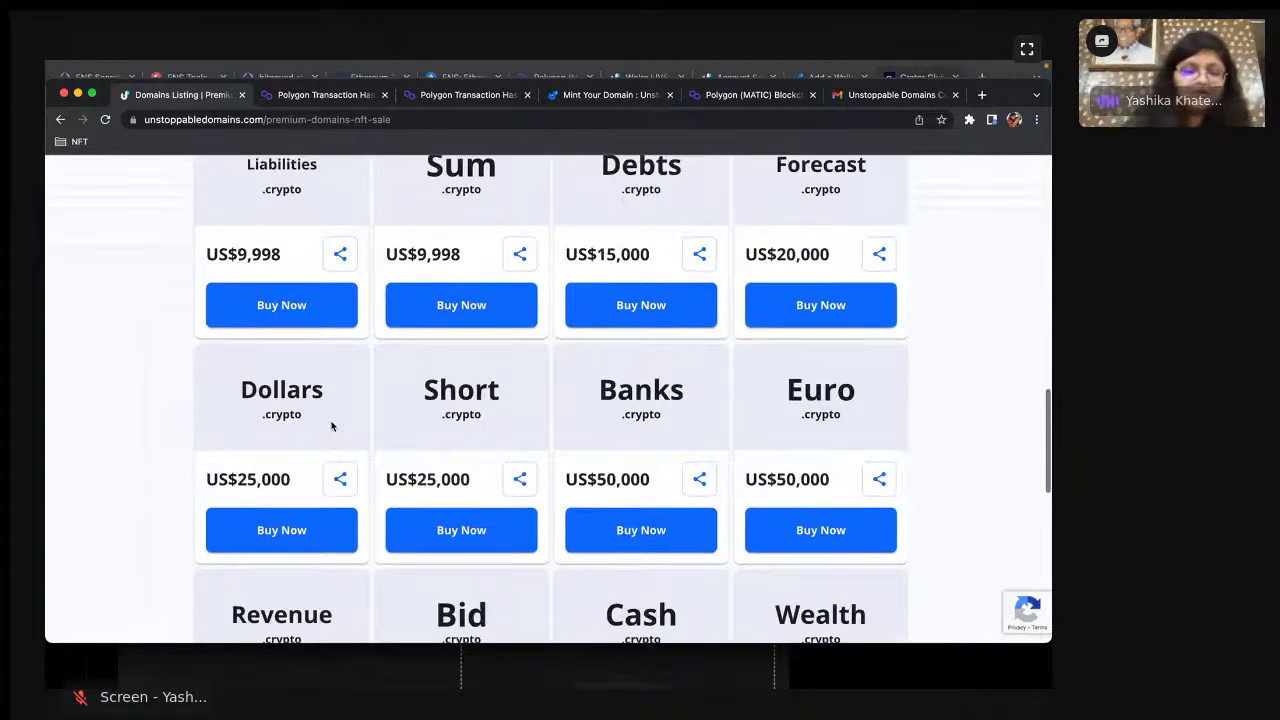
scroll(329, 423, "down", 3)
scroll(480, 500, "up", 20)
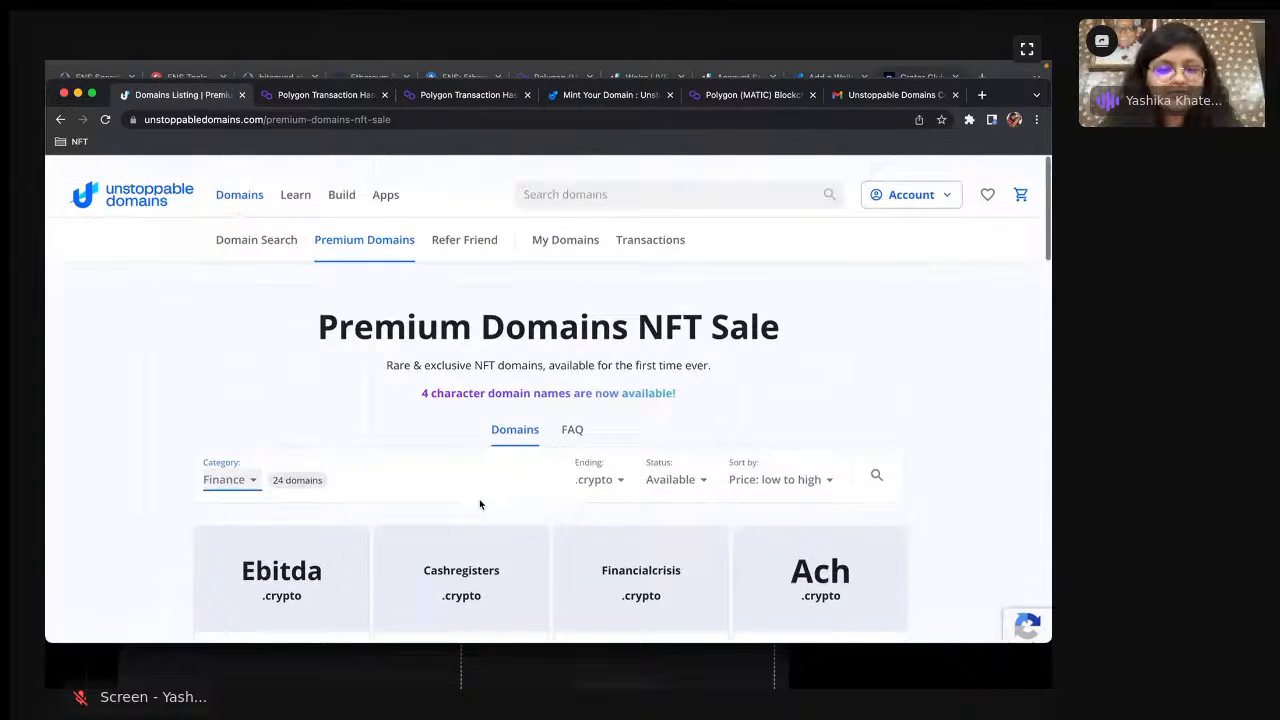
scroll(480, 504, "down", 1)
scroll(491, 423, "down", 2)
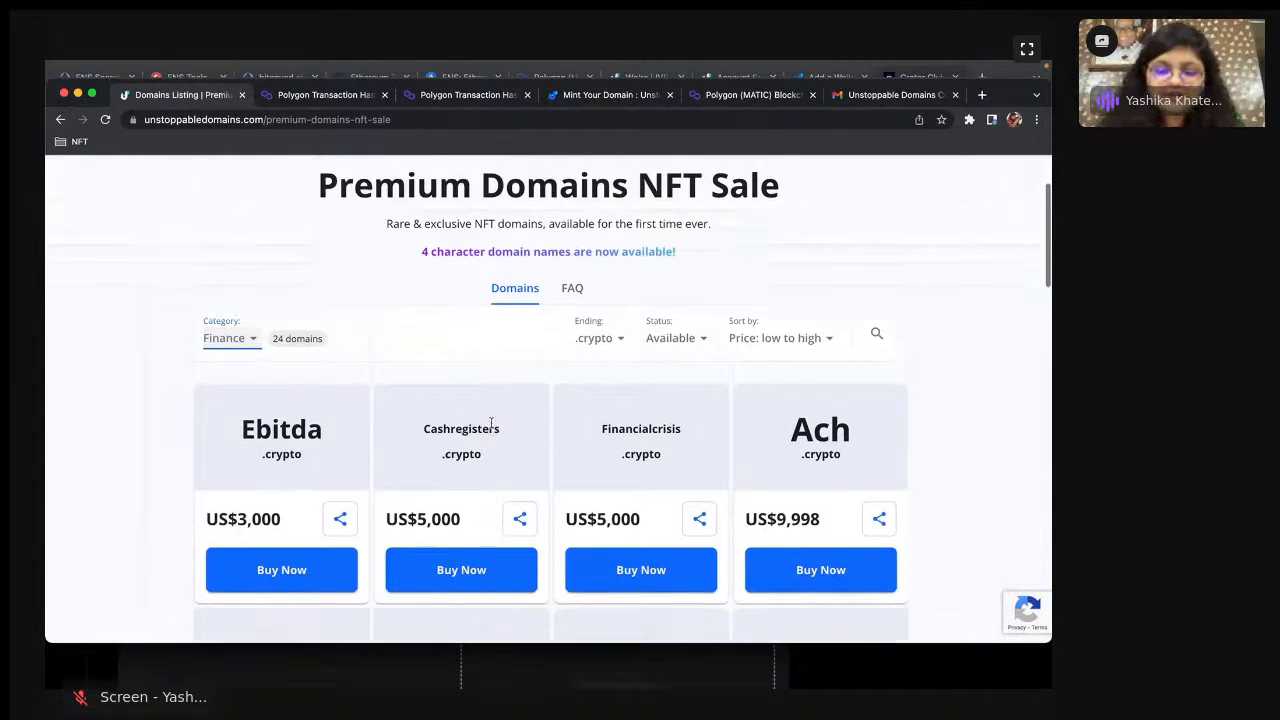
- Sort the premium domains by name A-Z and change the category to 3 Character
left_click(827, 338)
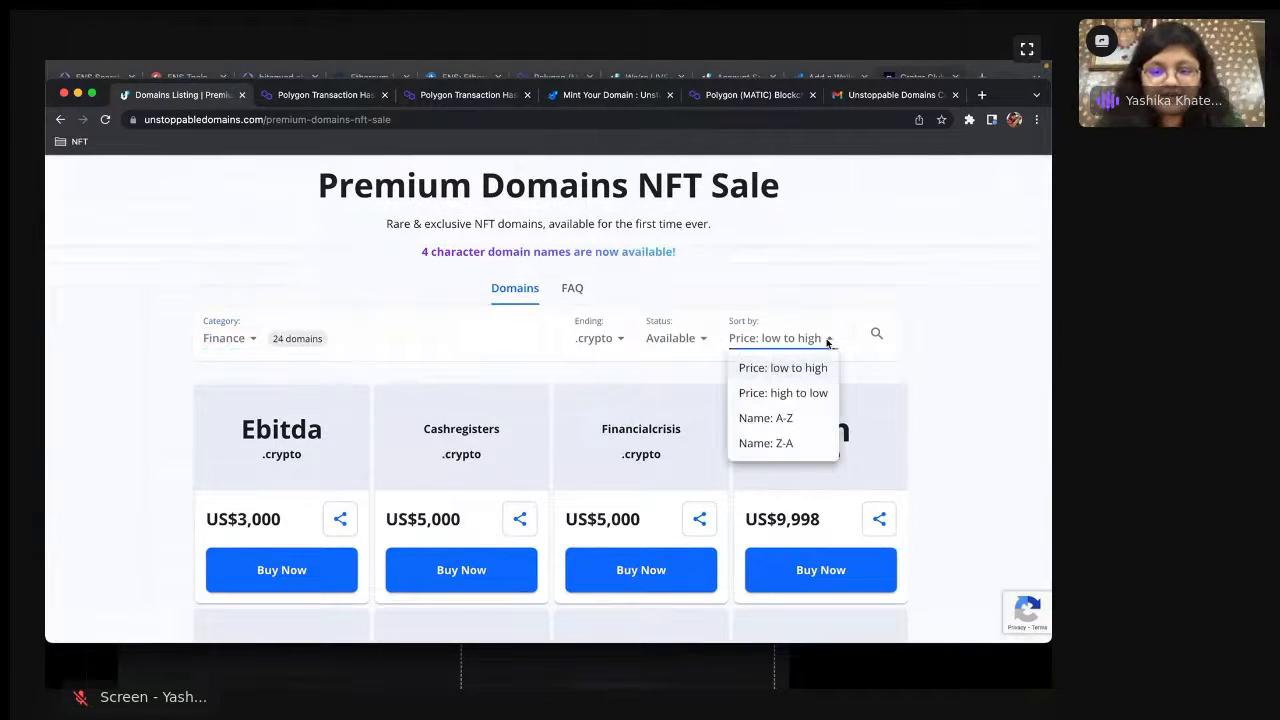
left_click(787, 419)
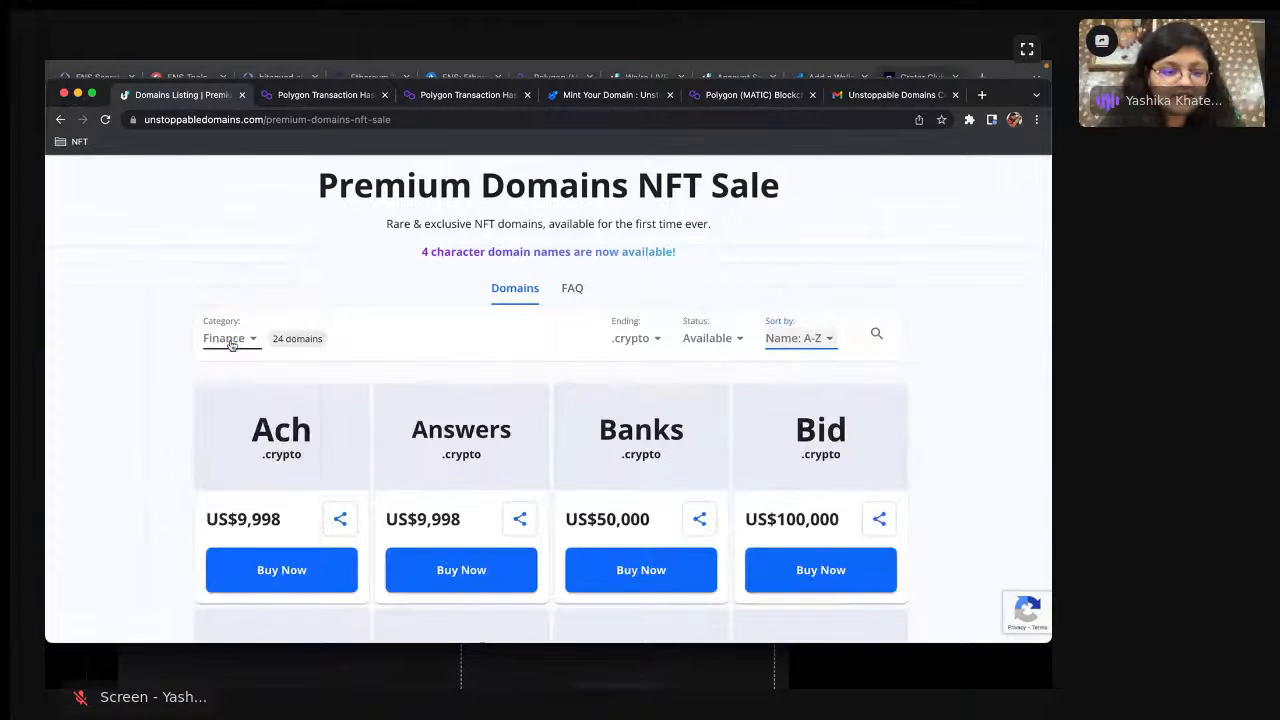
left_click(231, 340)
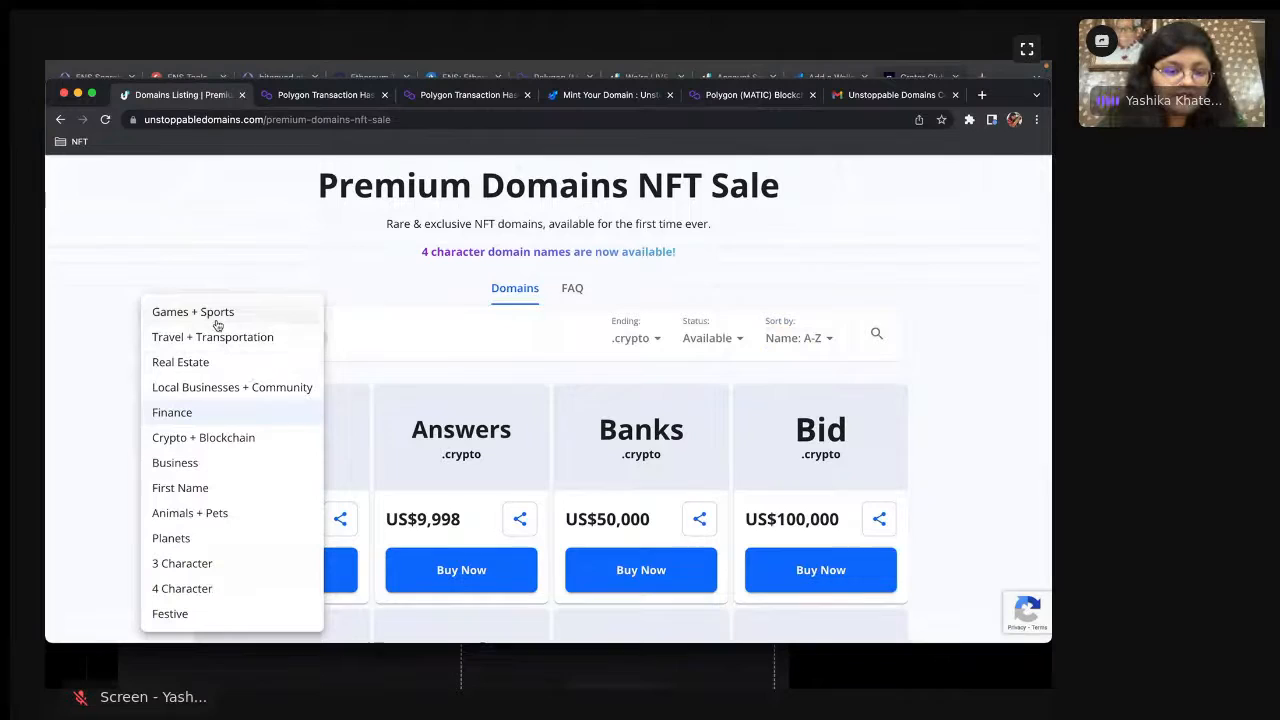
scroll(214, 462, "down", 2)
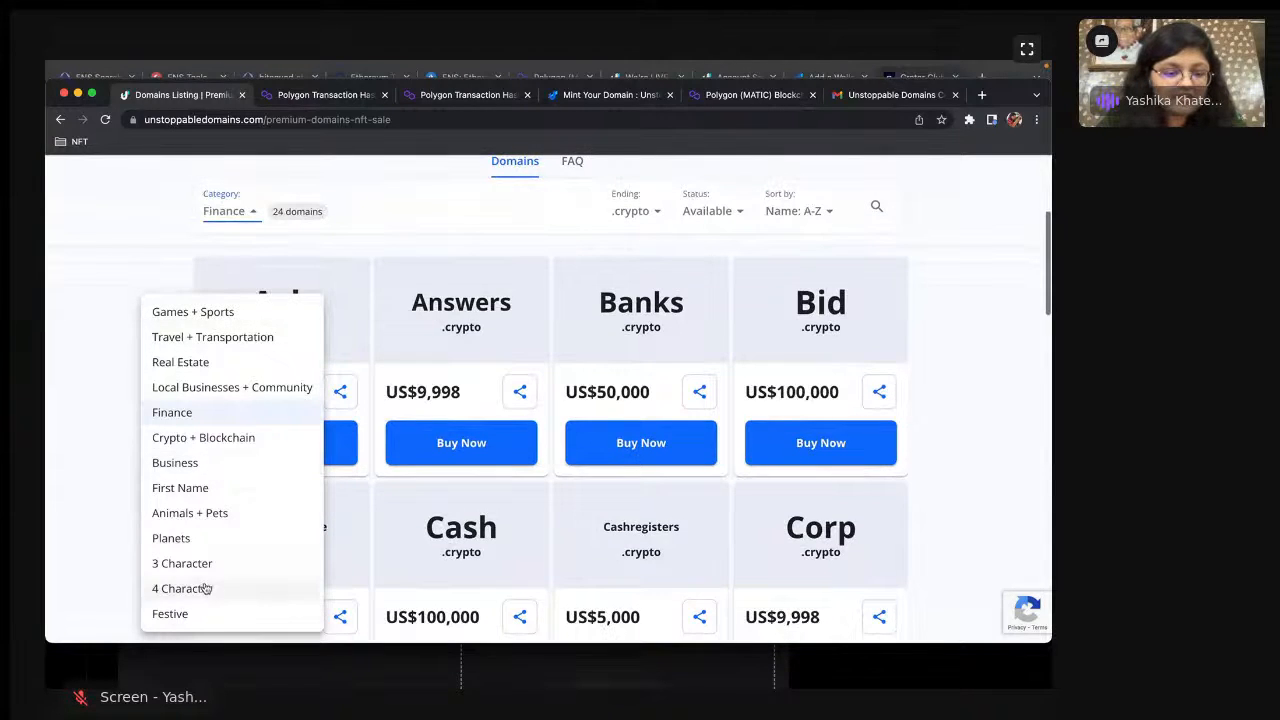
left_click(203, 564)
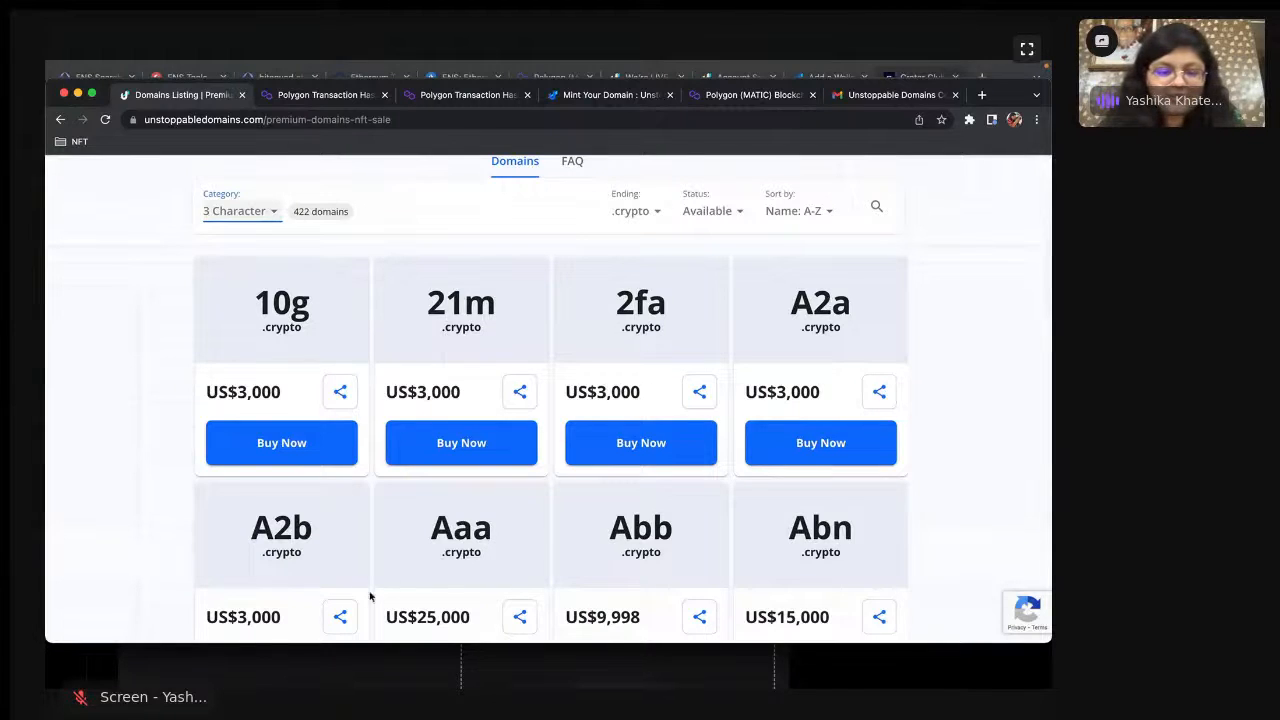
- Browse the available three-character .crypto domains and compare their prices
scroll(480, 585, "down", 8)
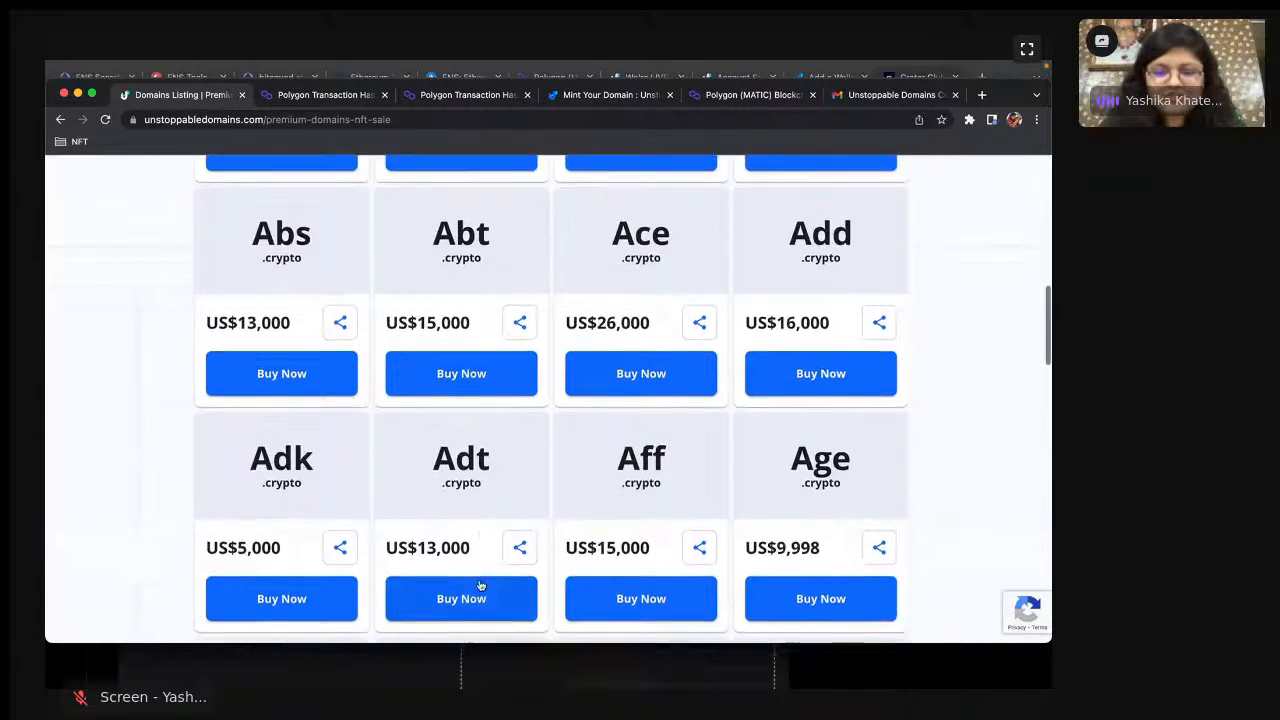
scroll(476, 580, "down", 2)
scroll(480, 580, "up", 2)
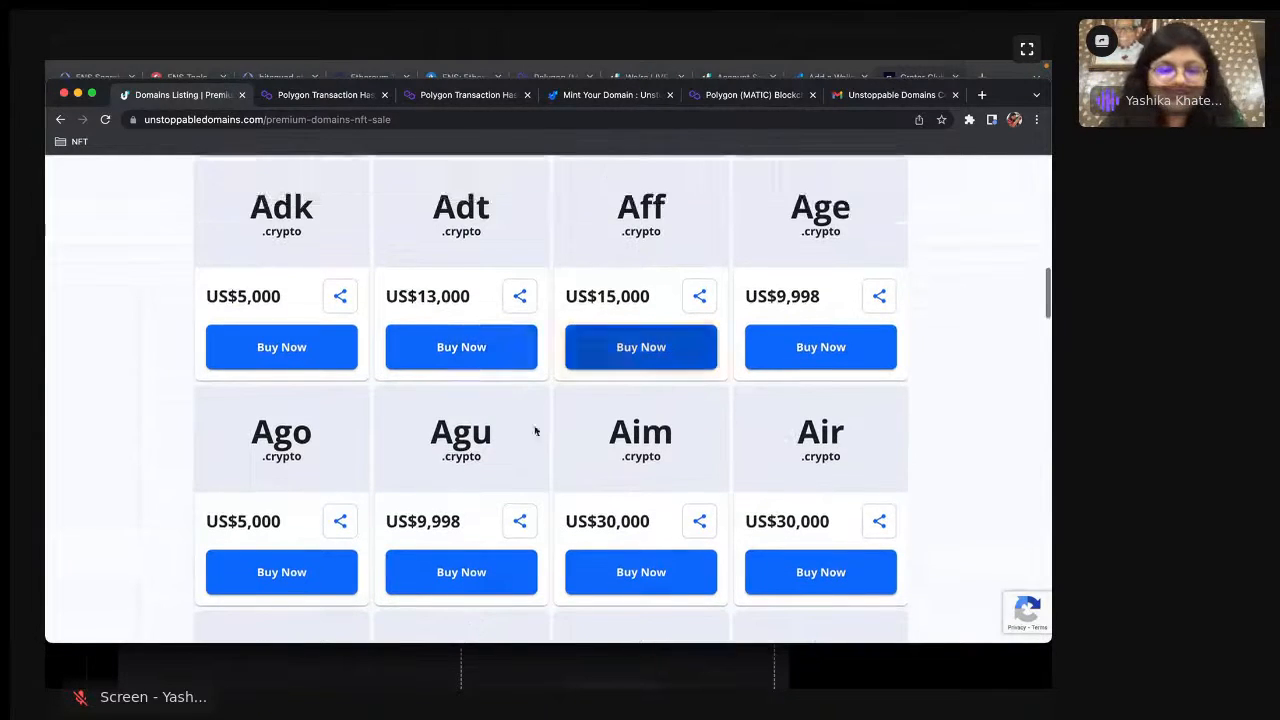
scroll(578, 513, "down", 6)
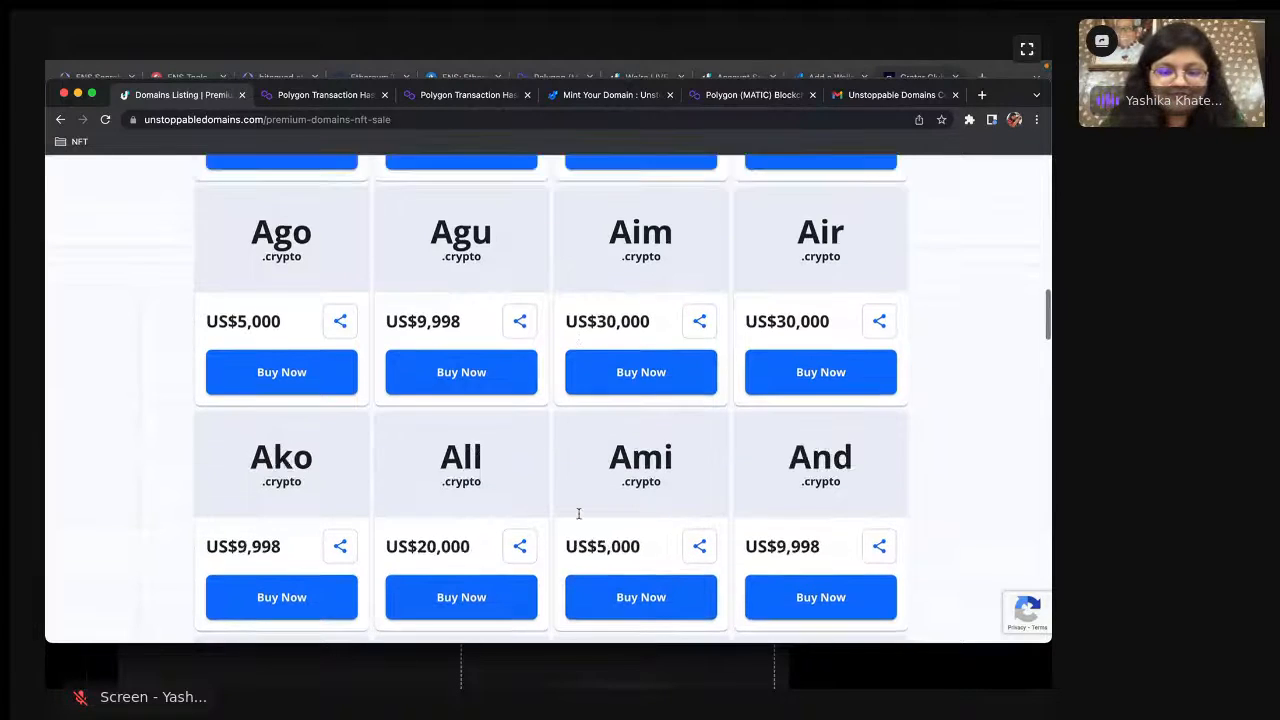
scroll(578, 513, "down", 20)
scroll(578, 517, "up", 5)
scroll(579, 515, "up", 20)
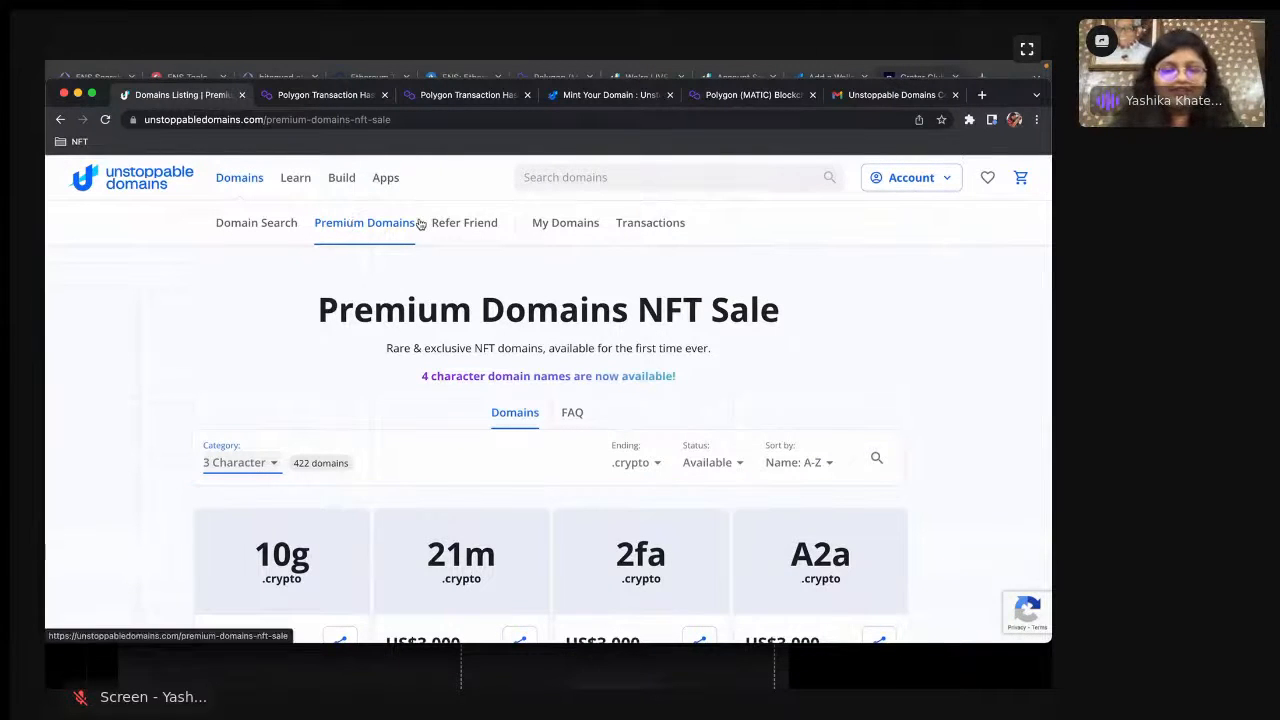
- Return to the owned domains, open the management page of yashemadethis.crypto and review its profile, socials and badges sections
left_click(560, 230)
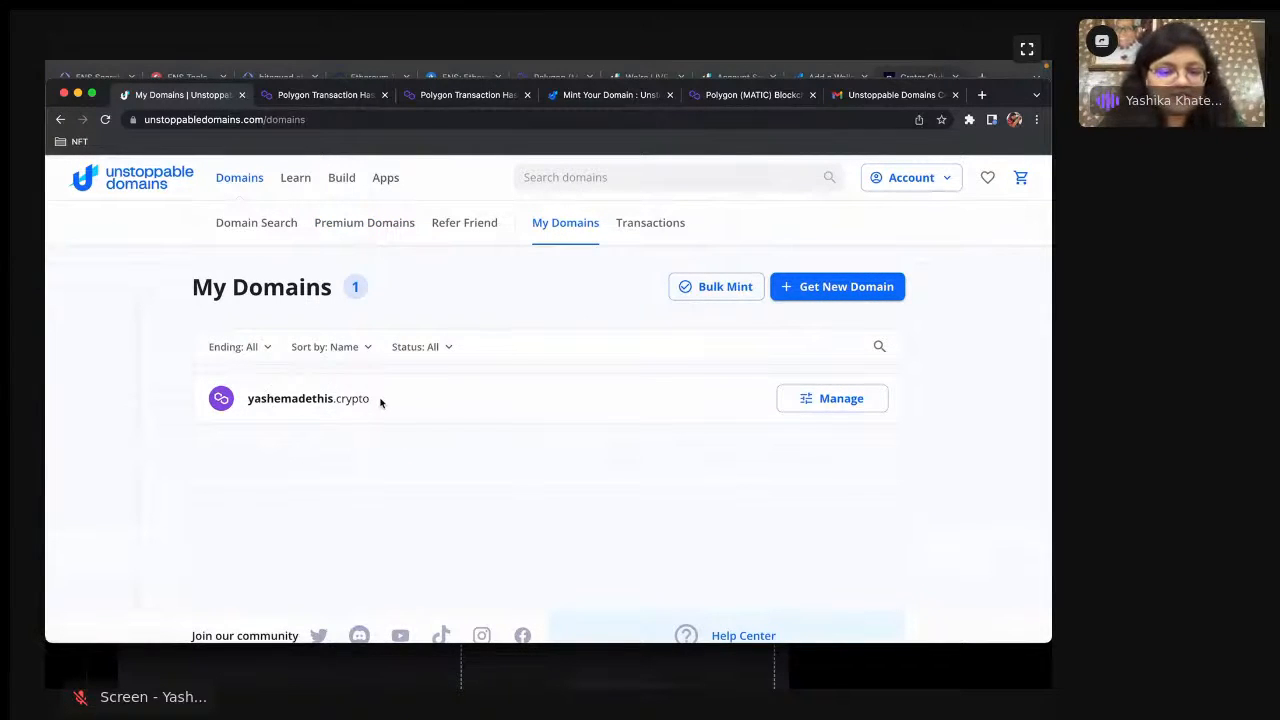
left_click(834, 400)
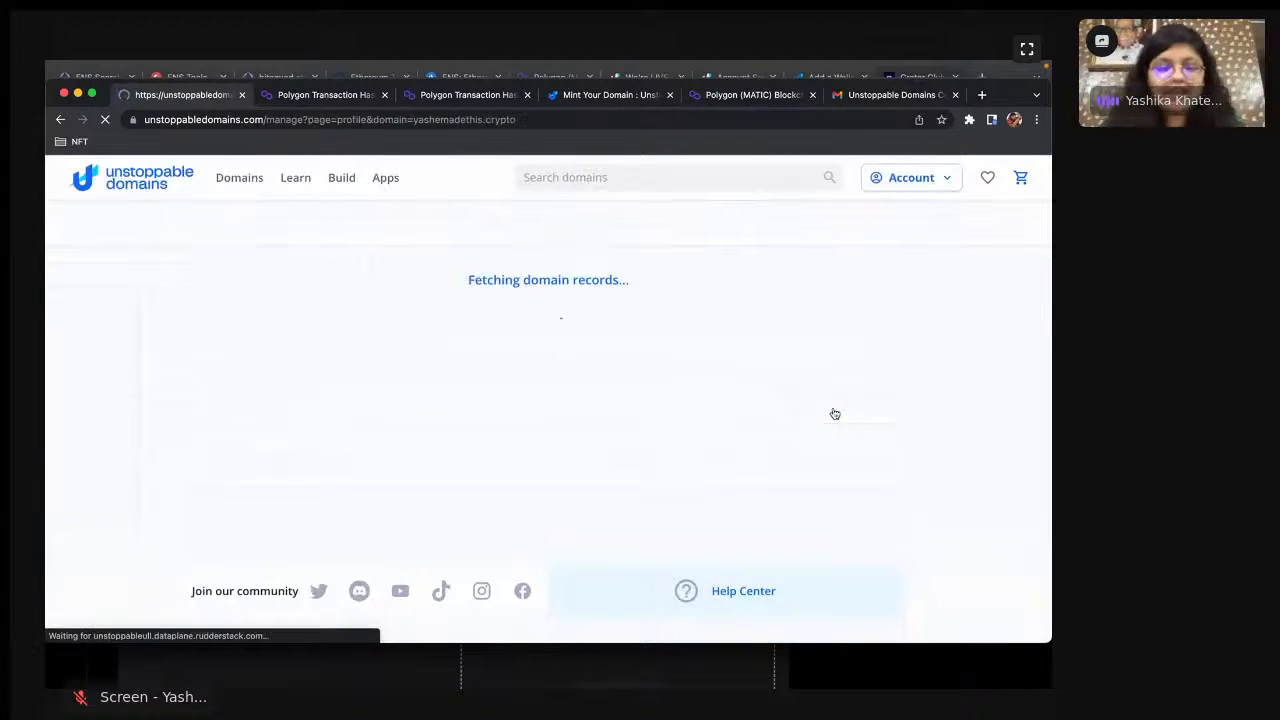
scroll(834, 412, "down", 2)
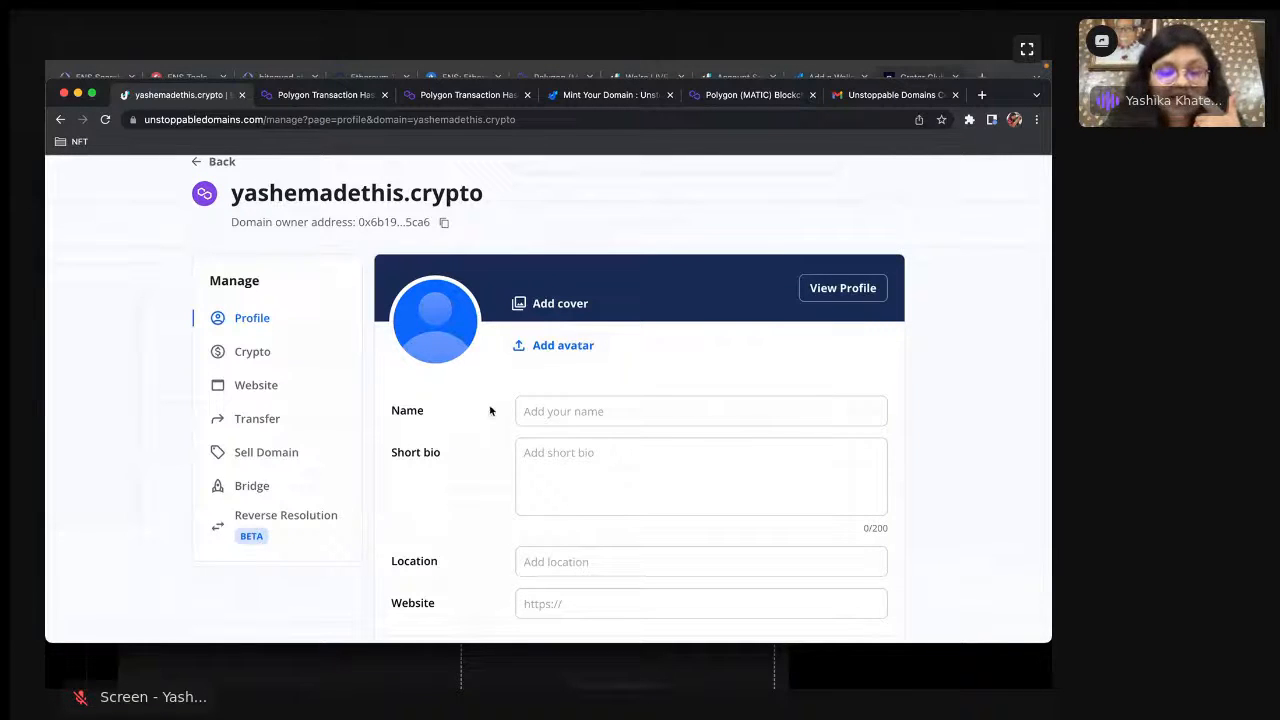
scroll(566, 463, "down", 1)
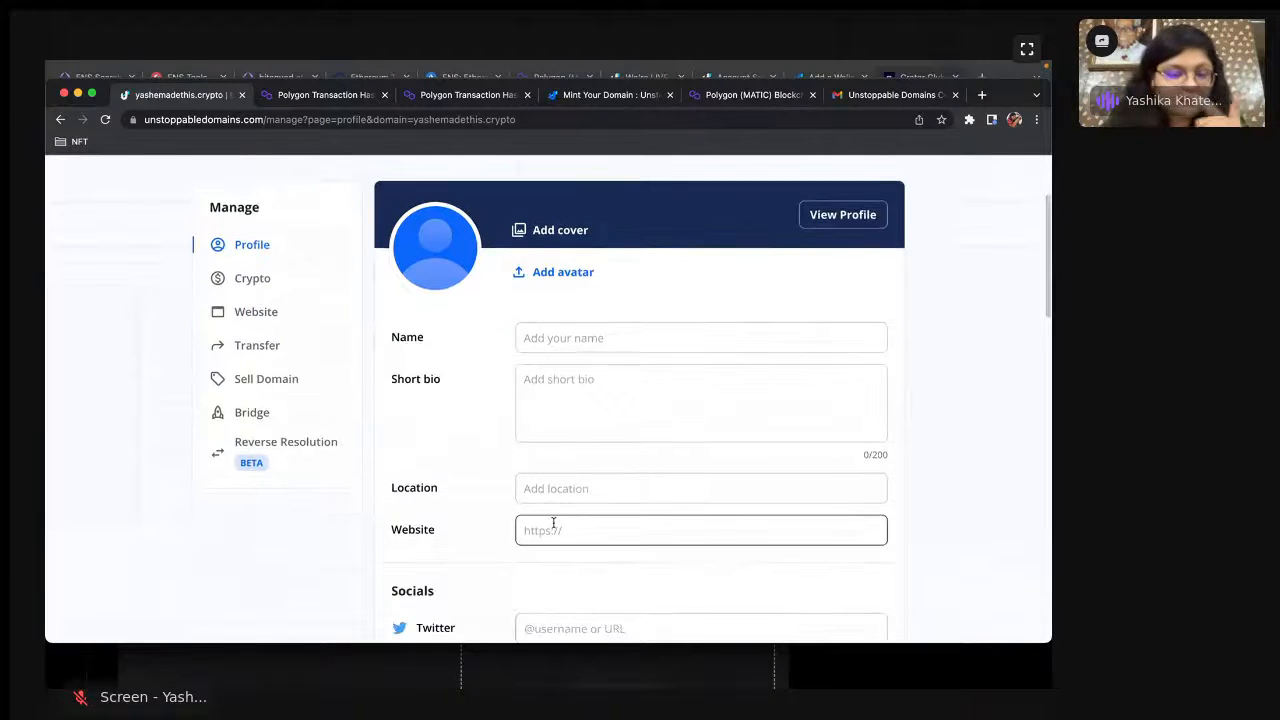
scroll(553, 523, "down", 1)
scroll(553, 523, "down", 5)
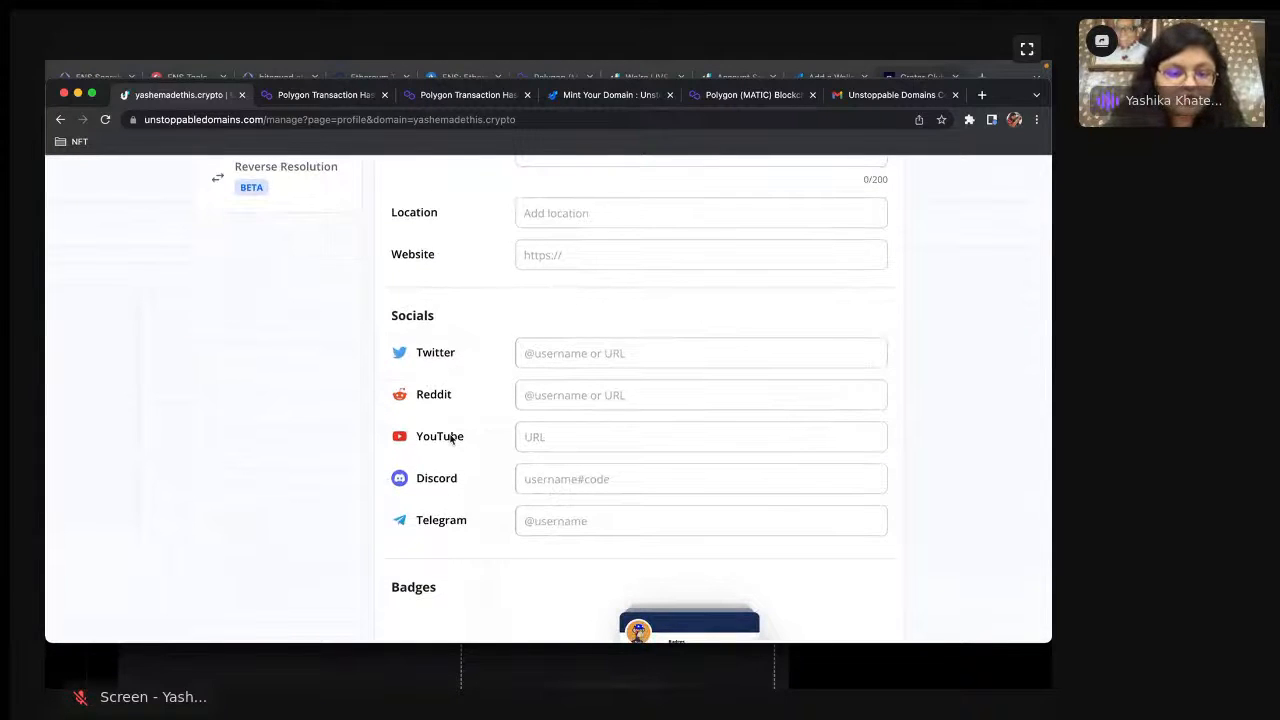
scroll(465, 560, "down", 5)
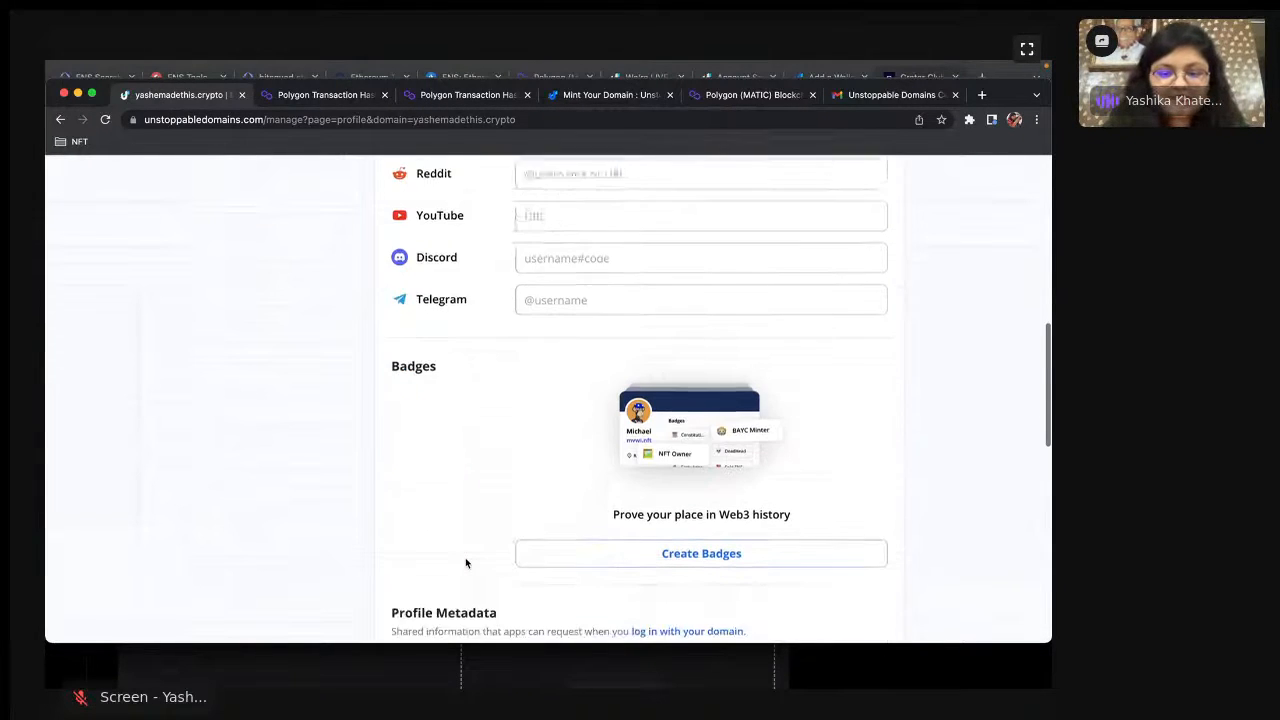
- Review the badges and profile metadata sections of yashemadethis.crypto, including the humanity check and email fields
scroll(539, 372, "down", 2)
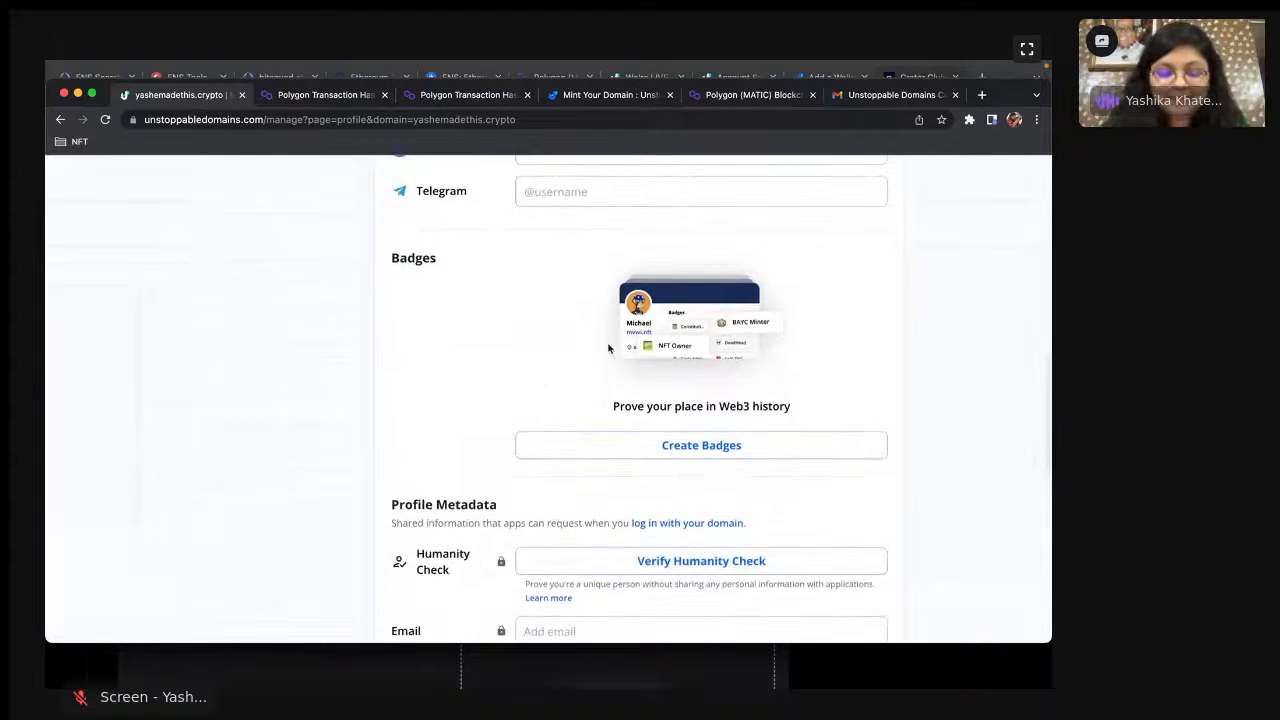
scroll(607, 487, "down", 2)
scroll(607, 487, "down", 2)
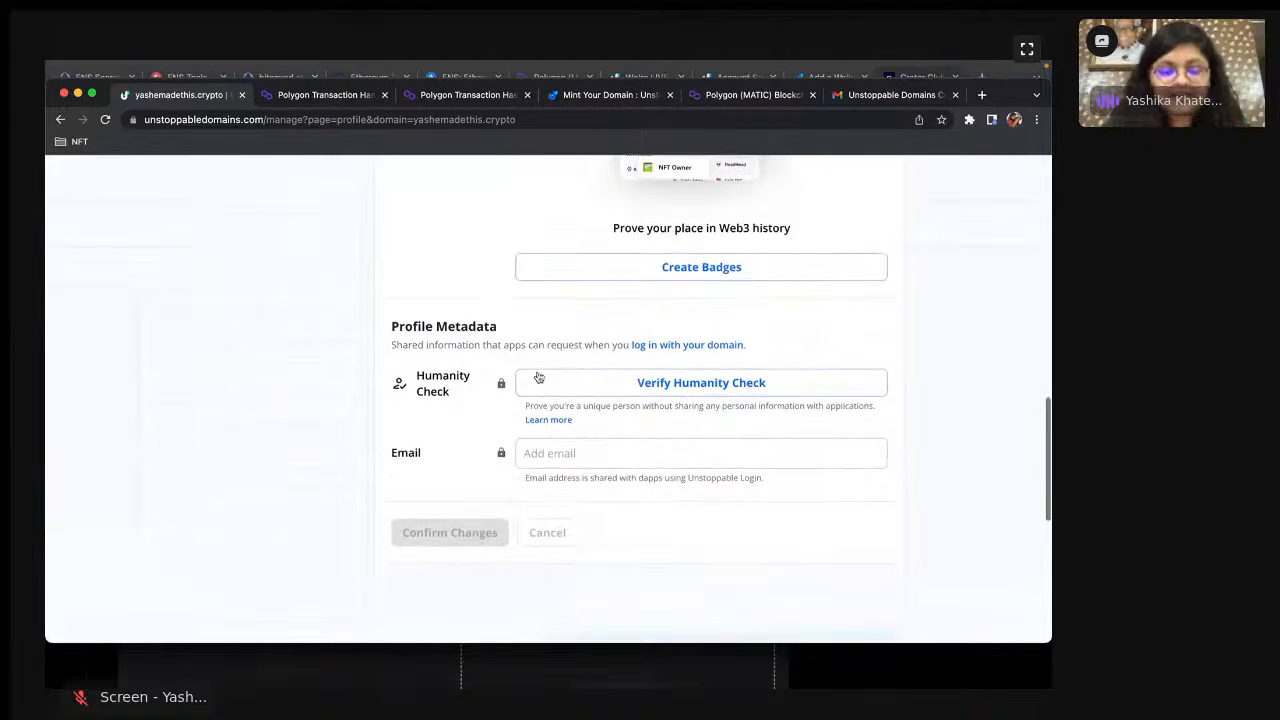
scroll(604, 401, "up", 15)
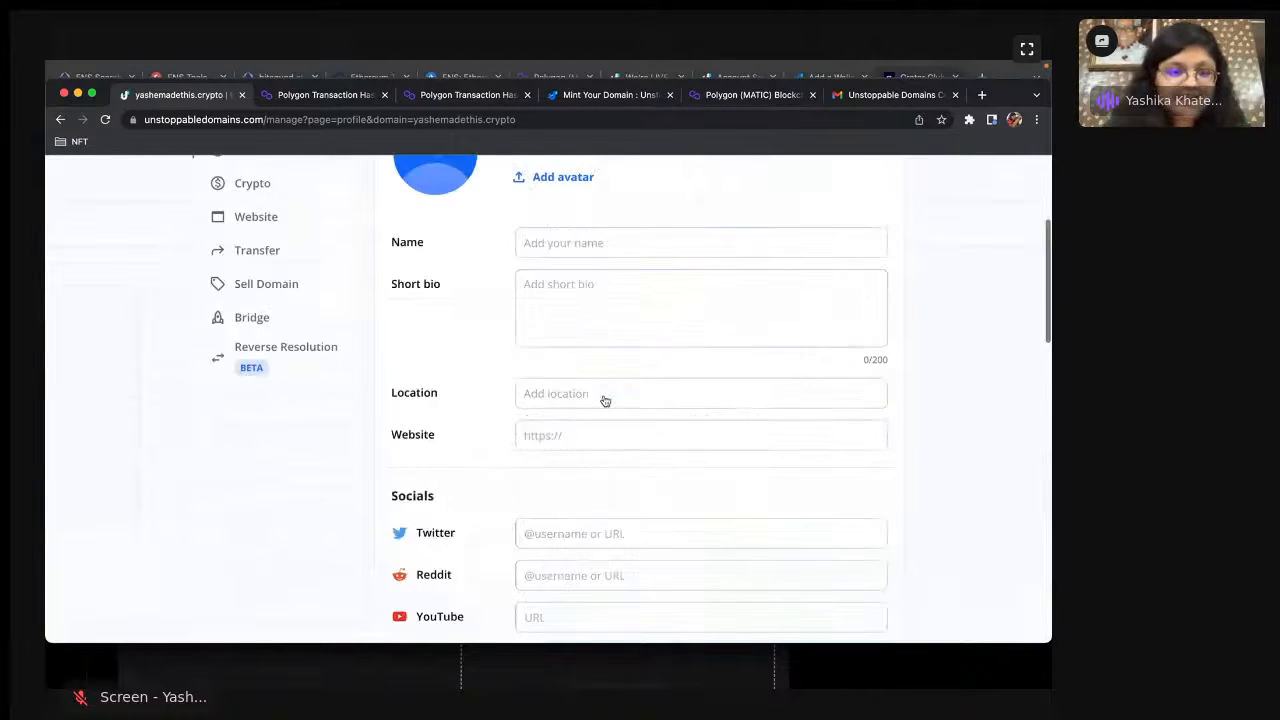
scroll(376, 309, "down", 2)
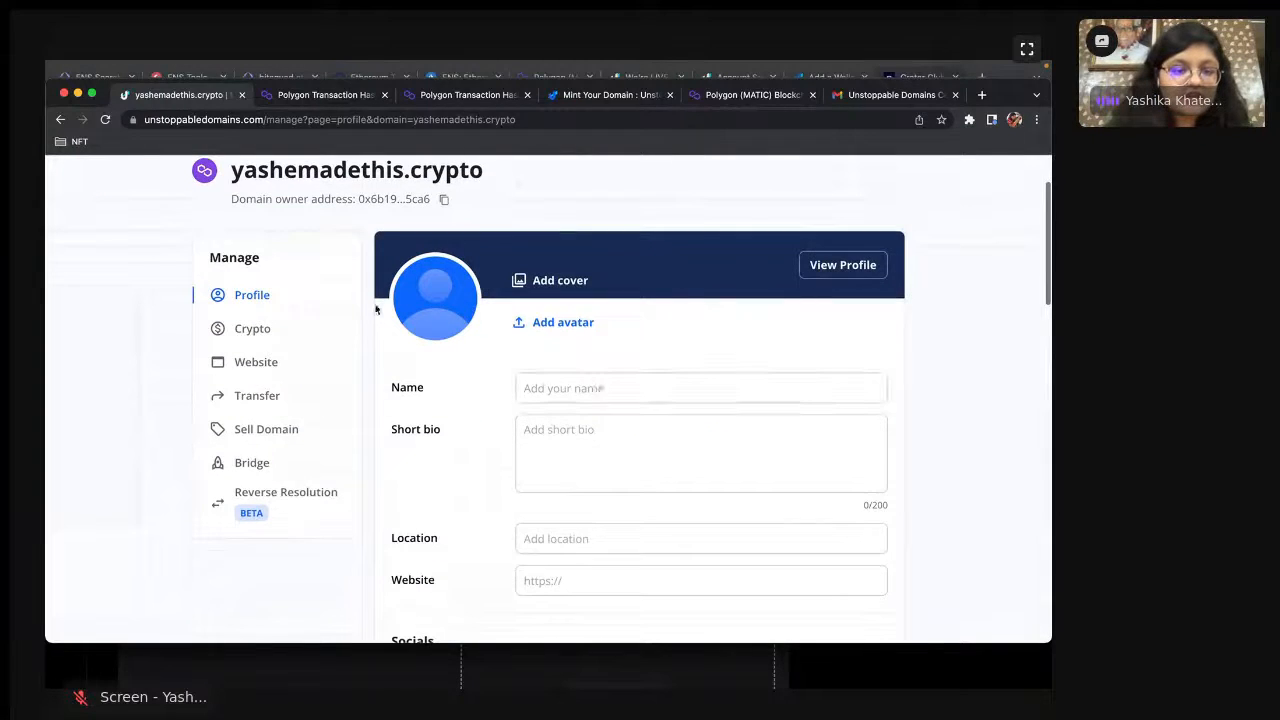
- Open the domain's crypto settings and review the cryptocurrency address fields from BTC to MATIC
left_click(252, 329)
scroll(470, 405, "down", 1)
scroll(473, 412, "down", 3)
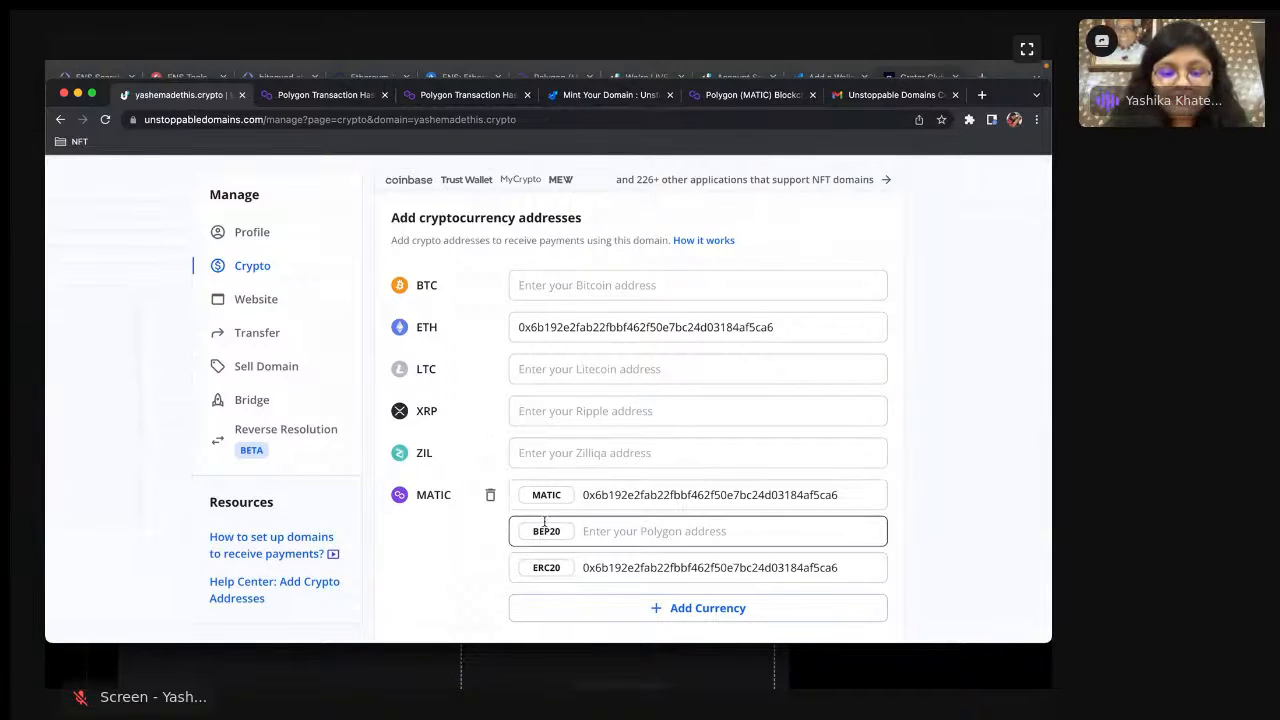
scroll(544, 522, "down", 3)
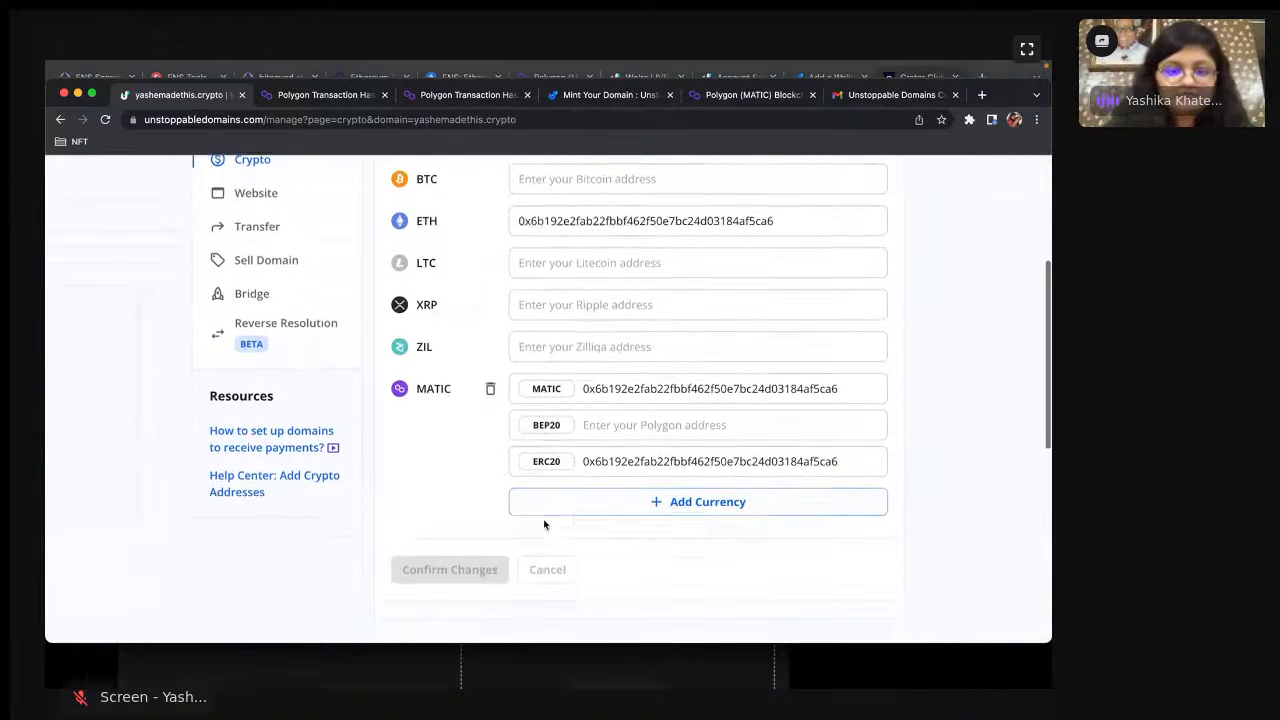
scroll(544, 522, "up", 3)
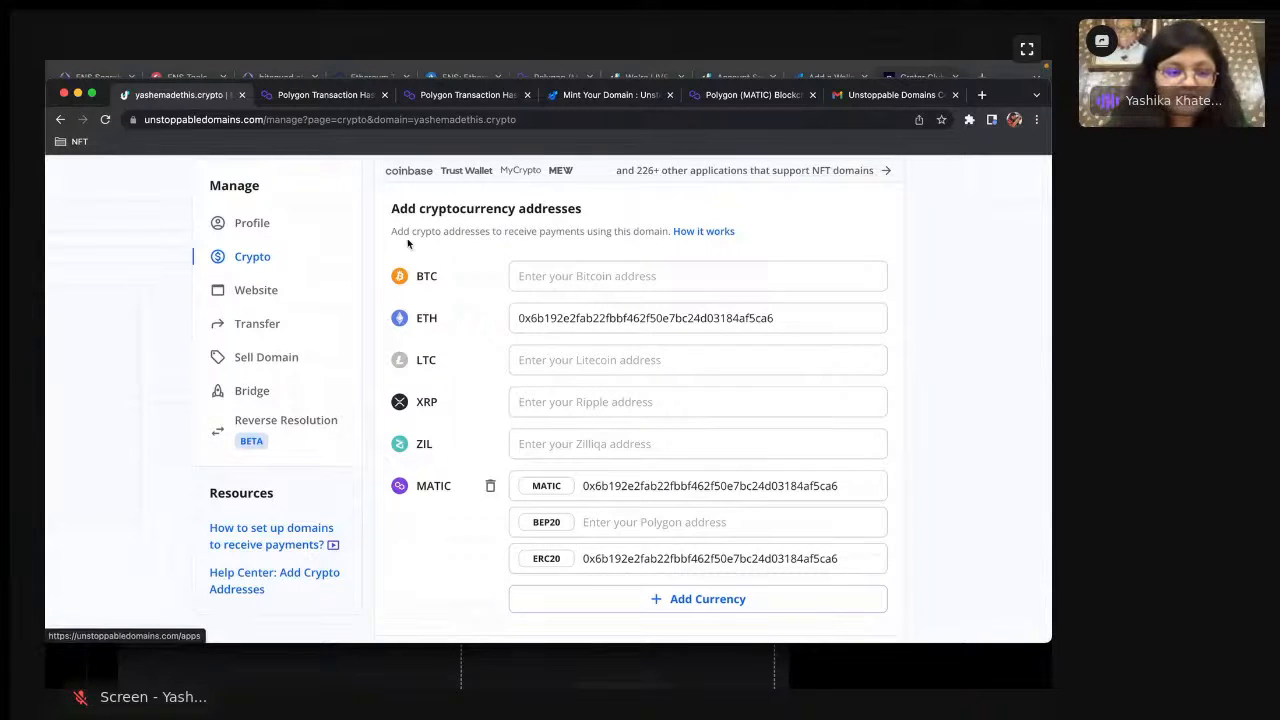
- Review the domain's website creation options and the form for transferring it to another address
left_click(229, 290)
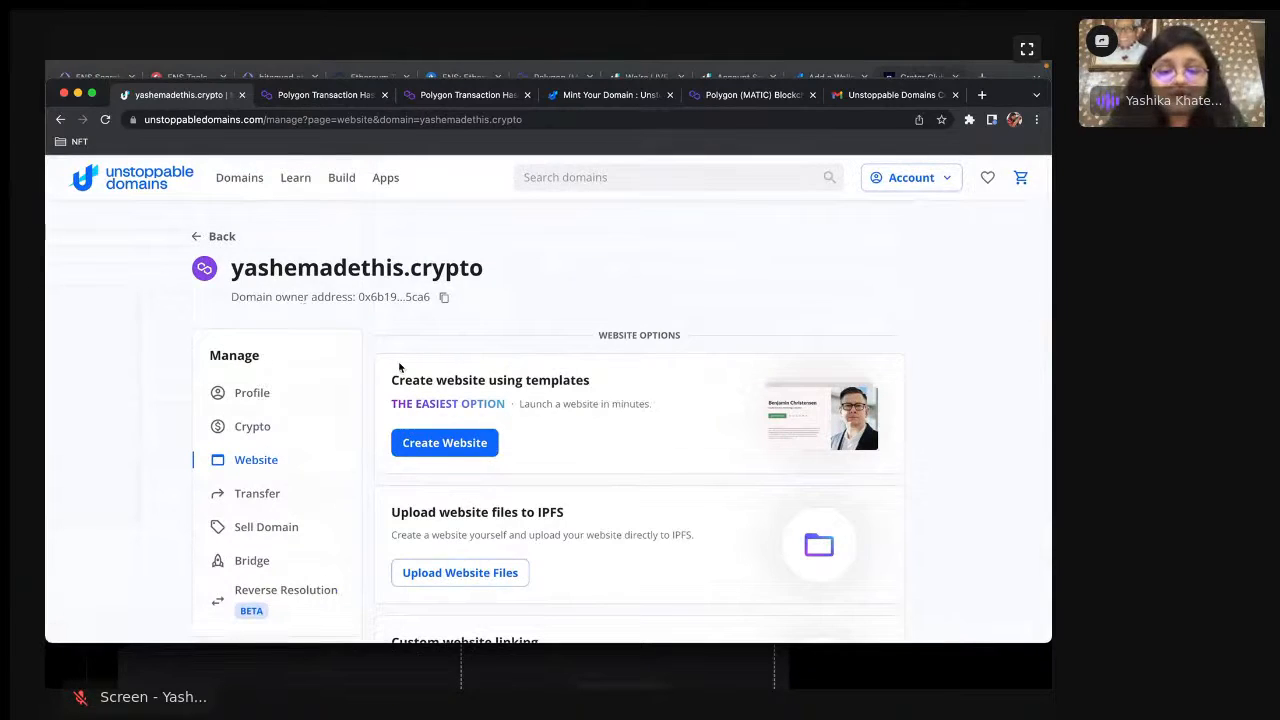
scroll(399, 368, "down", 3)
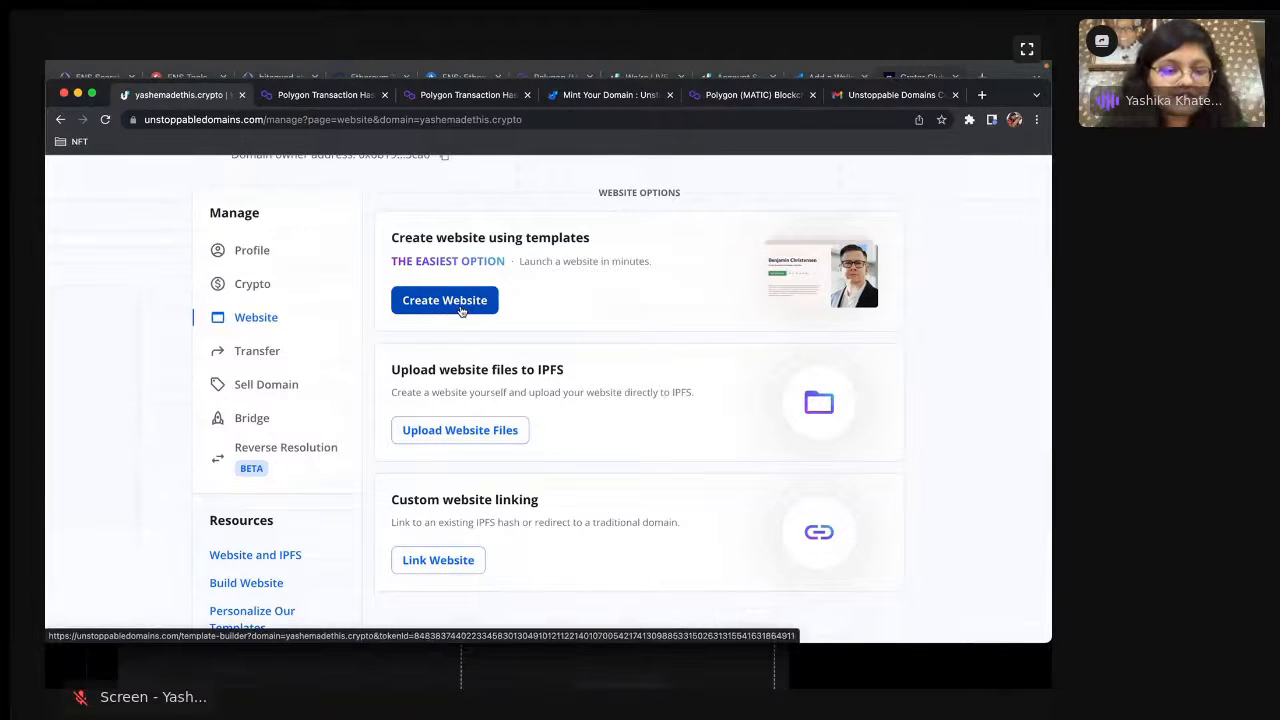
left_click(274, 352)
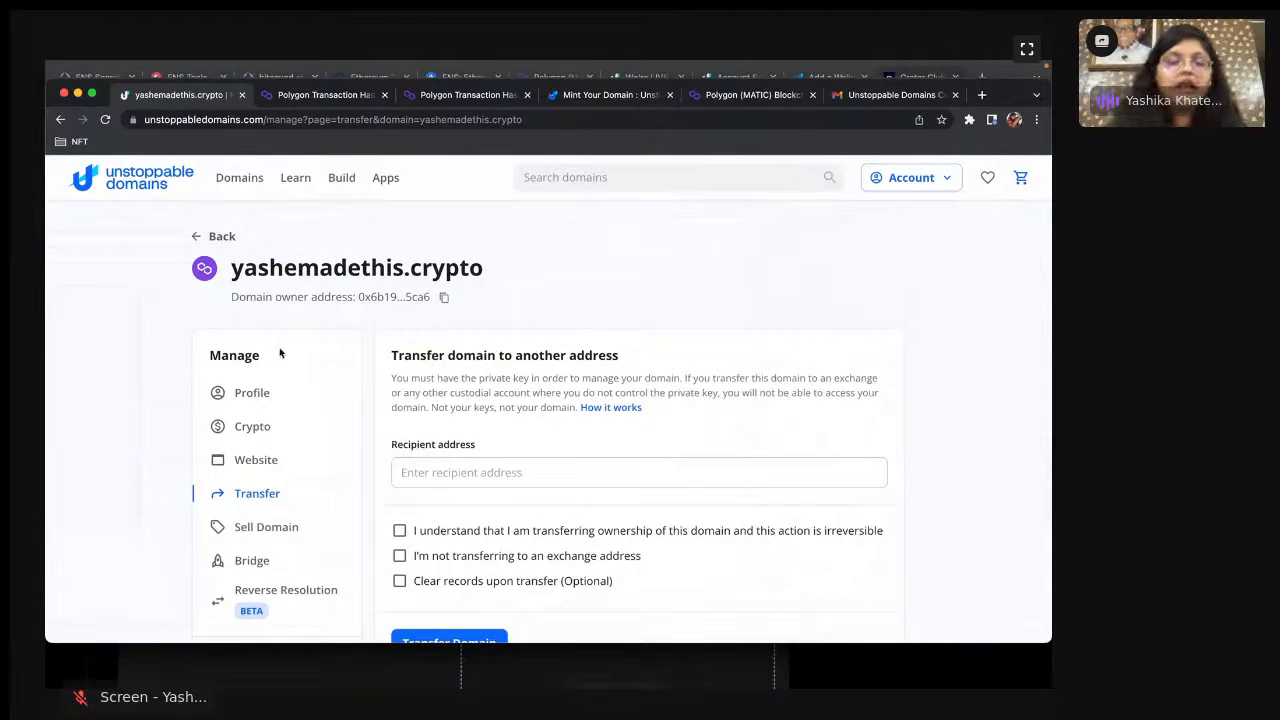
left_click(440, 478)
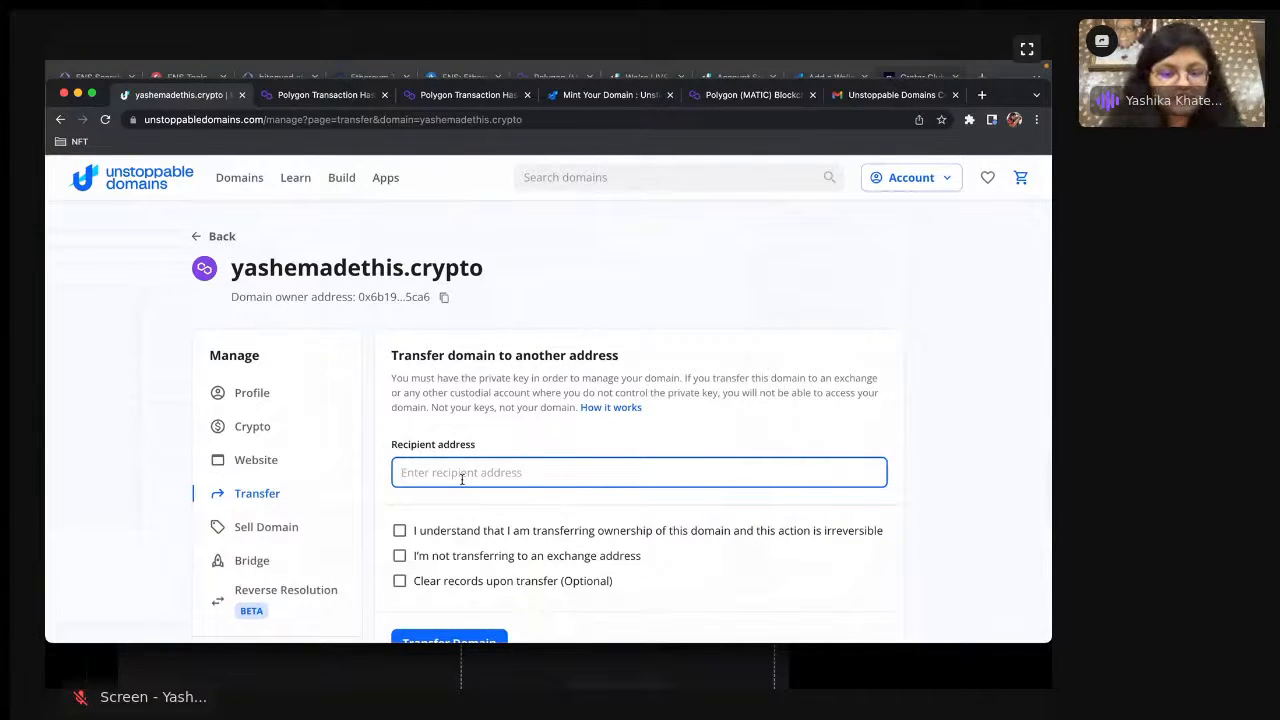
scroll(461, 479, "down", 2)
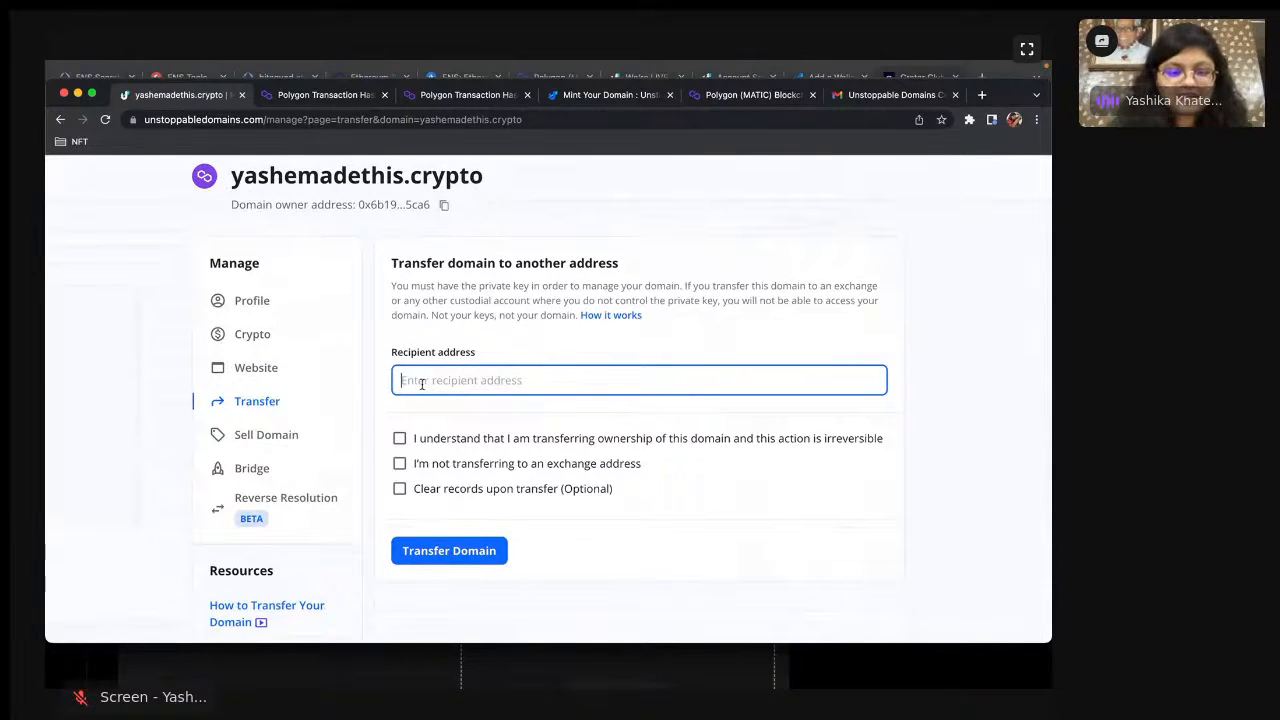
- Review the domain's selling options, including OpenSea, and check its bridge page
left_click(276, 437)
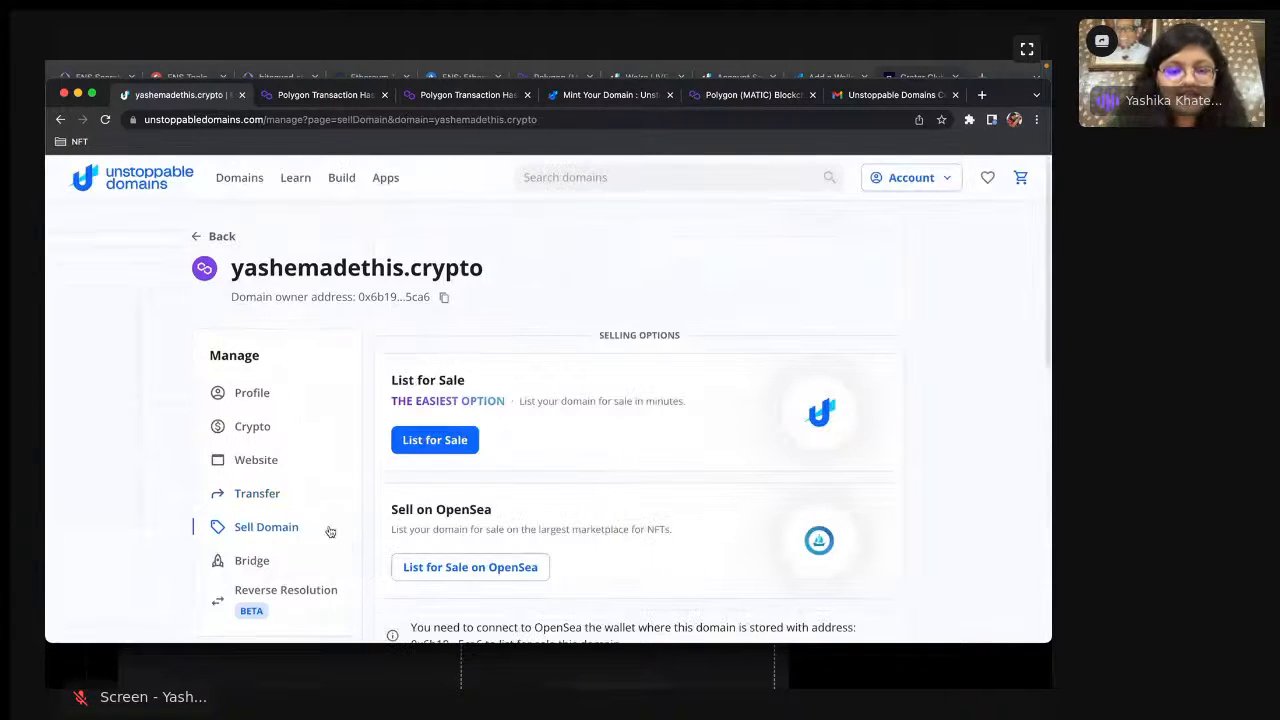
scroll(330, 531, "down", 3)
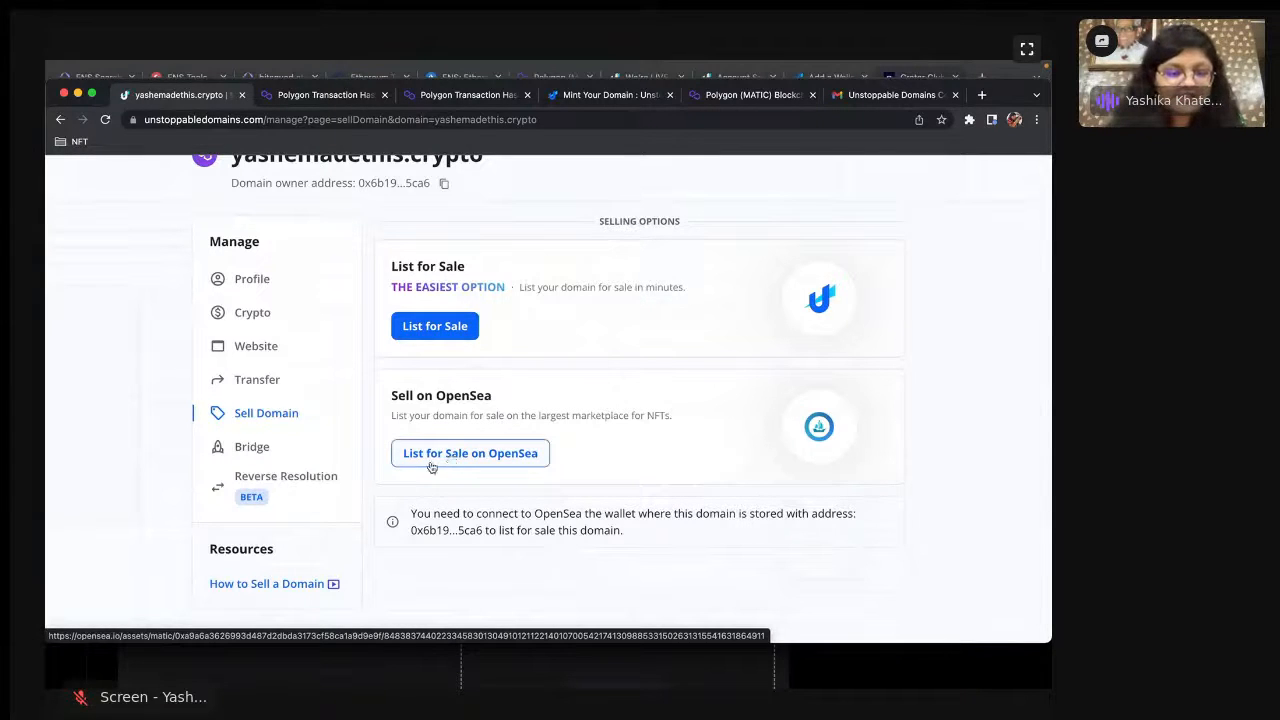
left_click(284, 455)
scroll(394, 491, "down", 3)
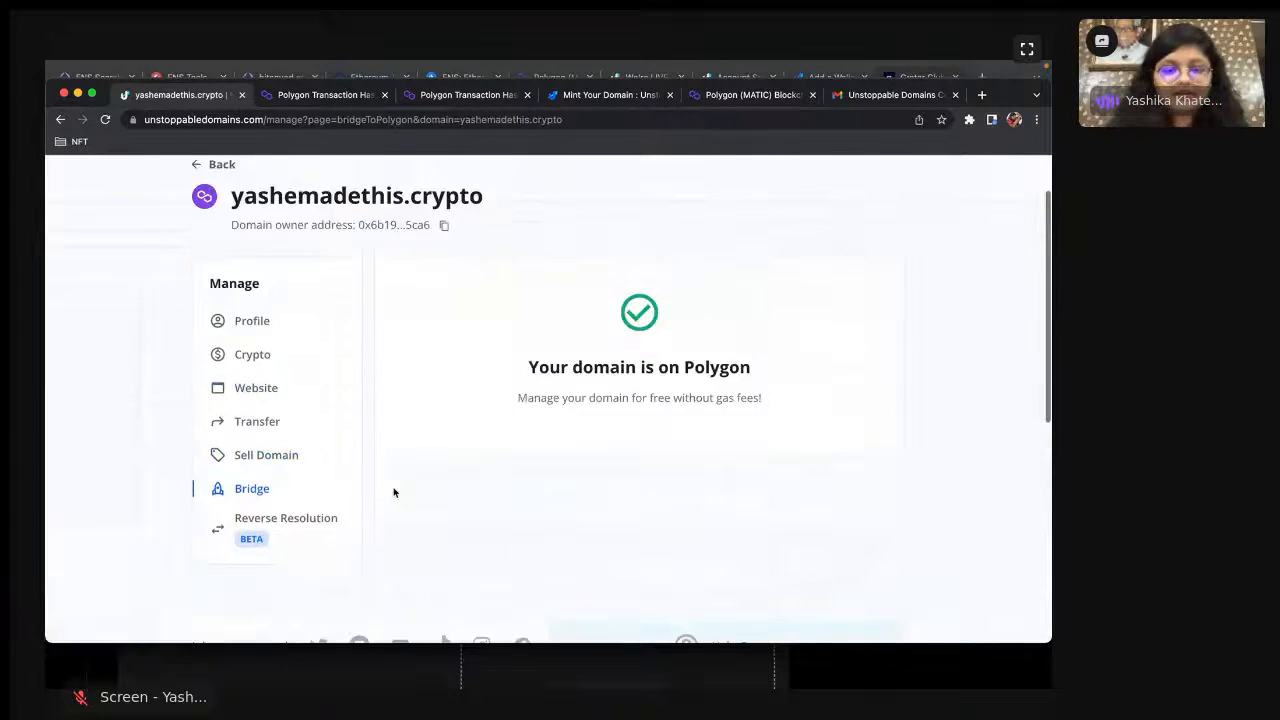
scroll(631, 318, "up", 1)
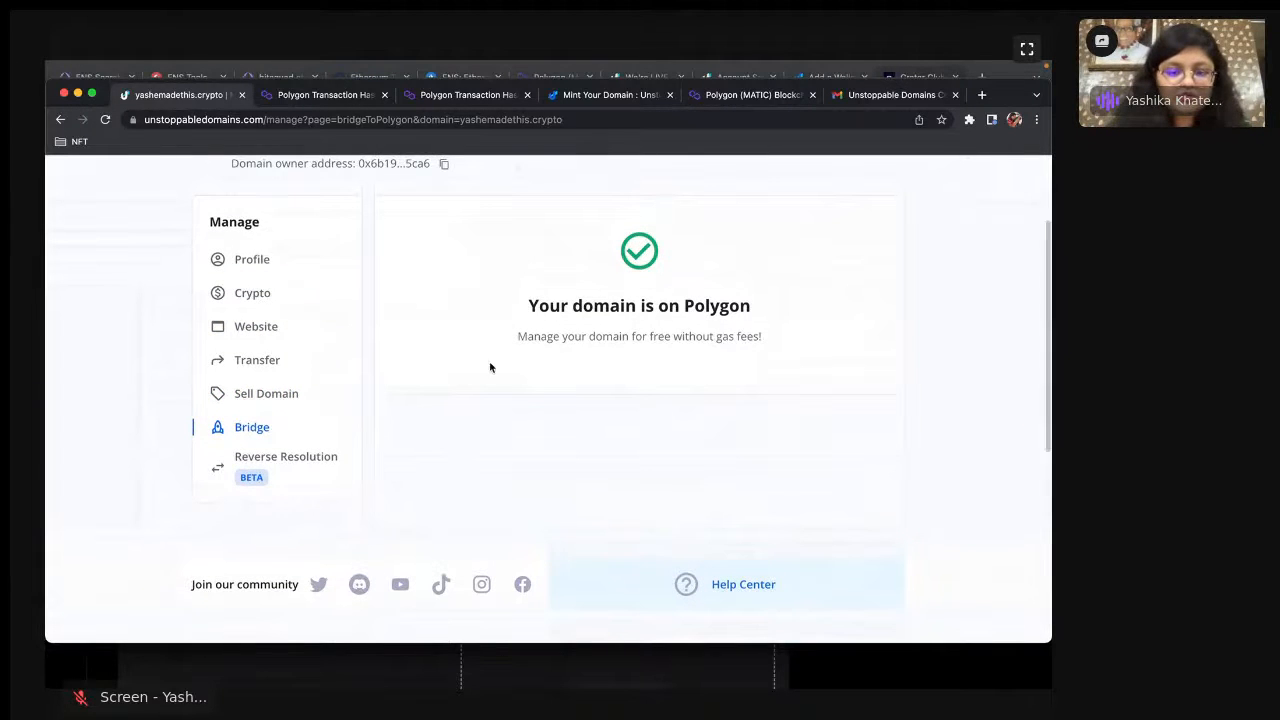
- Open the reverse resolution page and highlight the wallet address for which the domain can become primary
left_click(285, 466)
scroll(411, 500, "down", 1)
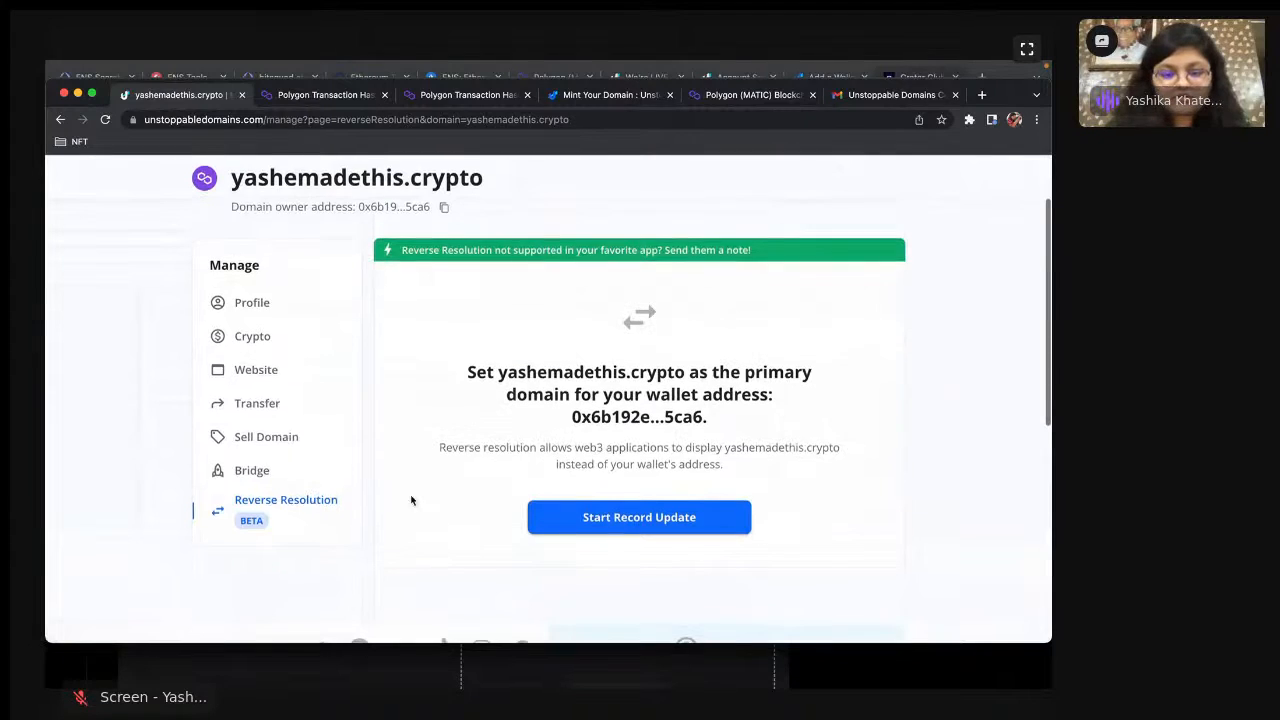
scroll(411, 500, "down", 1)
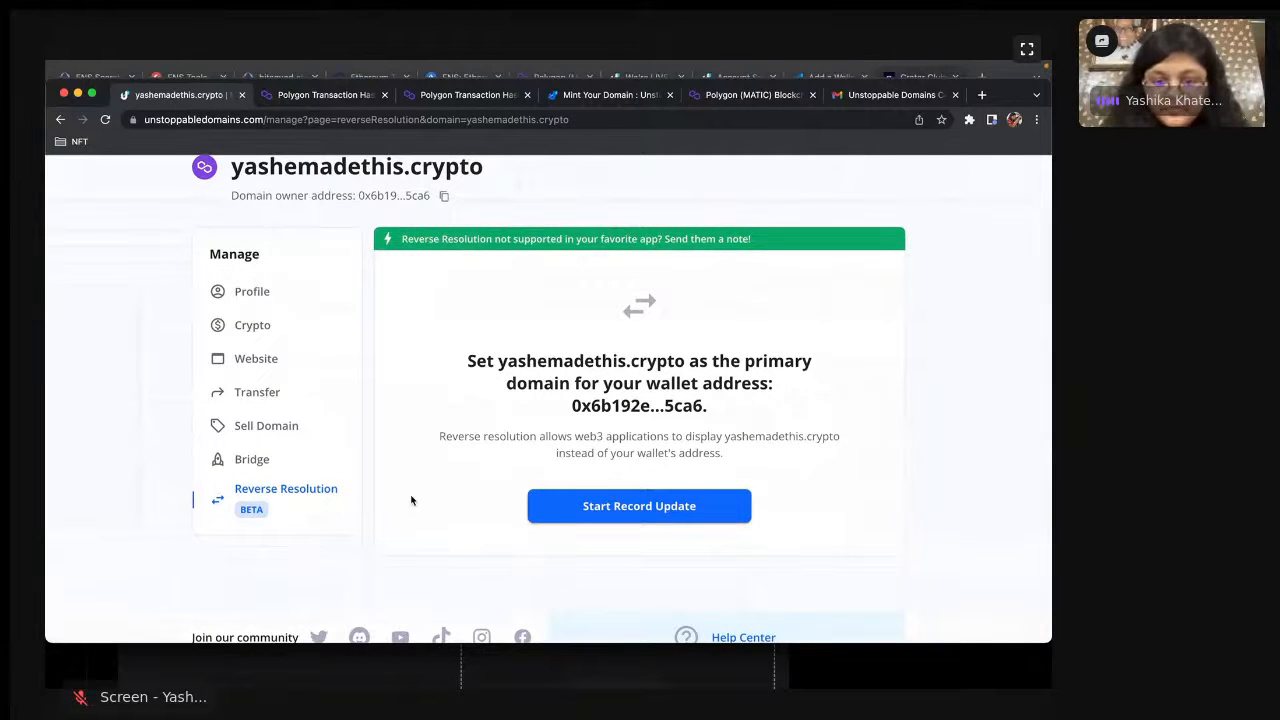
scroll(410, 500, "up", 1)
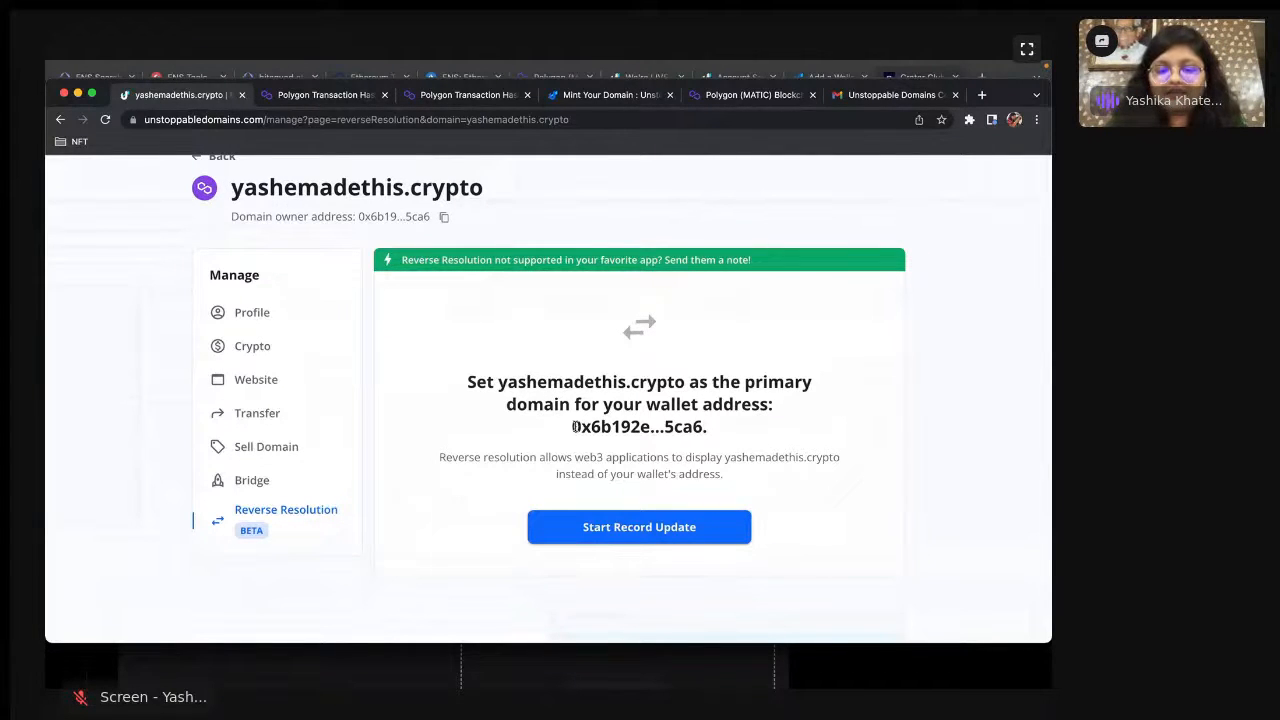
left_click_drag(575, 426, 705, 426)
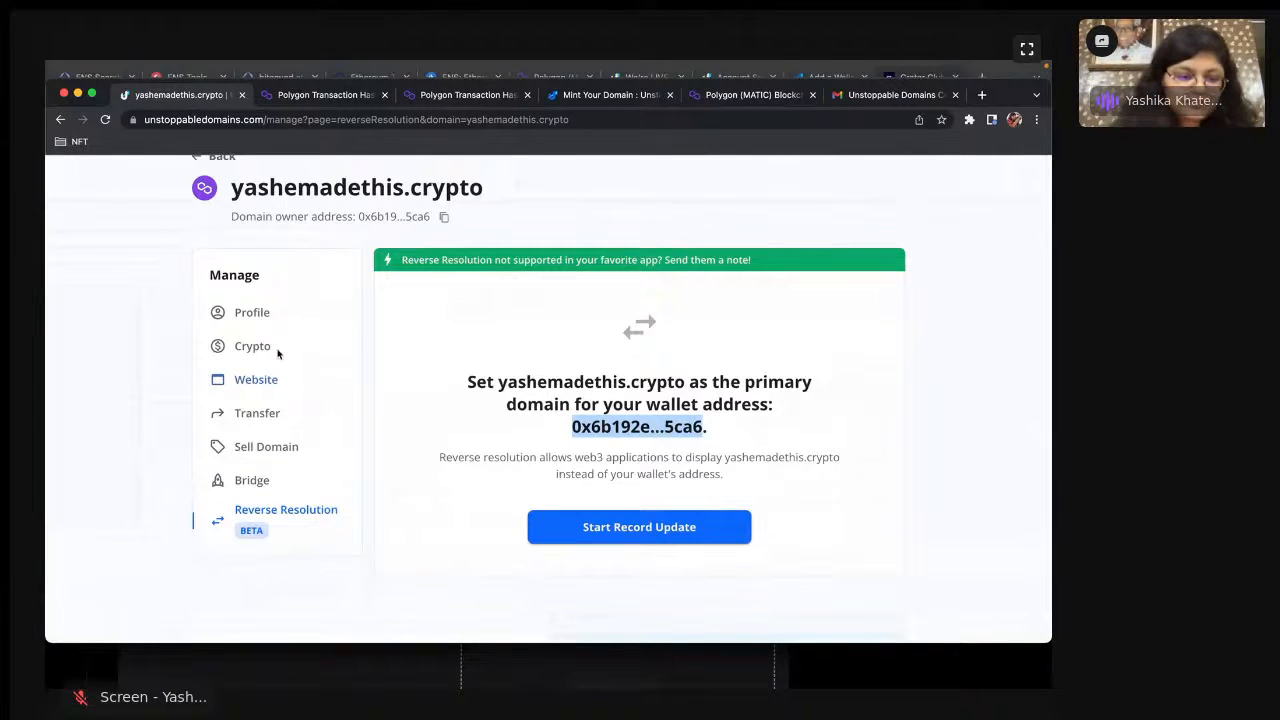
- Start a website for yashemadethis.crypto from templates, choosing the Personal page type and the Portfolio template
left_click(251, 313)
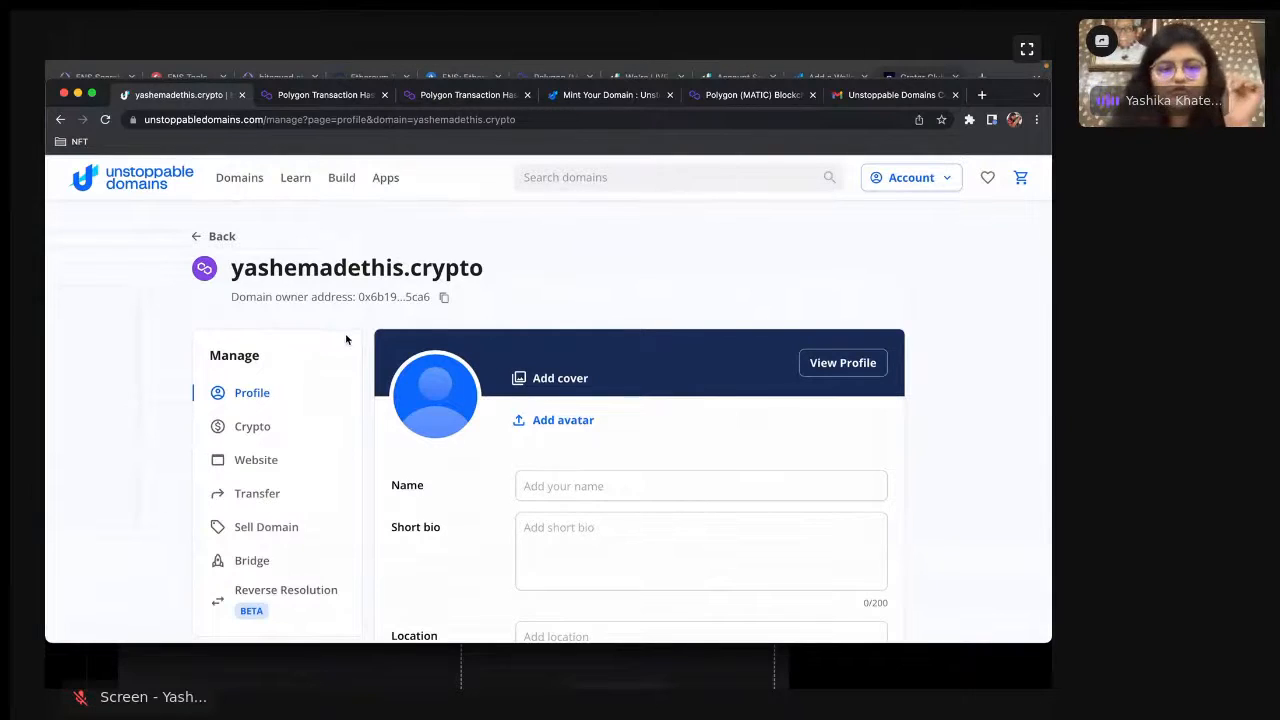
left_click(258, 460)
left_click(470, 444)
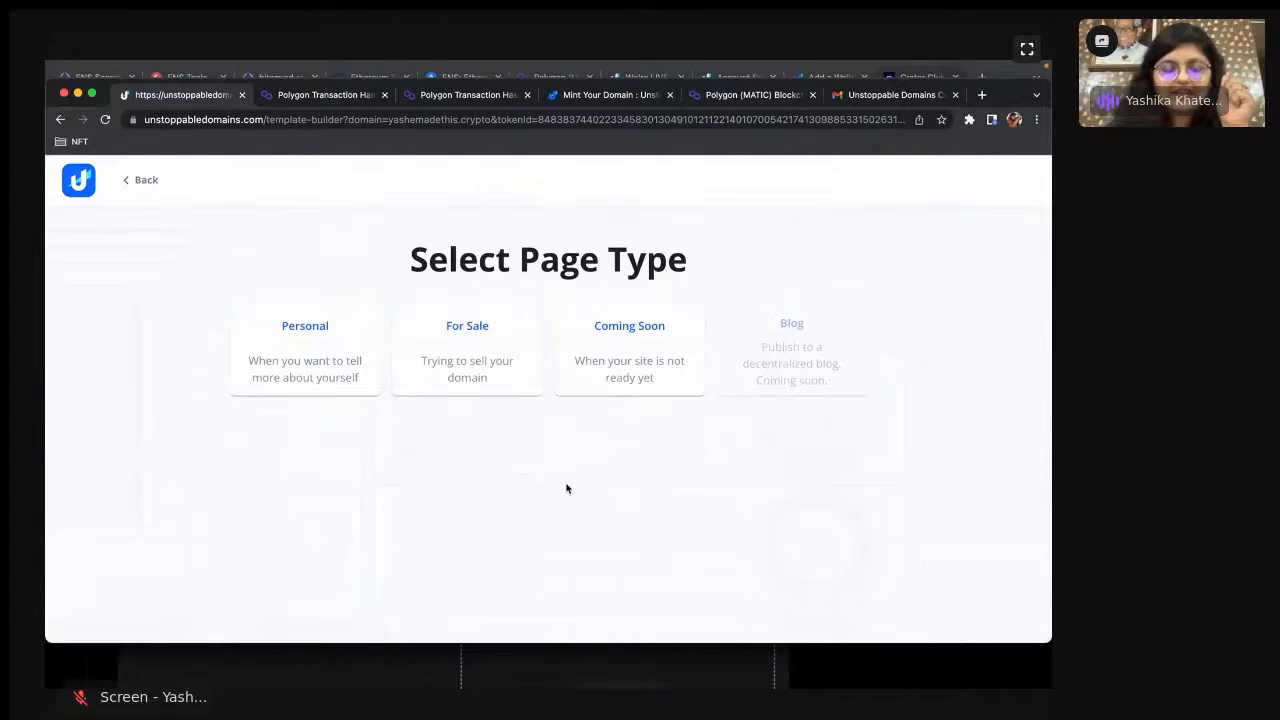
left_click(316, 330)
scroll(373, 553, "down", 1)
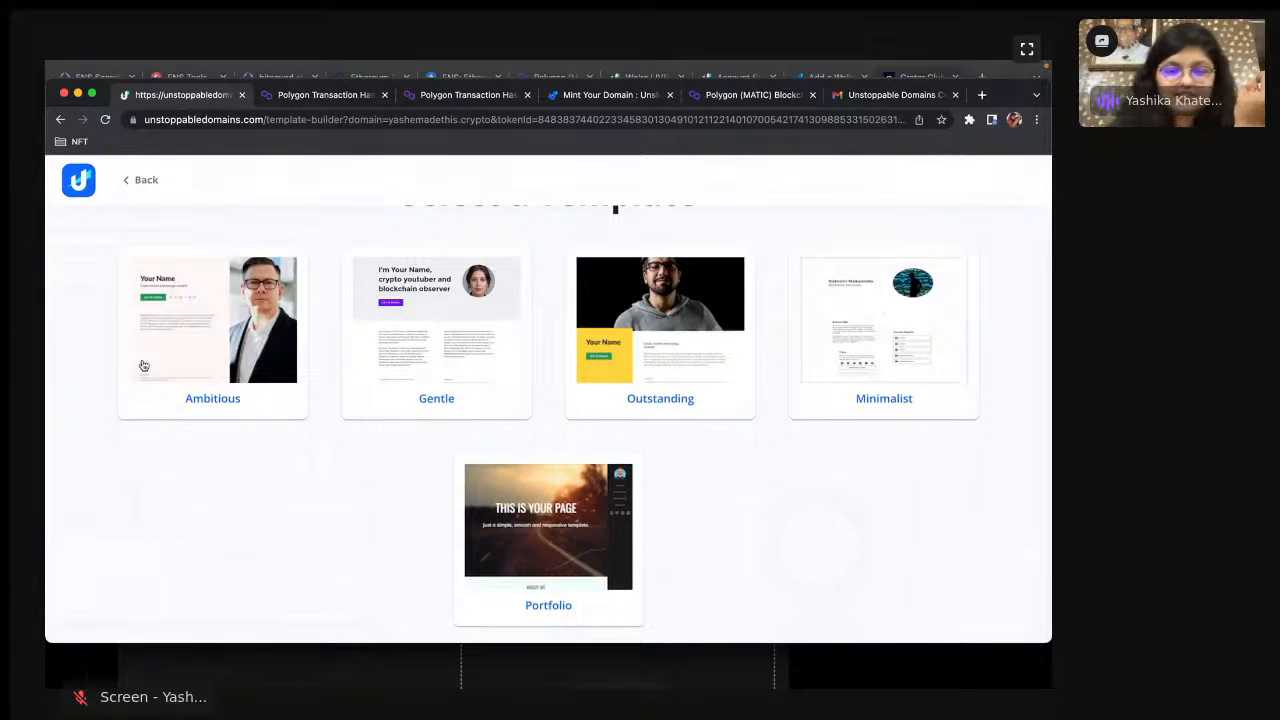
left_click(553, 556)
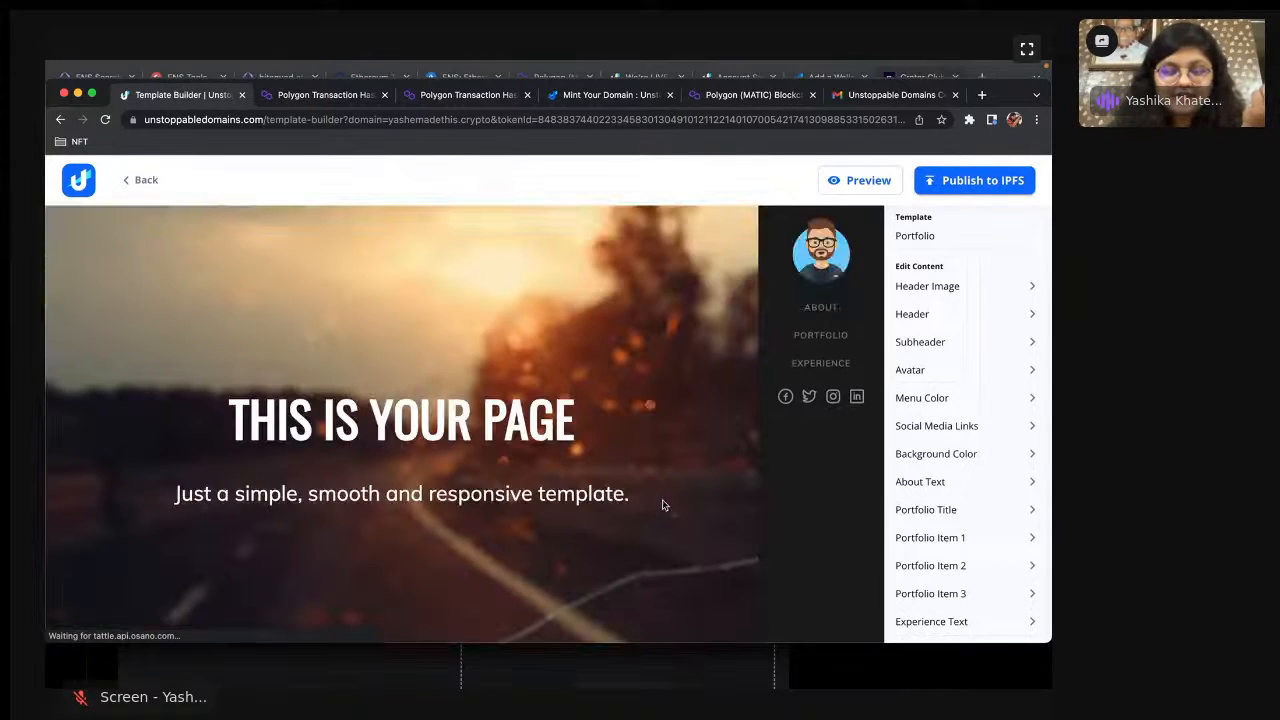
- Examine the Portfolio template's header, About, Portfolio and Experience sections and look at its background color setting without changing it
scroll(662, 505, "down", 2)
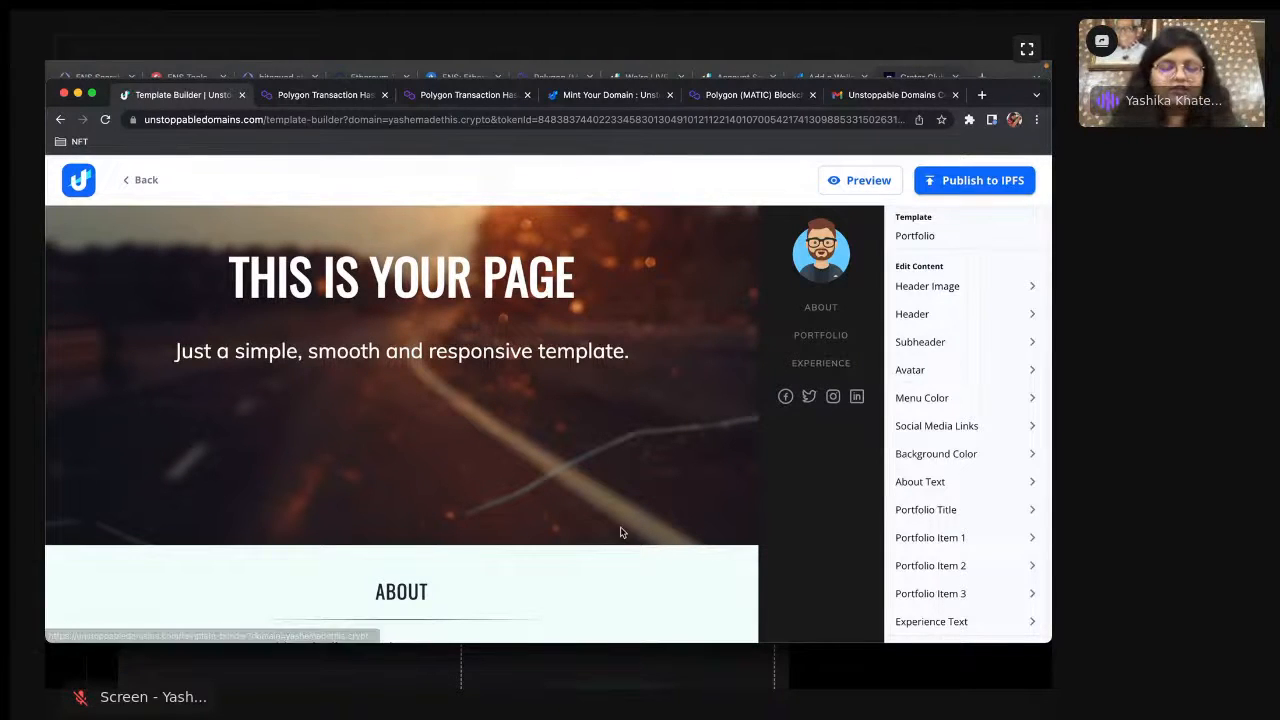
scroll(620, 526, "down", 1)
scroll(620, 526, "up", 2)
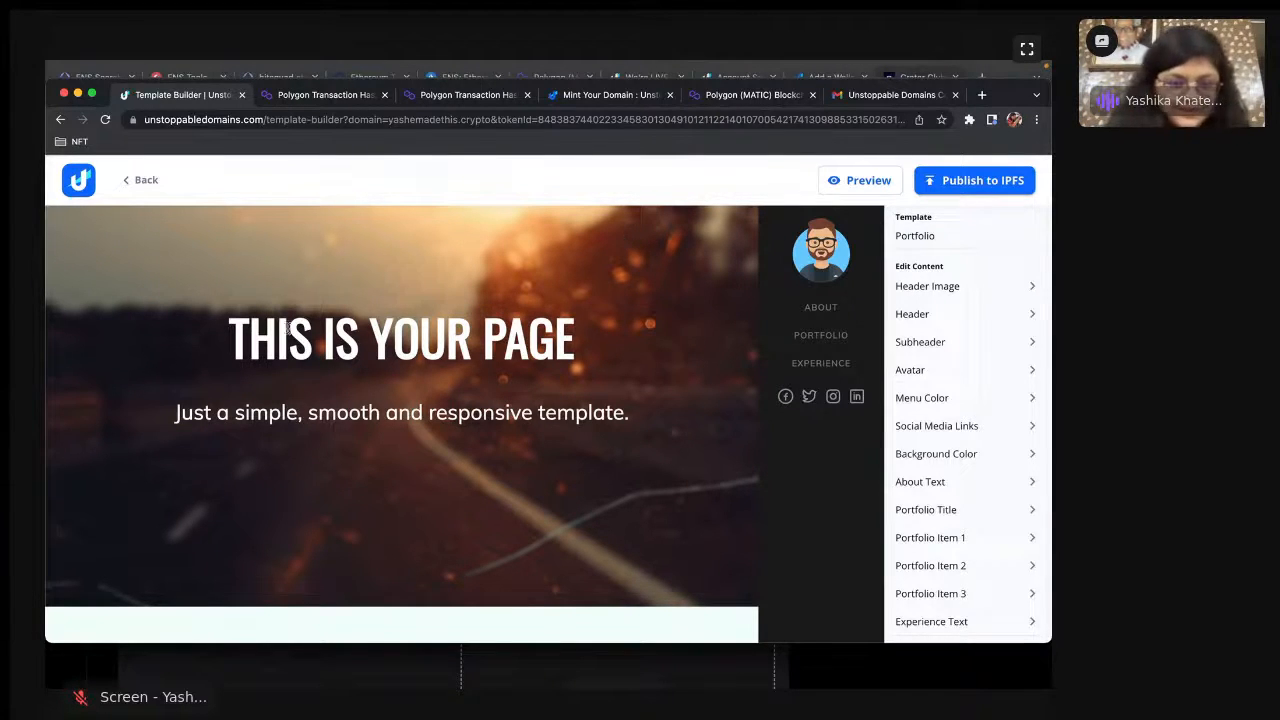
scroll(638, 389, "down", 2)
scroll(639, 395, "down", 3)
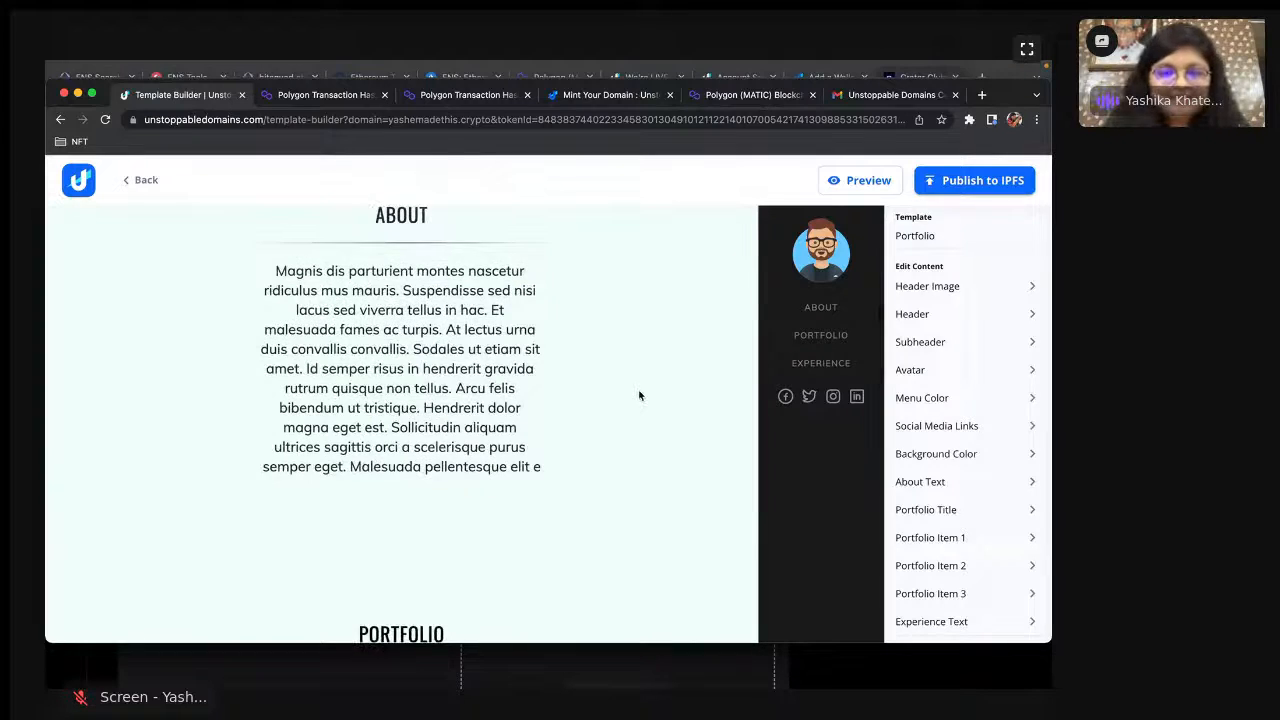
scroll(639, 395, "down", 1)
scroll(639, 395, "up", 1)
scroll(639, 395, "down", 4)
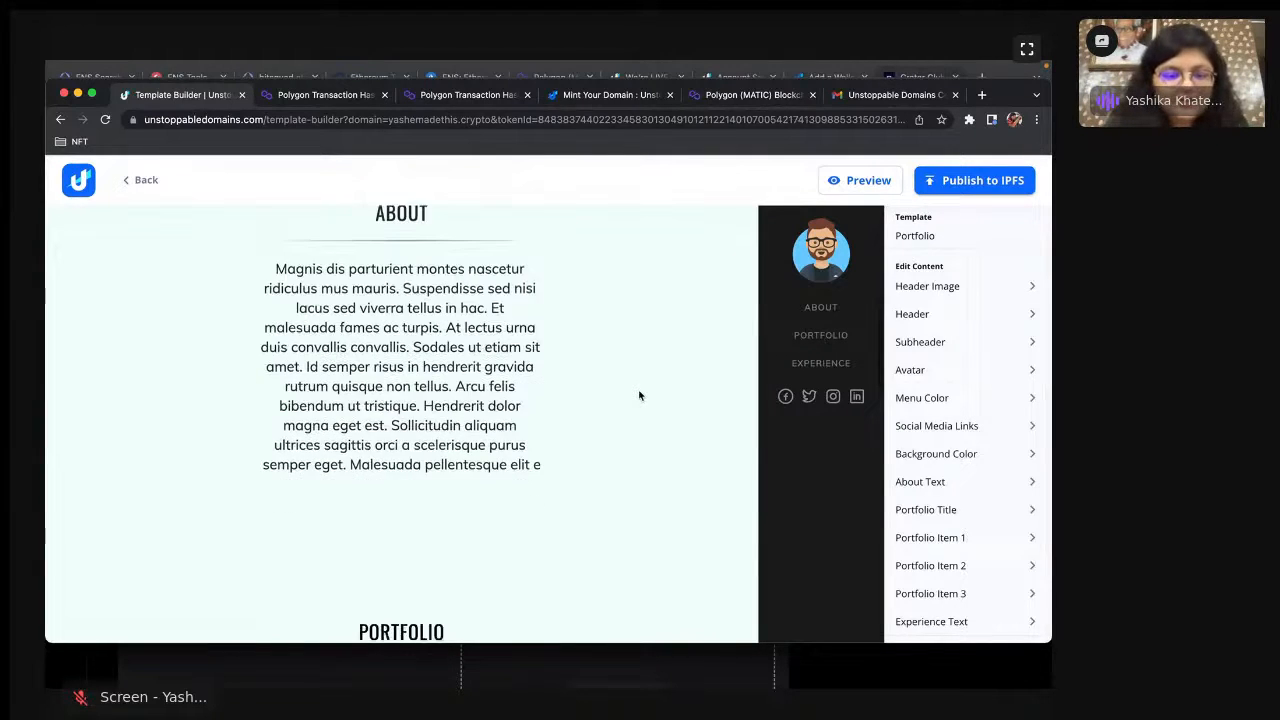
scroll(639, 395, "down", 8)
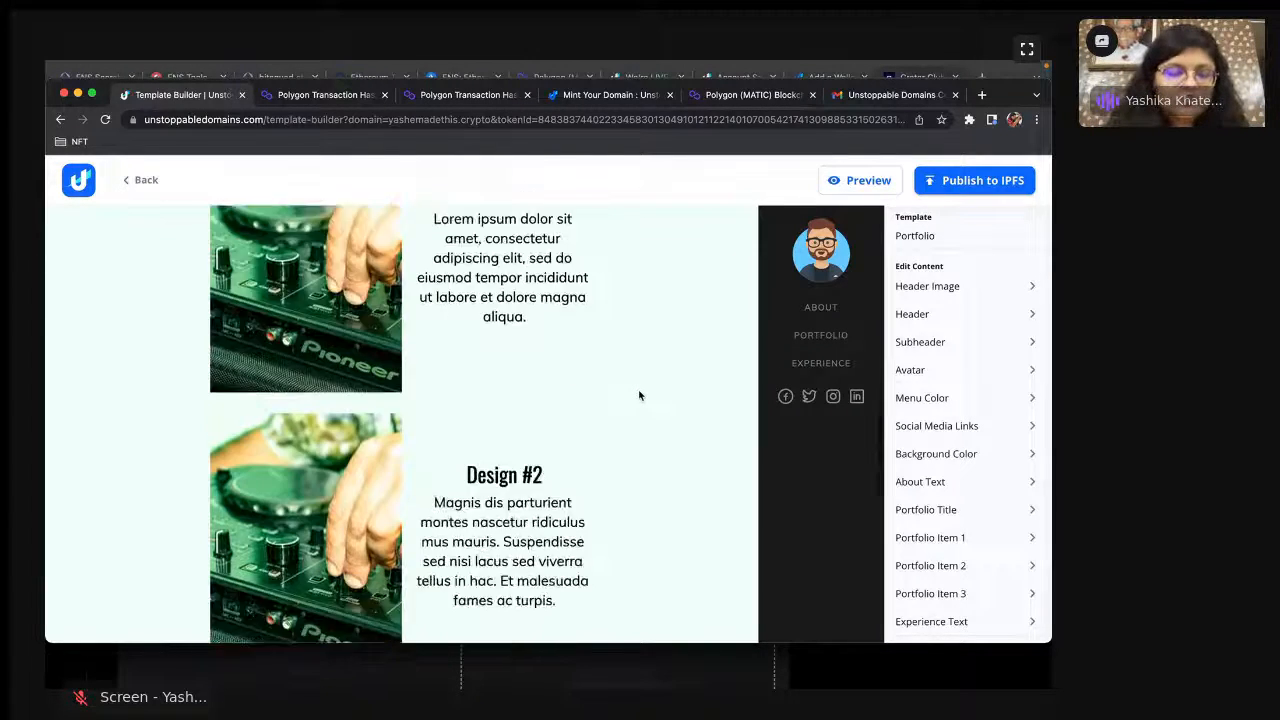
scroll(639, 395, "down", 4)
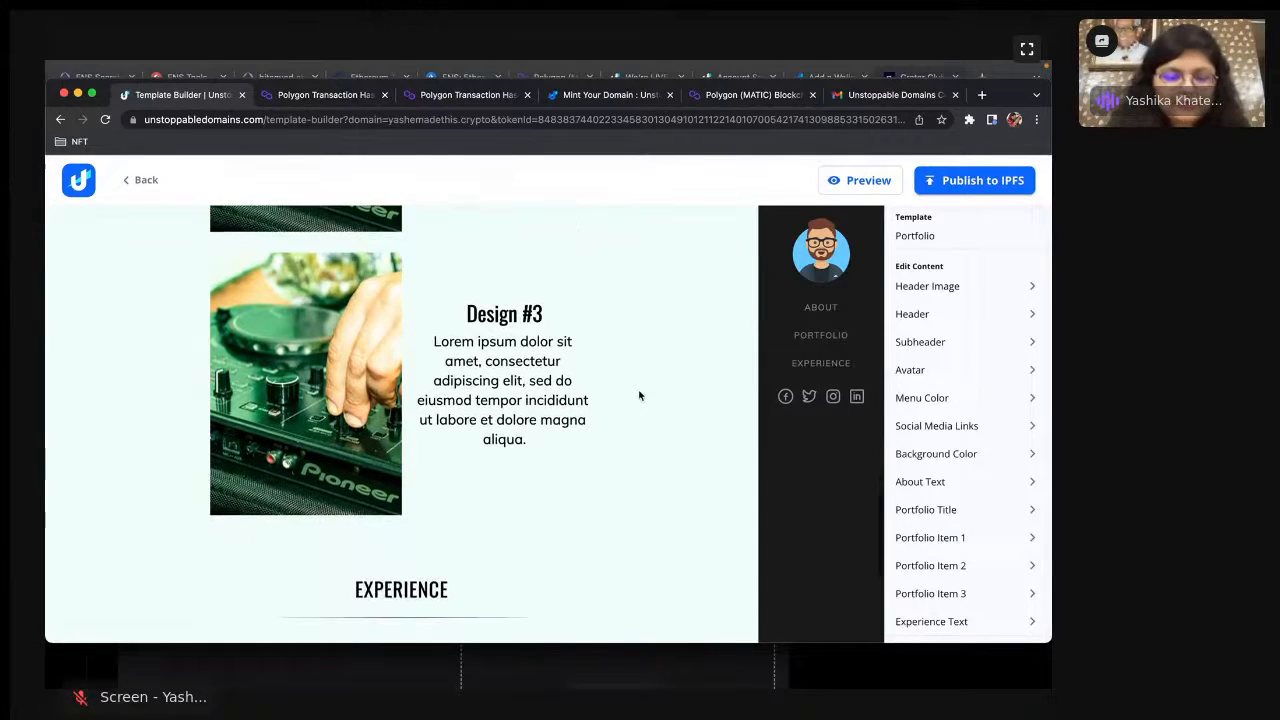
scroll(639, 395, "down", 2)
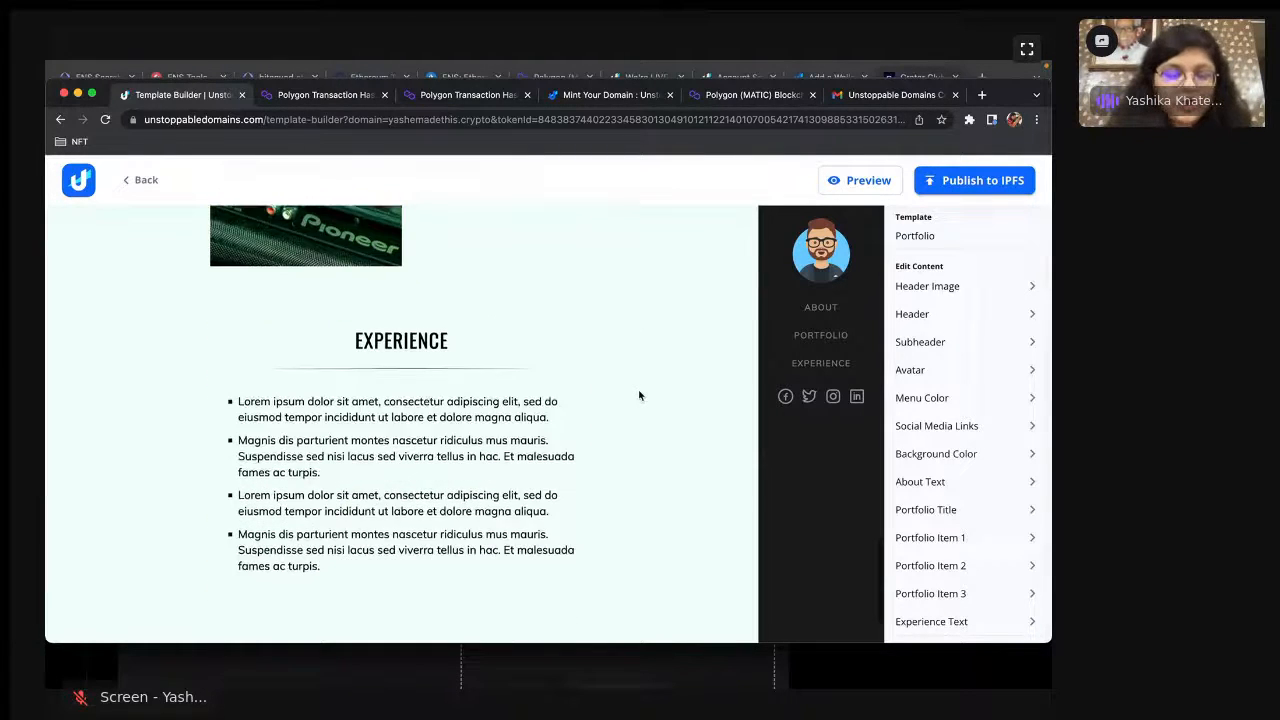
scroll(639, 395, "down", 1)
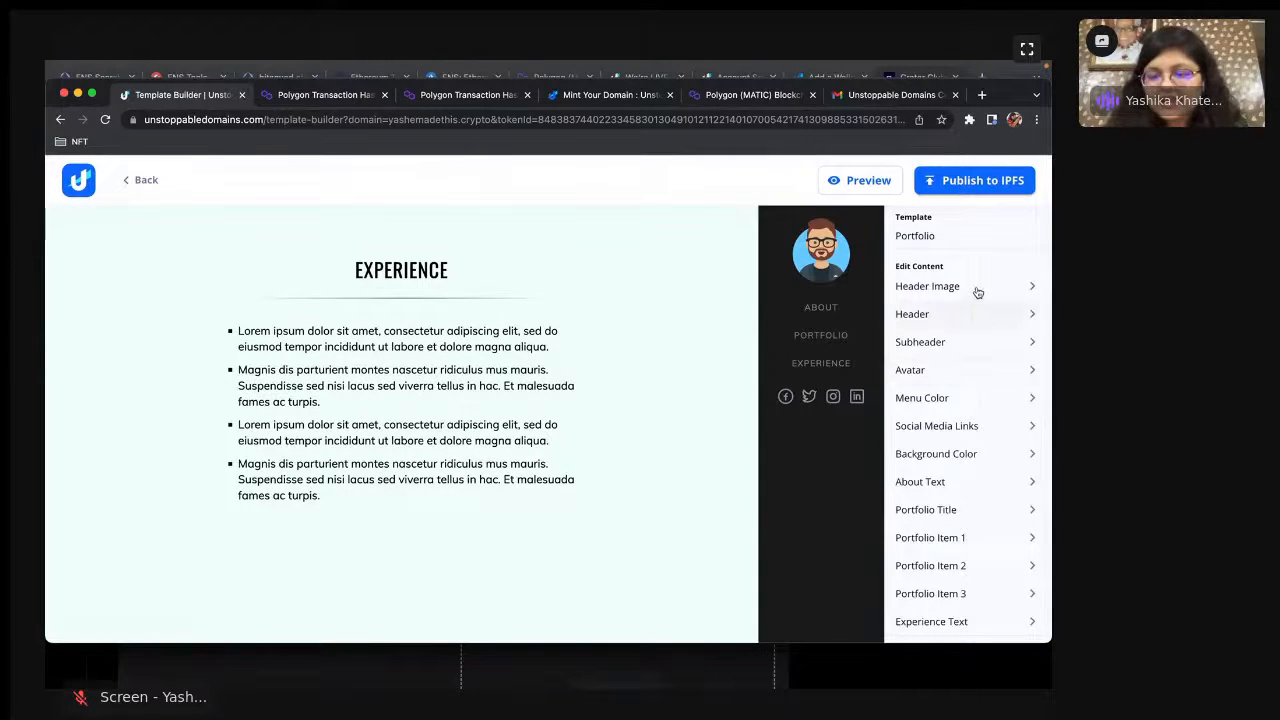
left_click(968, 460)
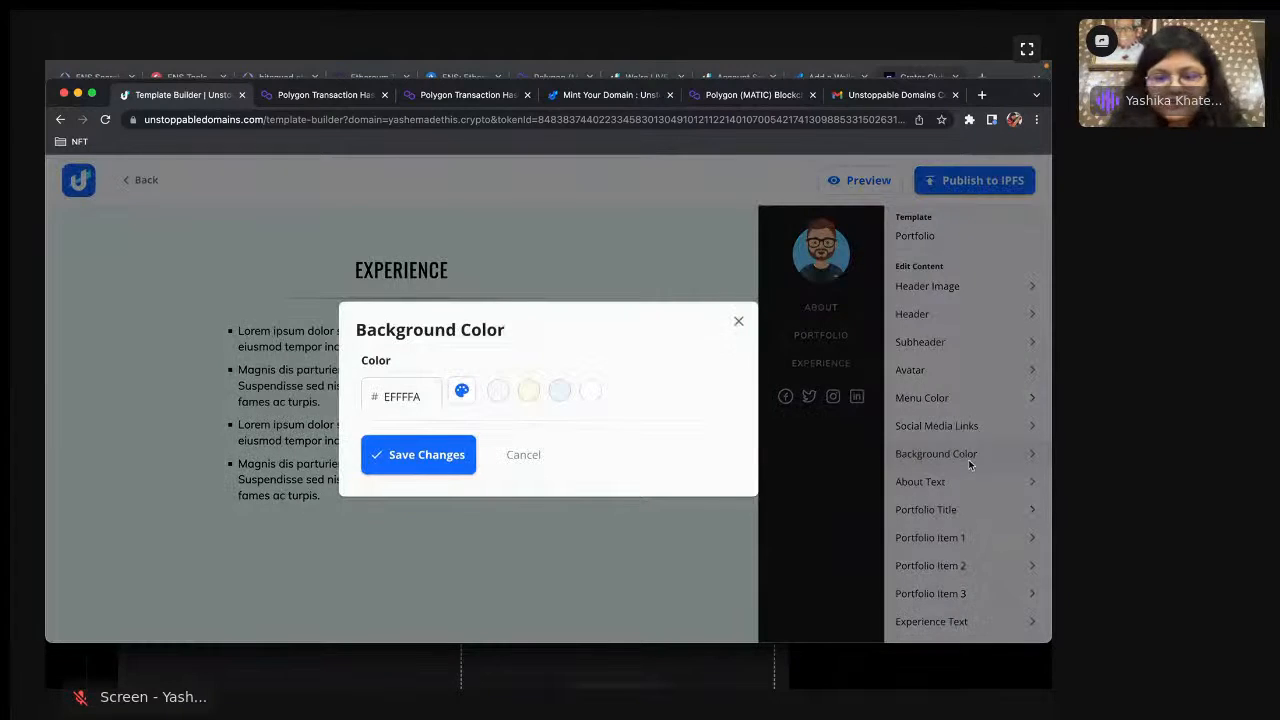
left_click(739, 321)
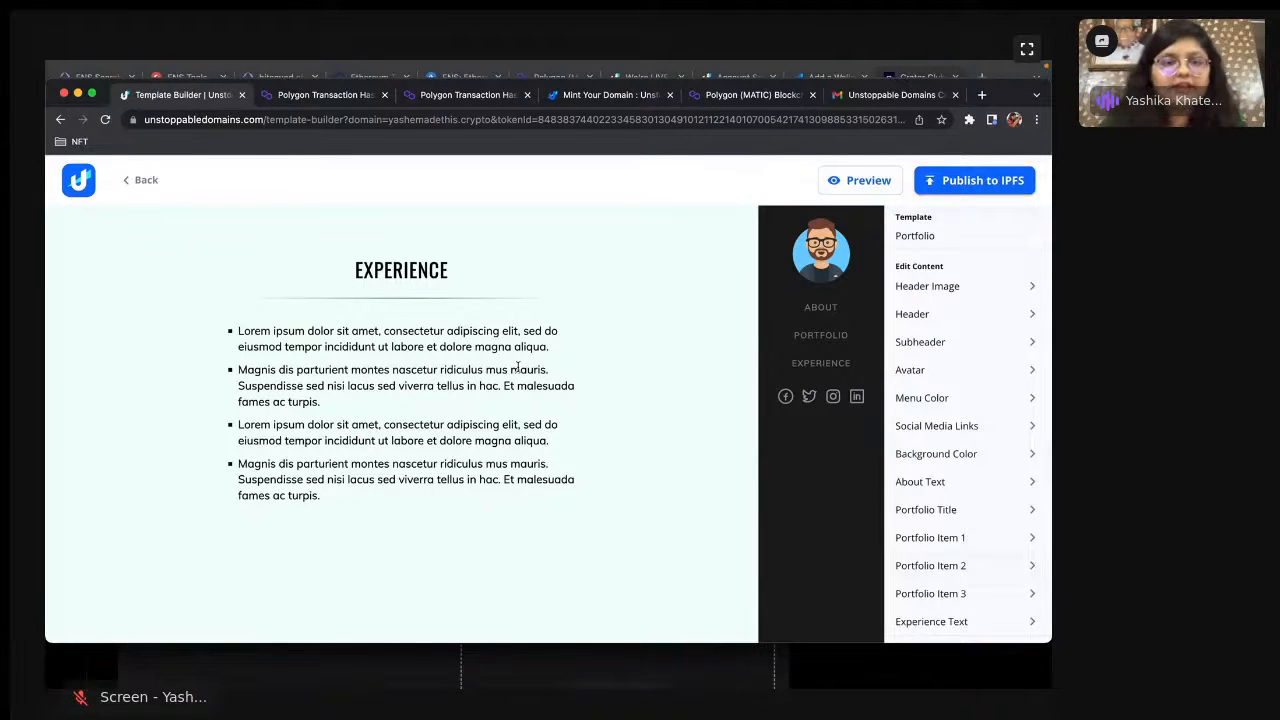
- Switch to the crater.club livestream page and stop sharing the screen
key("ctrl+Left")
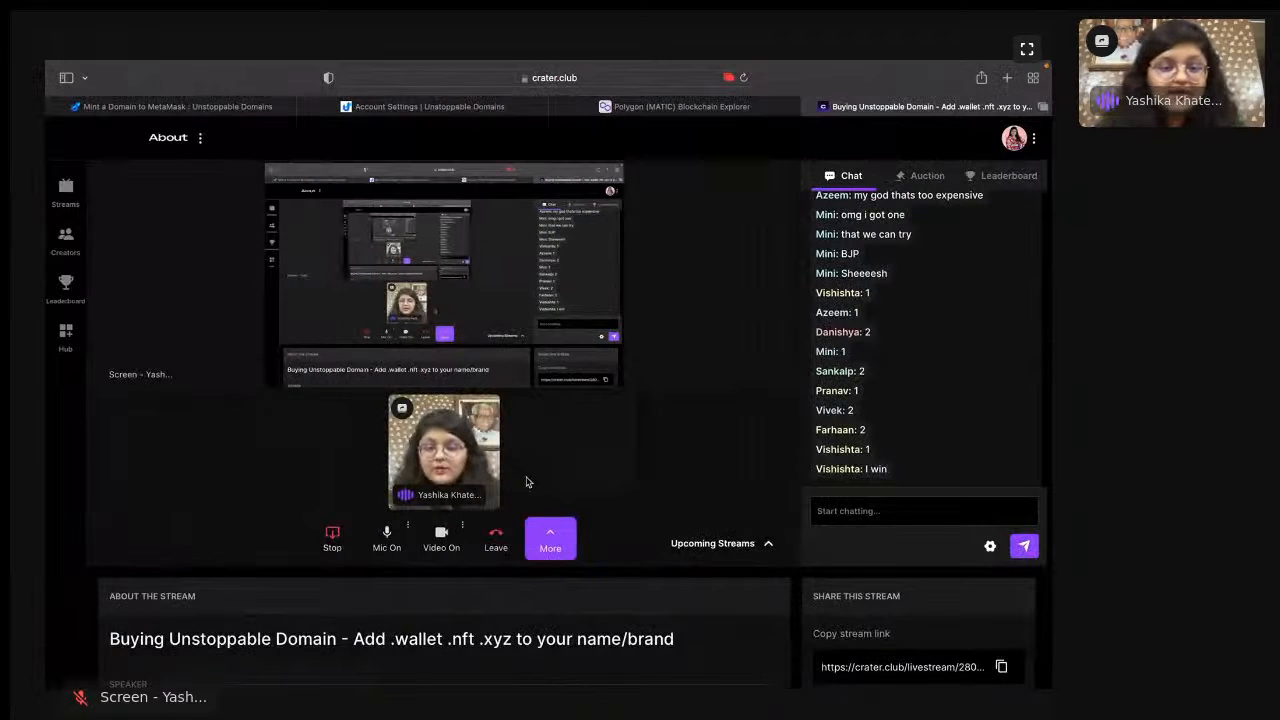
left_click(550, 538)
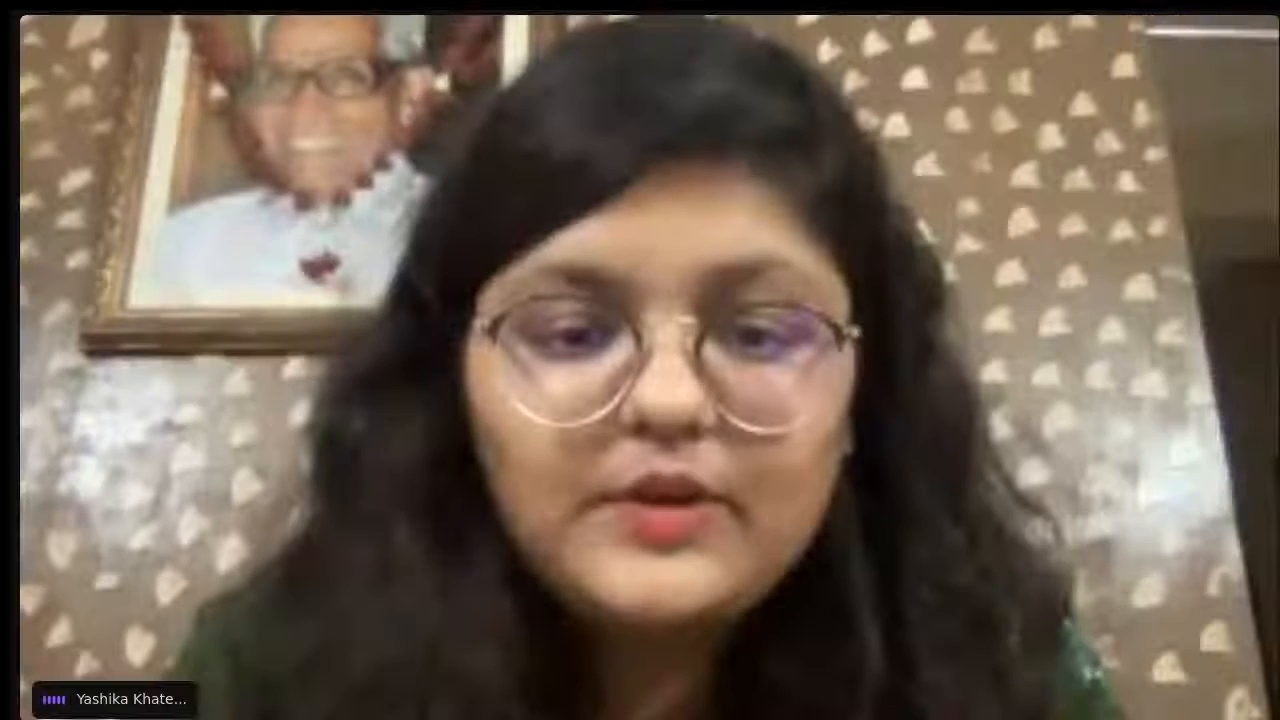